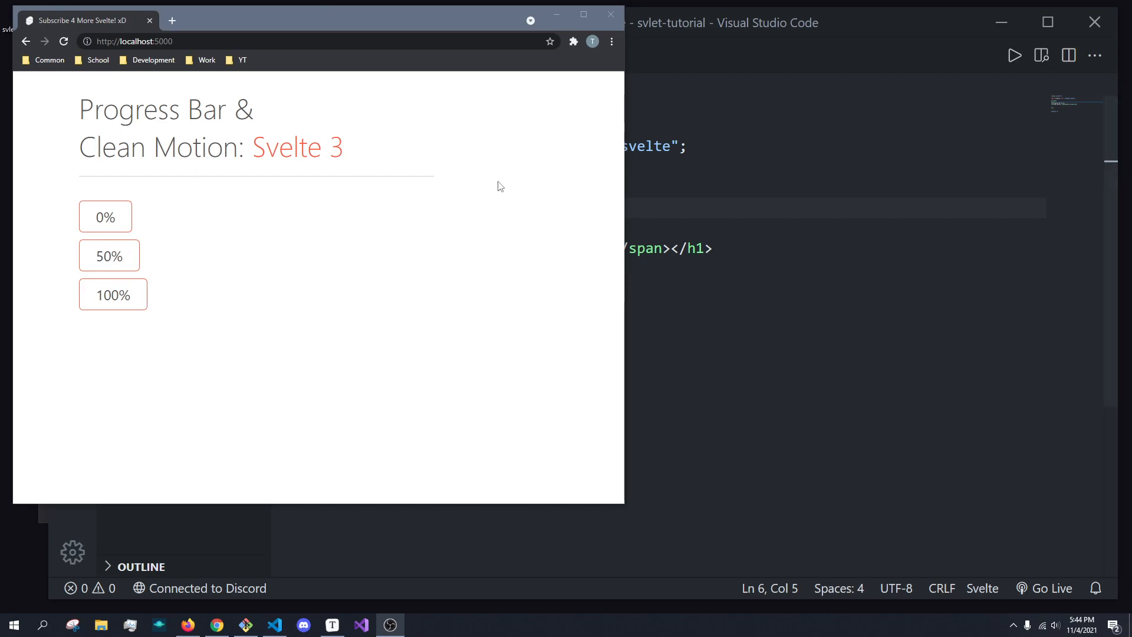
Step: Review App.svelte's import of the Progress component and its heading markup
left_click(756, 126)
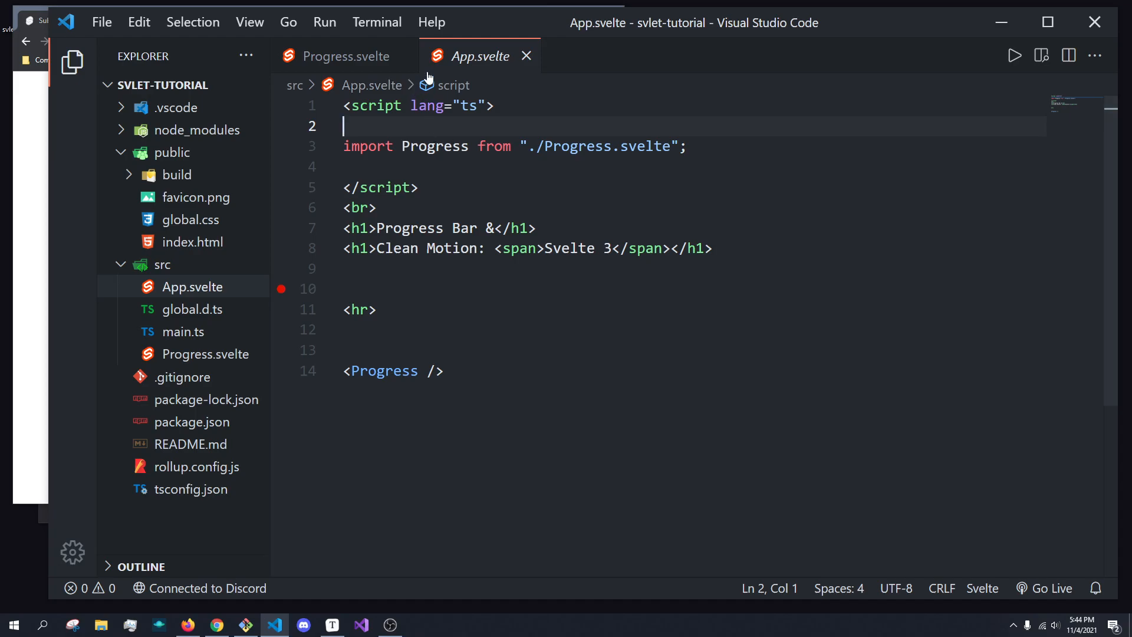
left_click_drag(343, 146, 689, 147)
left_click(698, 150)
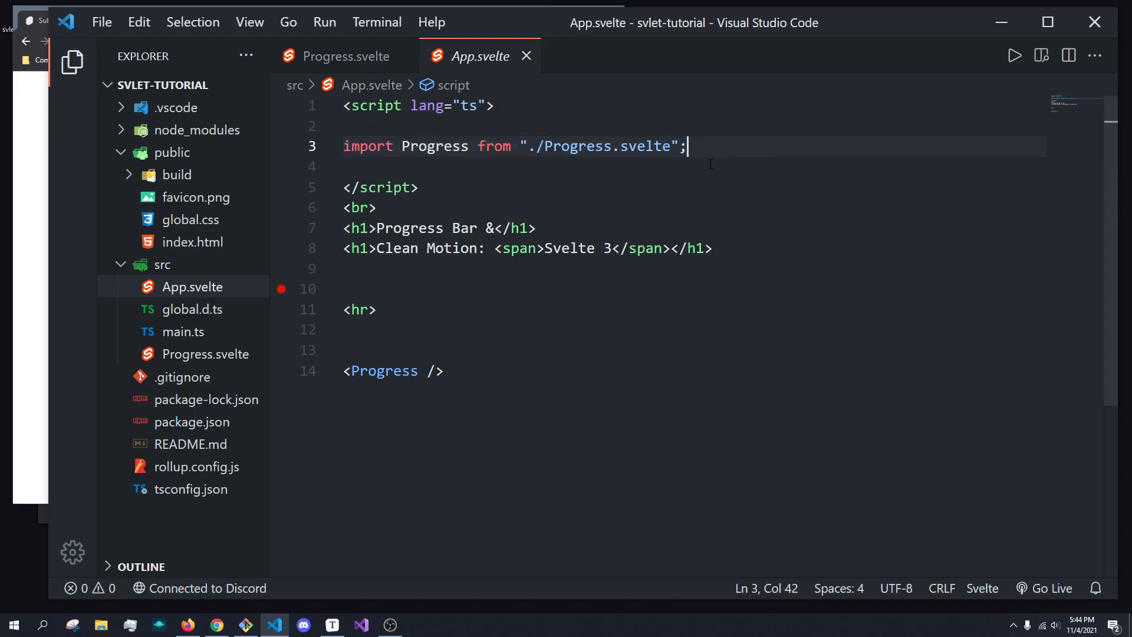
mouse_move(343, 187)
left_mouse_down()
mouse_move(343, 288)
mouse_move(344, 207)
left_mouse_up()
left_click(376, 308)
left_click(343, 187, "shift")
Step: Switch to Progress.svelte and review its 0%, 50% and 100% buttons, caret in the script block
left_click(343, 166)
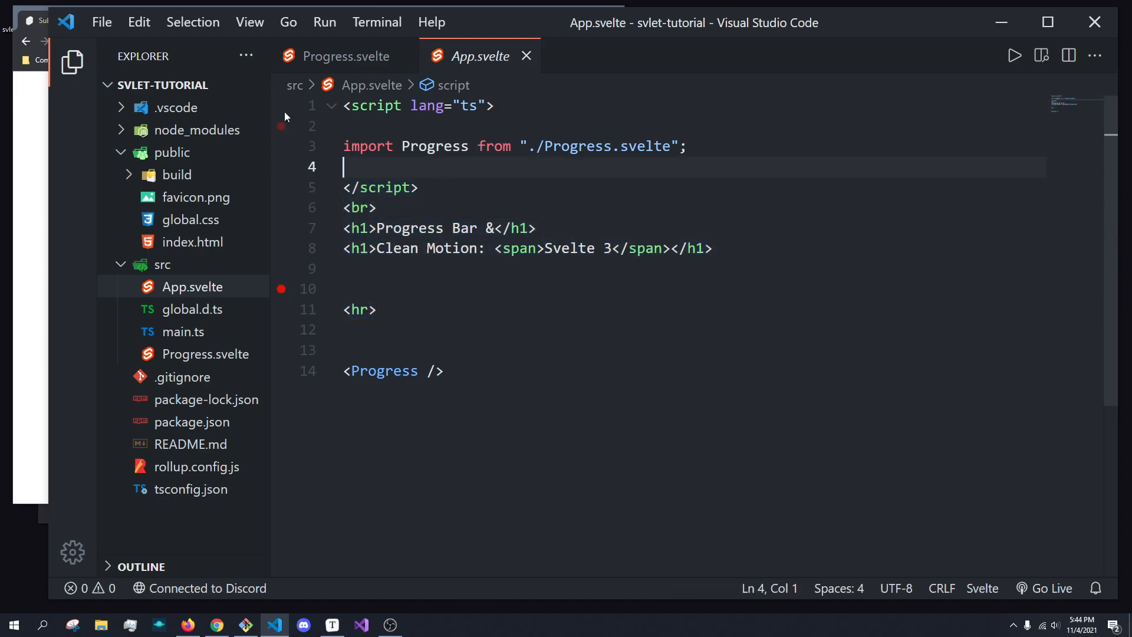
key("ctrl+Page_Up")
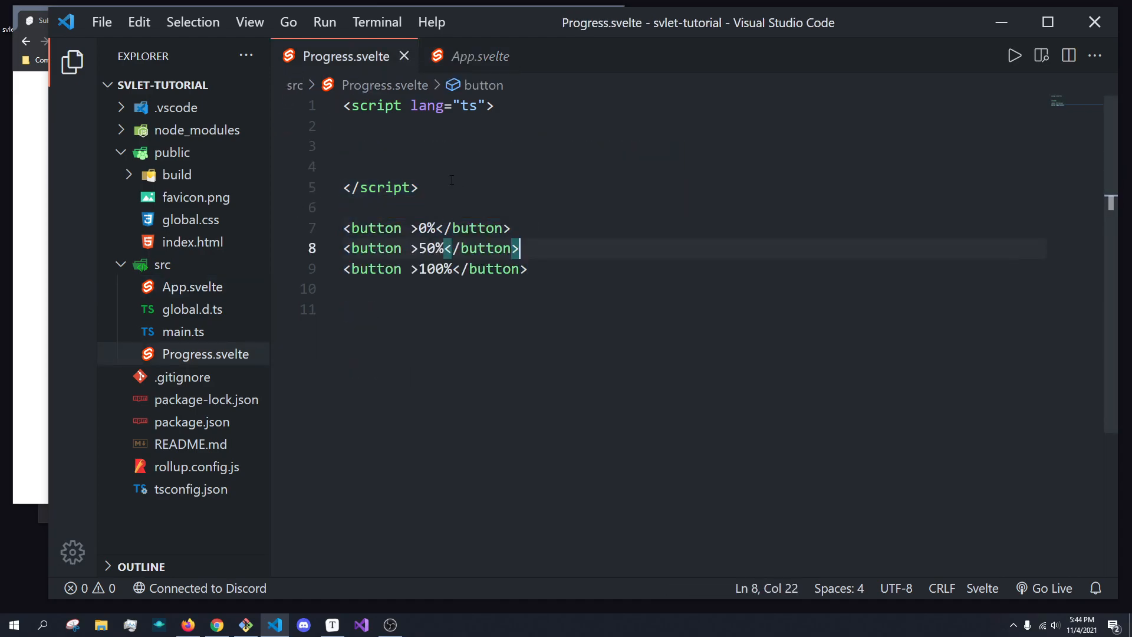
left_click_drag(527, 269, 343, 227)
left_click(343, 207)
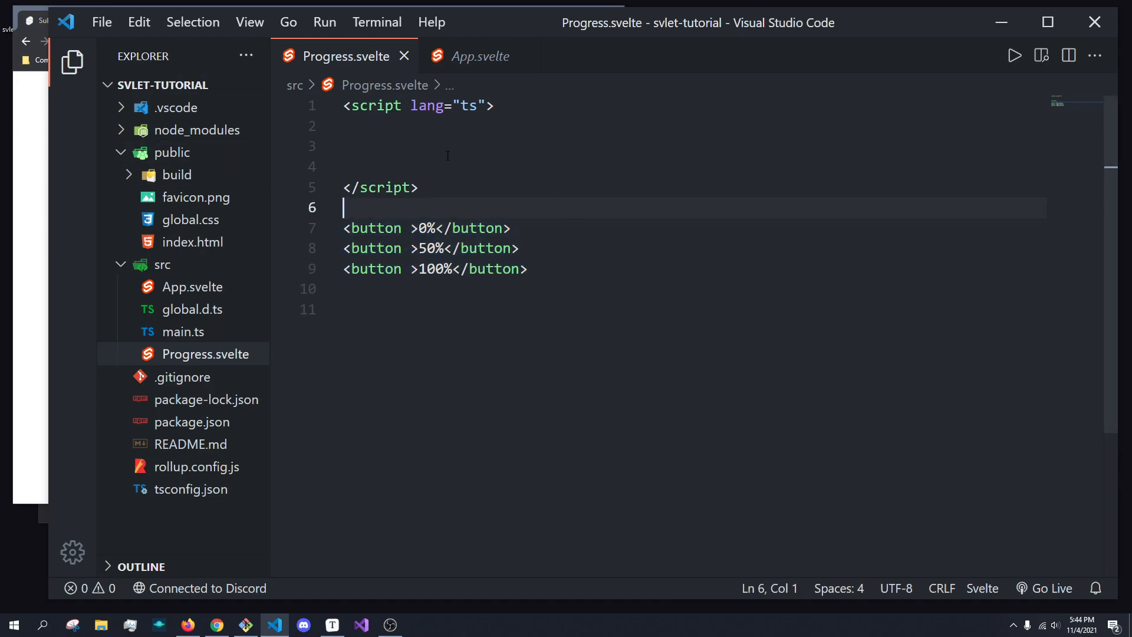
left_click(440, 145)
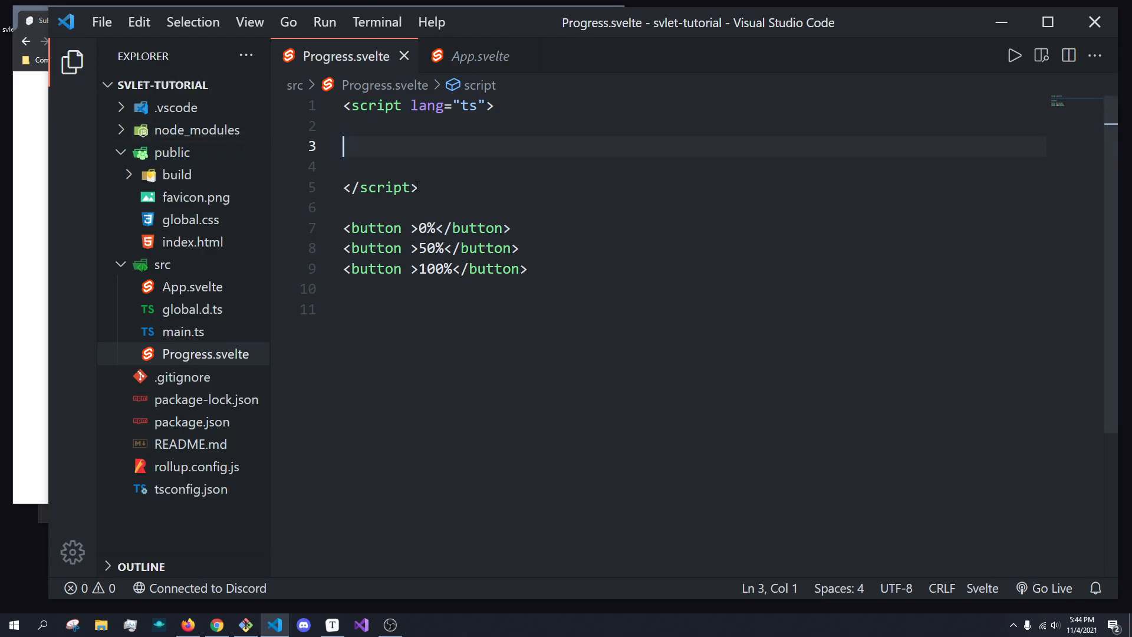
Step: Add a div with class "outer" below the buttons using Emmet
left_click(485, 335)
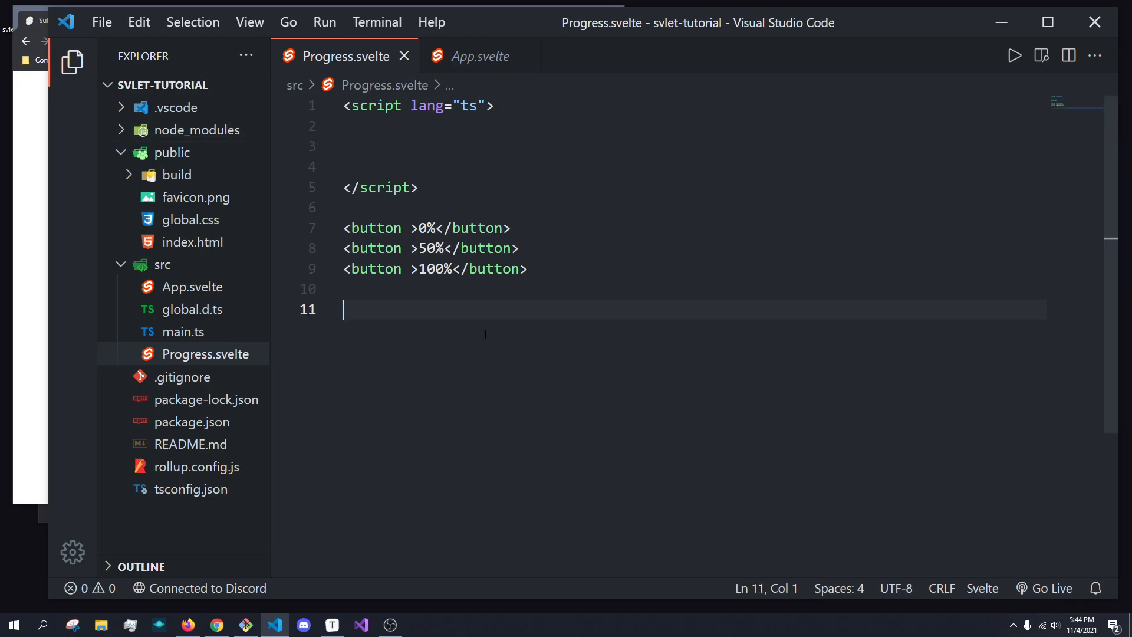
type("div")
key("Tab")
key("Return")
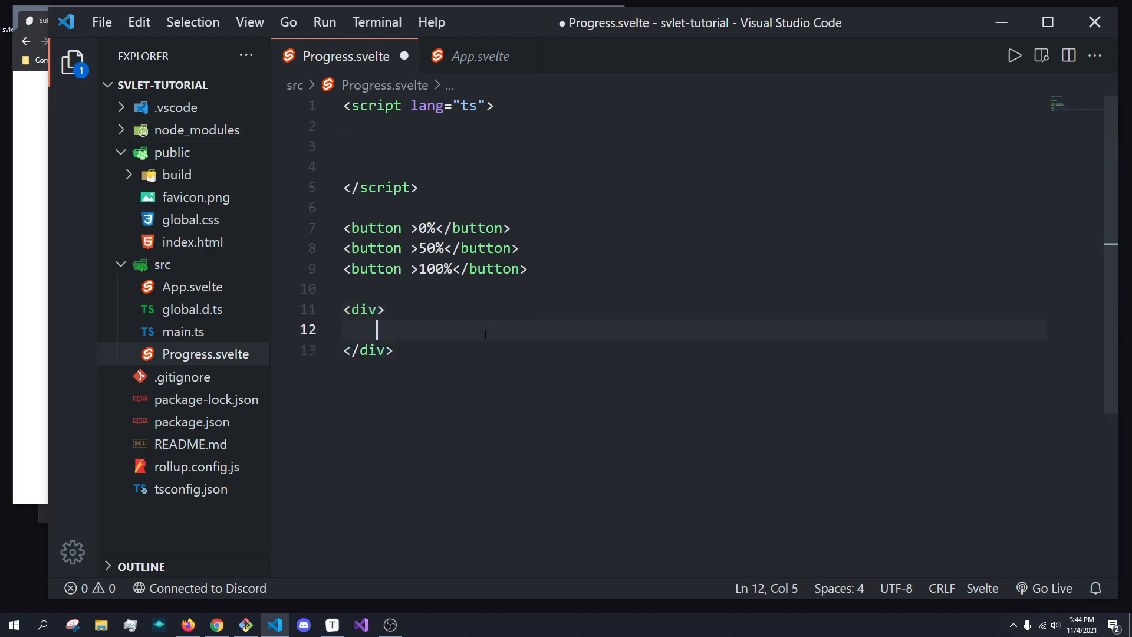
left_click(384, 308)
type("class")
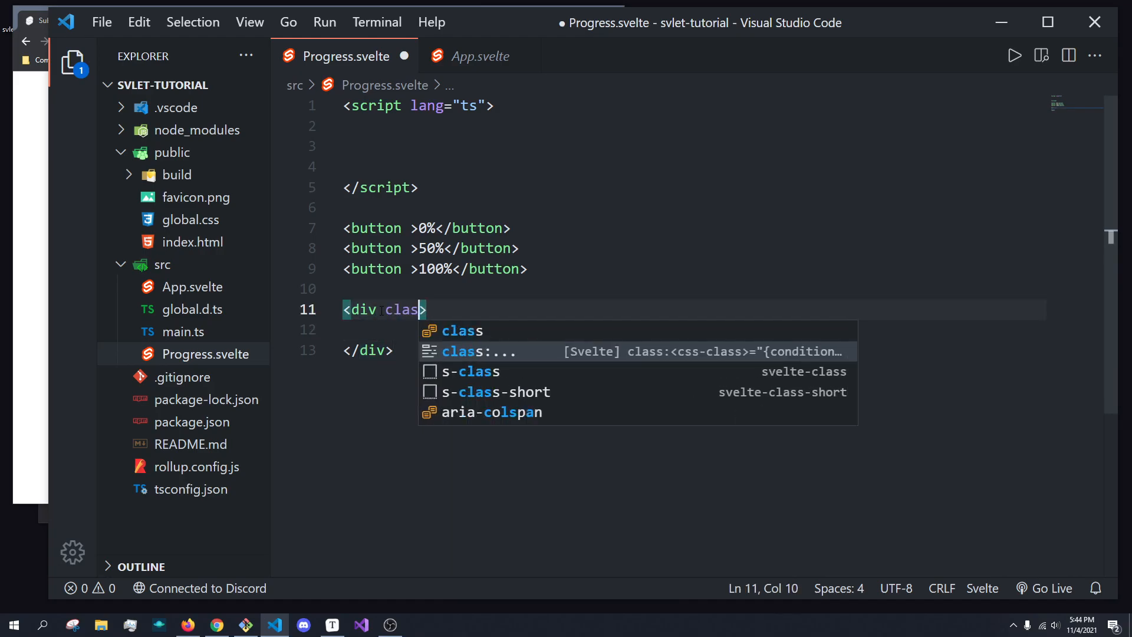
key("Tab")
type("outer")
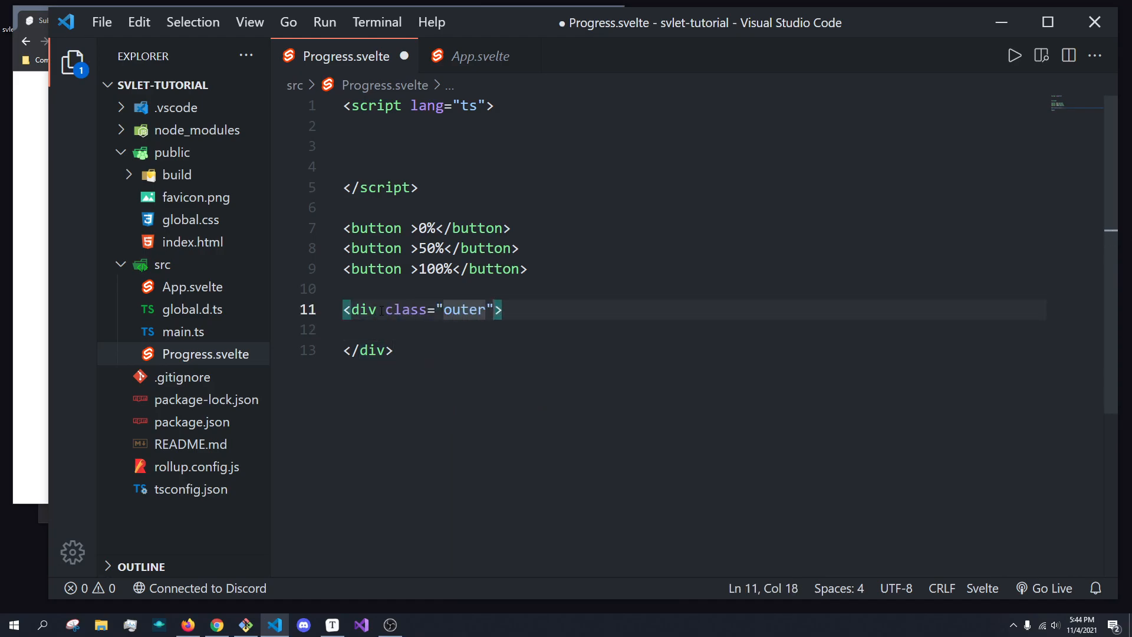
Step: Nest a div with class "inner" inside the outer div and save
left_click(417, 331)
type("div")
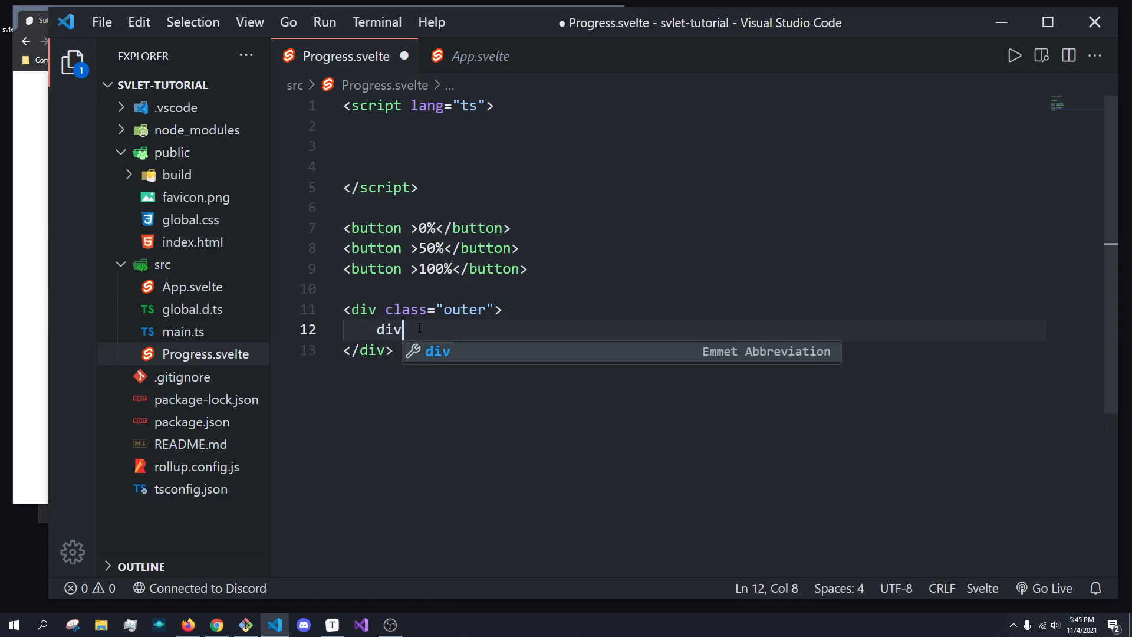
key("Tab")
key("Left")
type("clas")
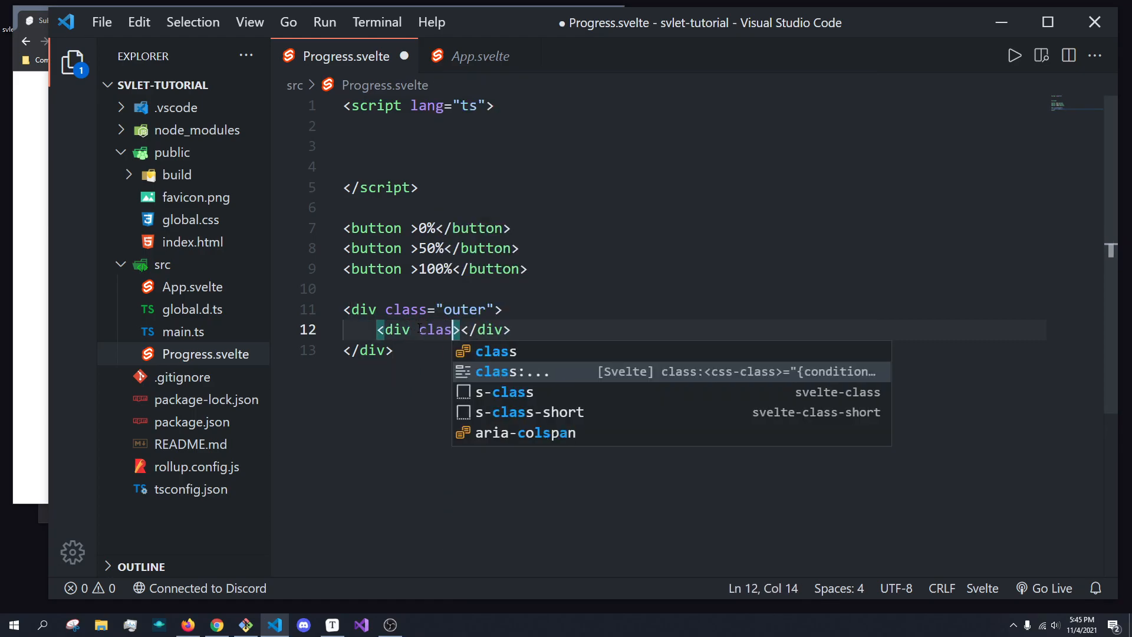
key("Tab")
type("inner")
key("ctrl+s")
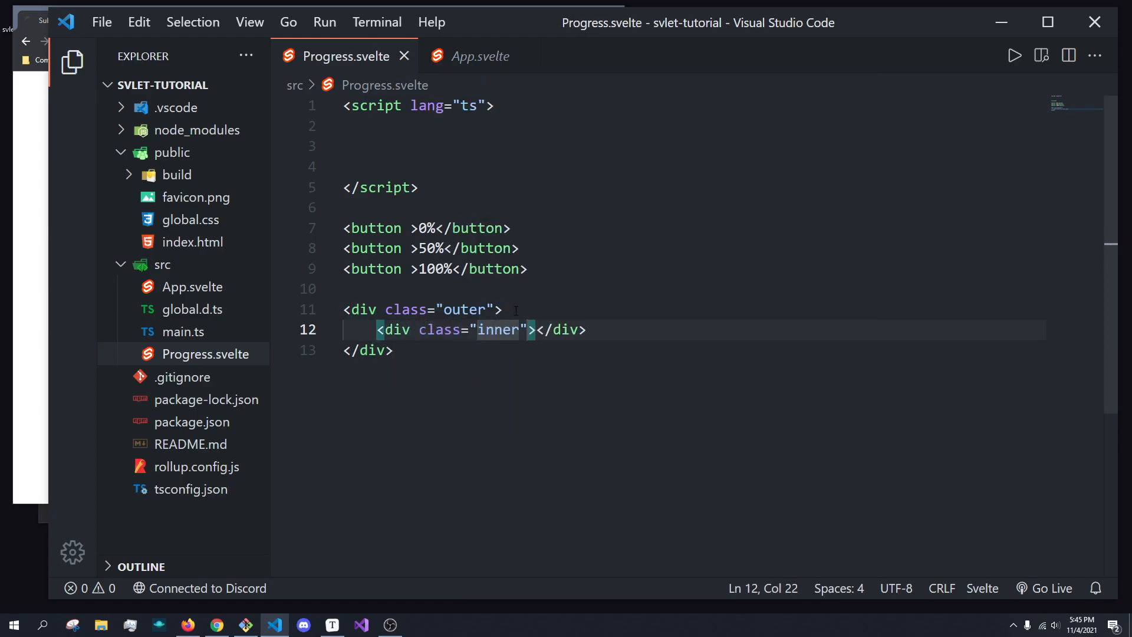
Step: Add blank lines below the markup for a style block
key("Up")
key("Down")
key("Down")
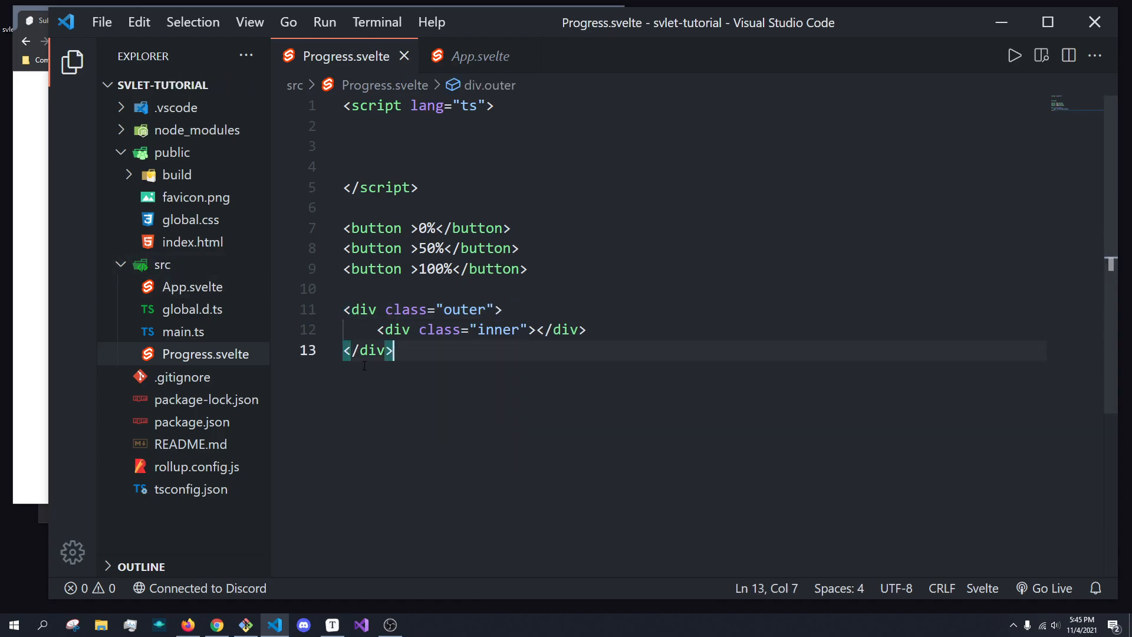
key("Return")
key("Return")
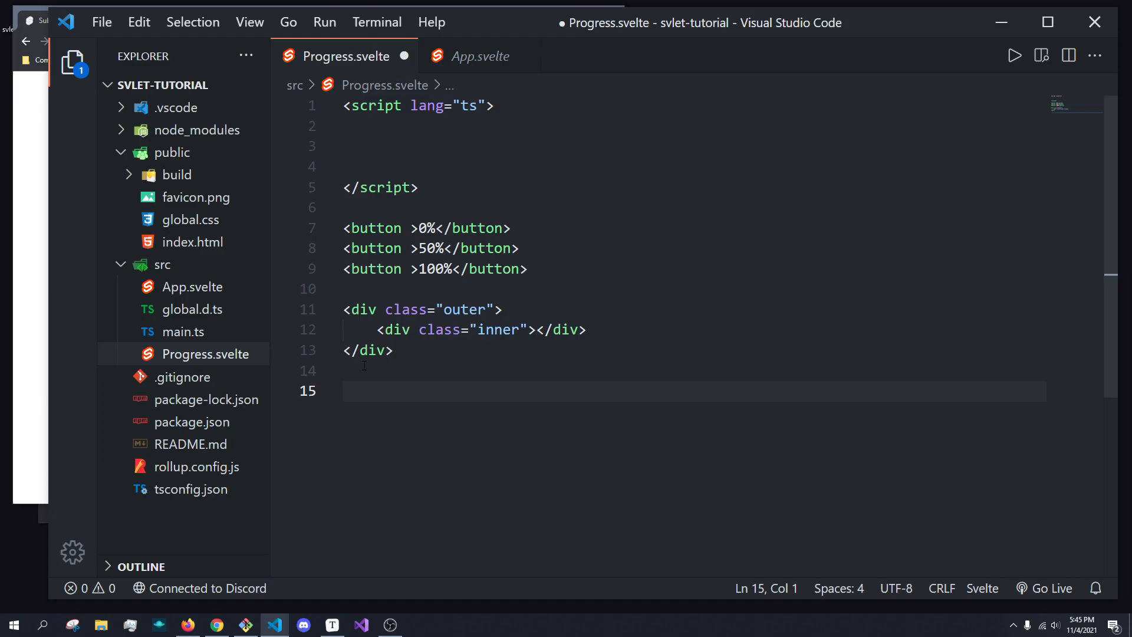
type("sty")
Step: Start the style block with a rule giving both divs a height and border-radius, saved
key("Tab")
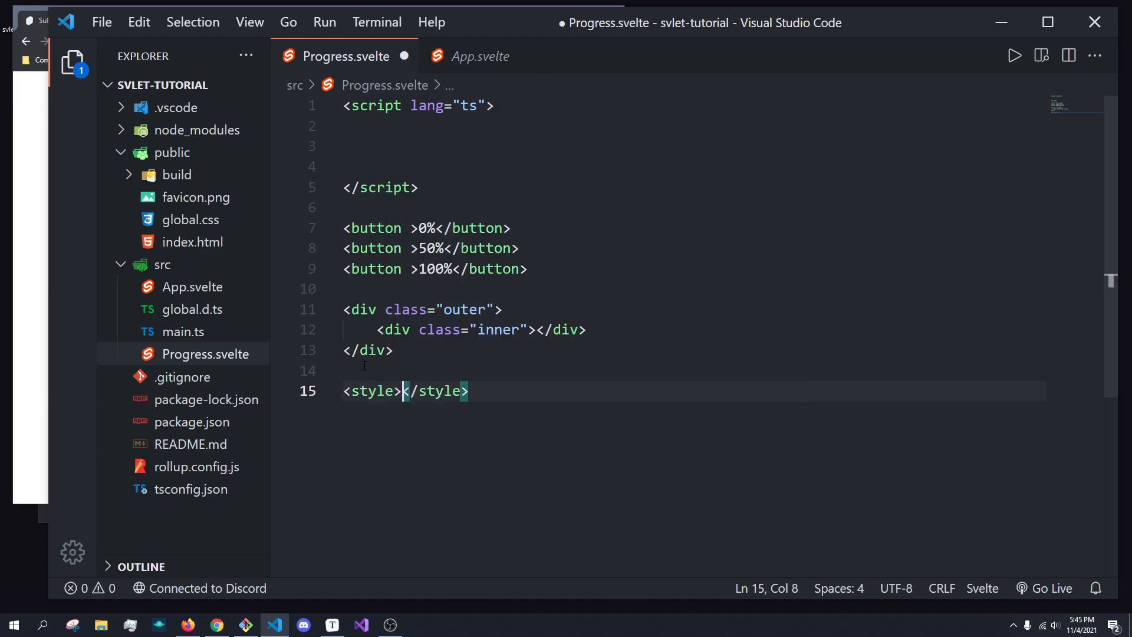
key("Return")
type(".i")
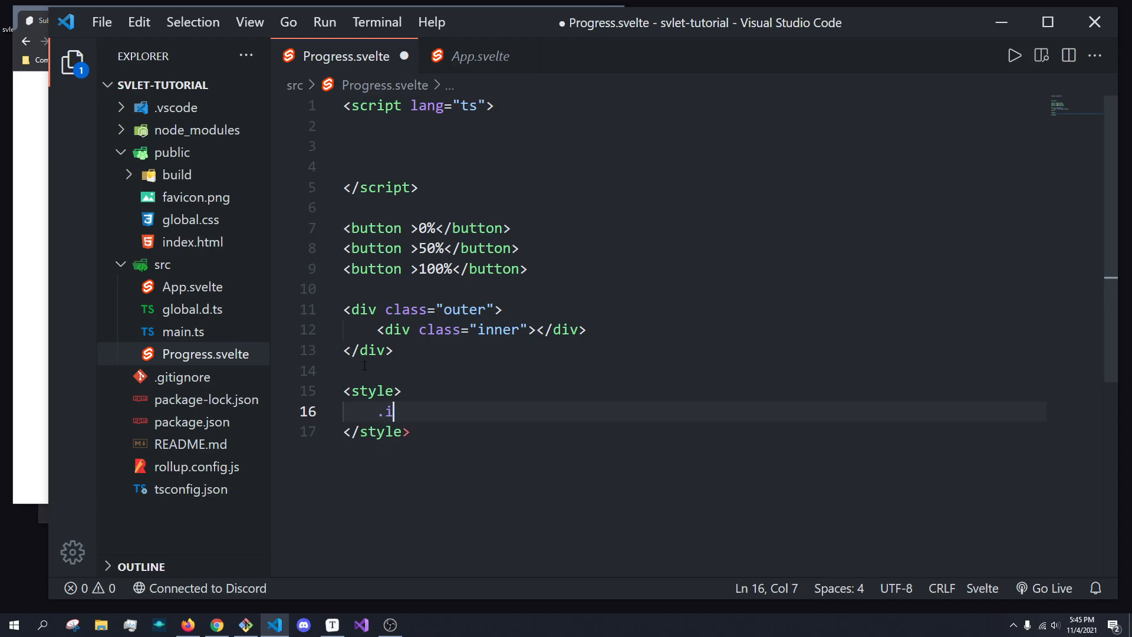
type("nner, .")
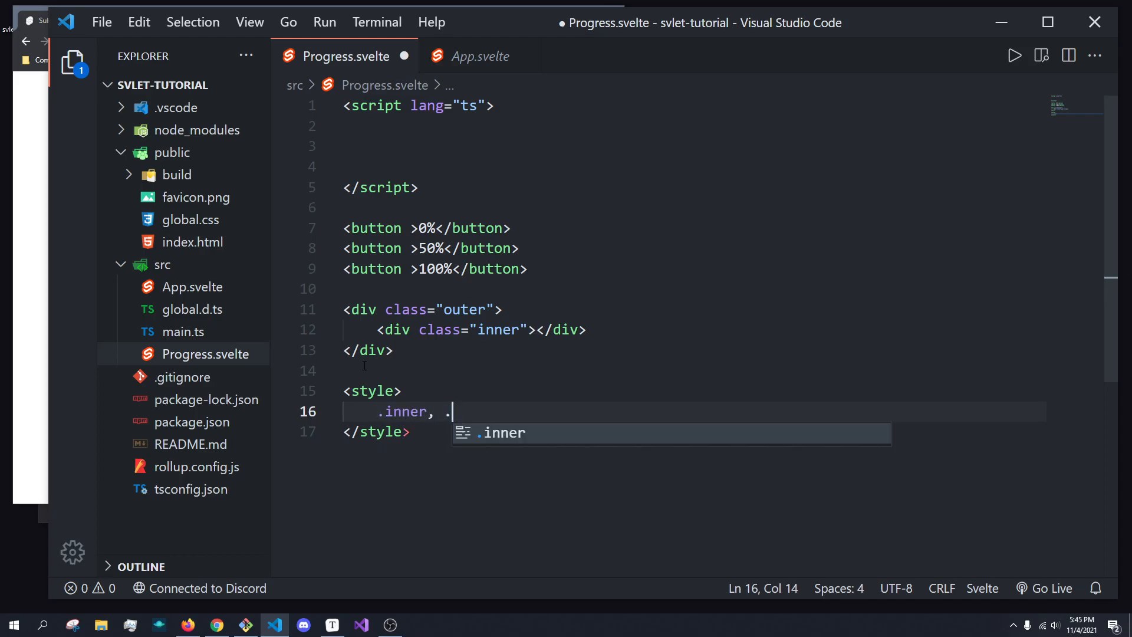
type("outer {")
key("Return")
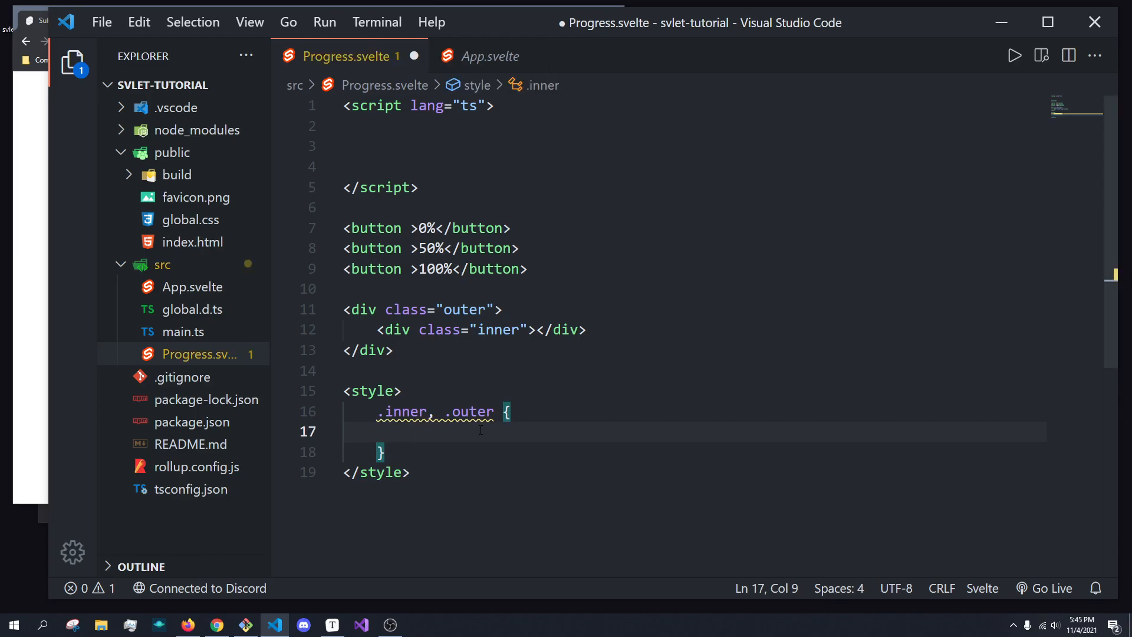
type("hei")
key("Tab")
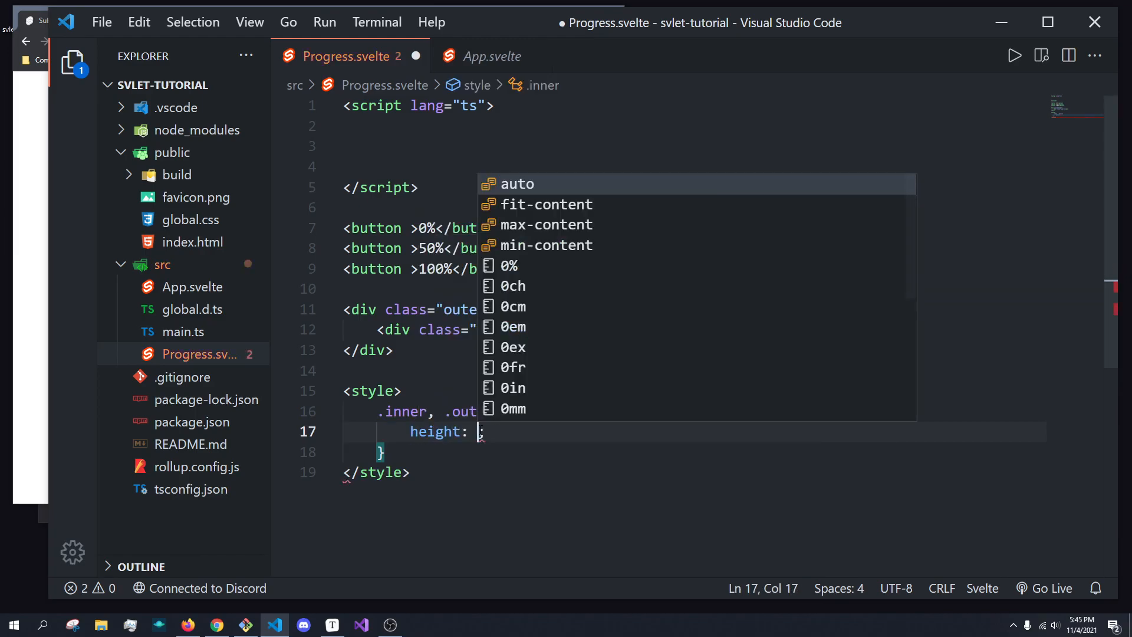
type("40px")
key("End")
key("Return")
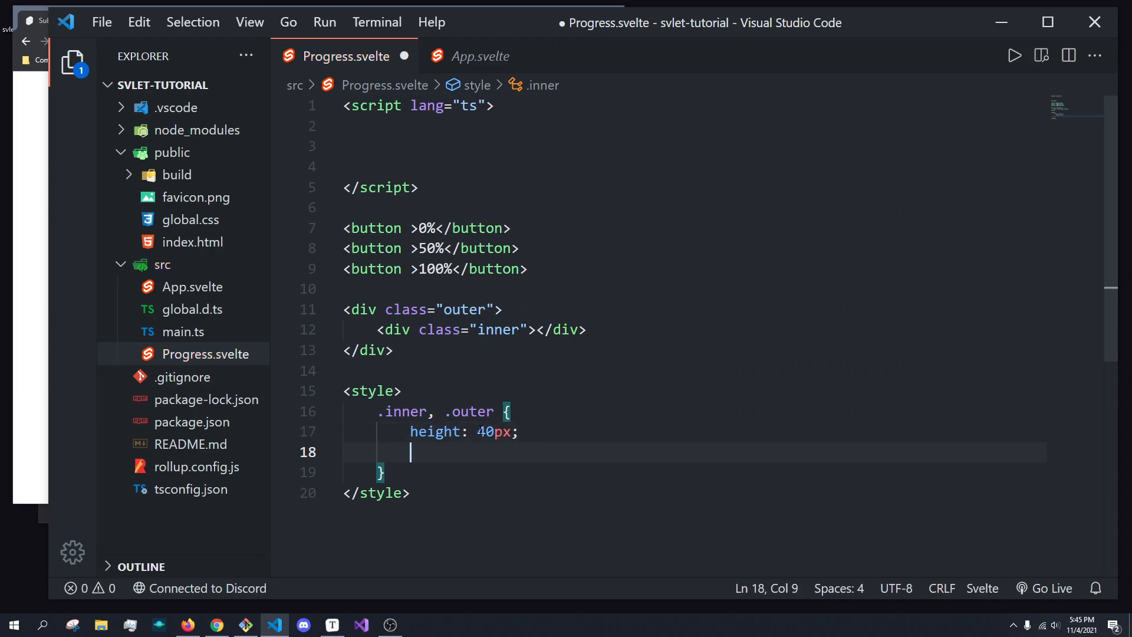
type("border: ;")
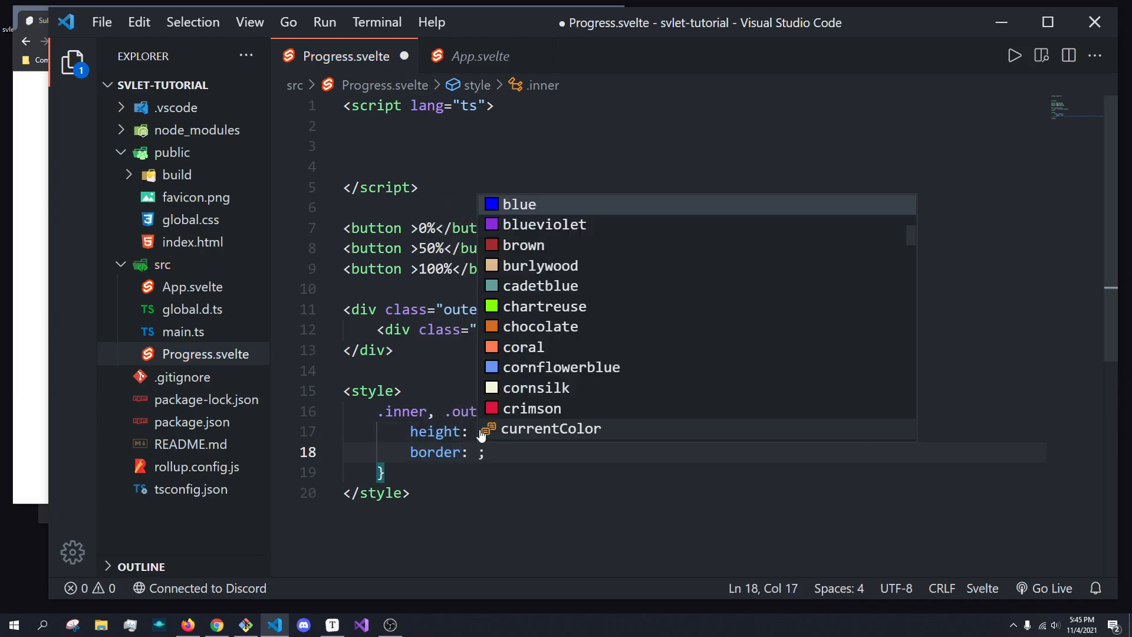
key("BackSpace")
key("BackSpace")
type("-radius: ")
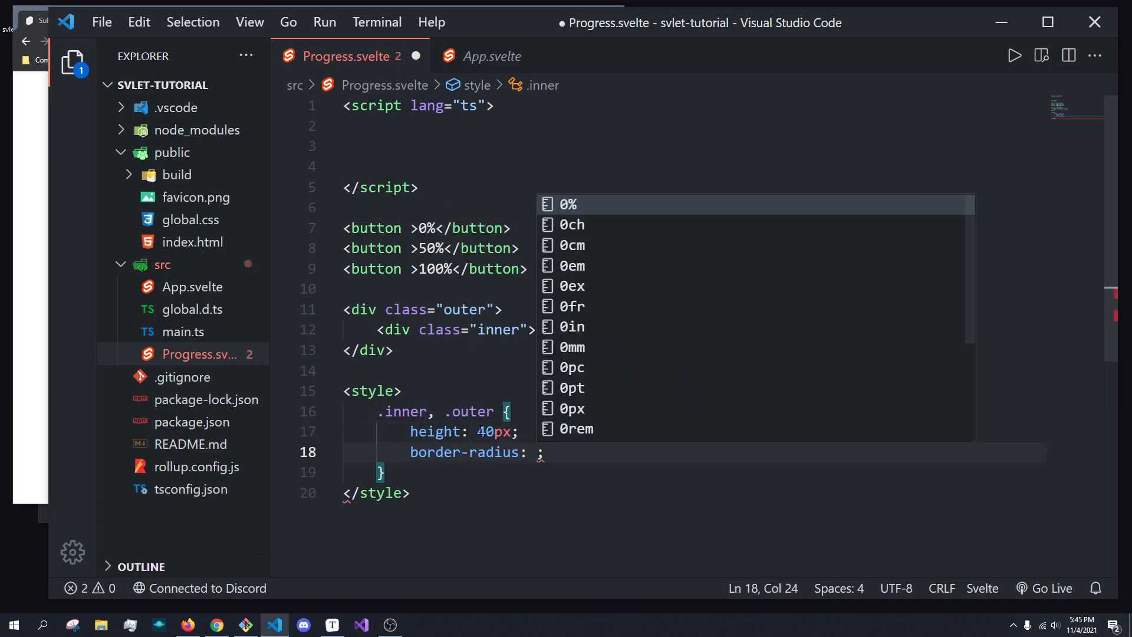
type("10px")
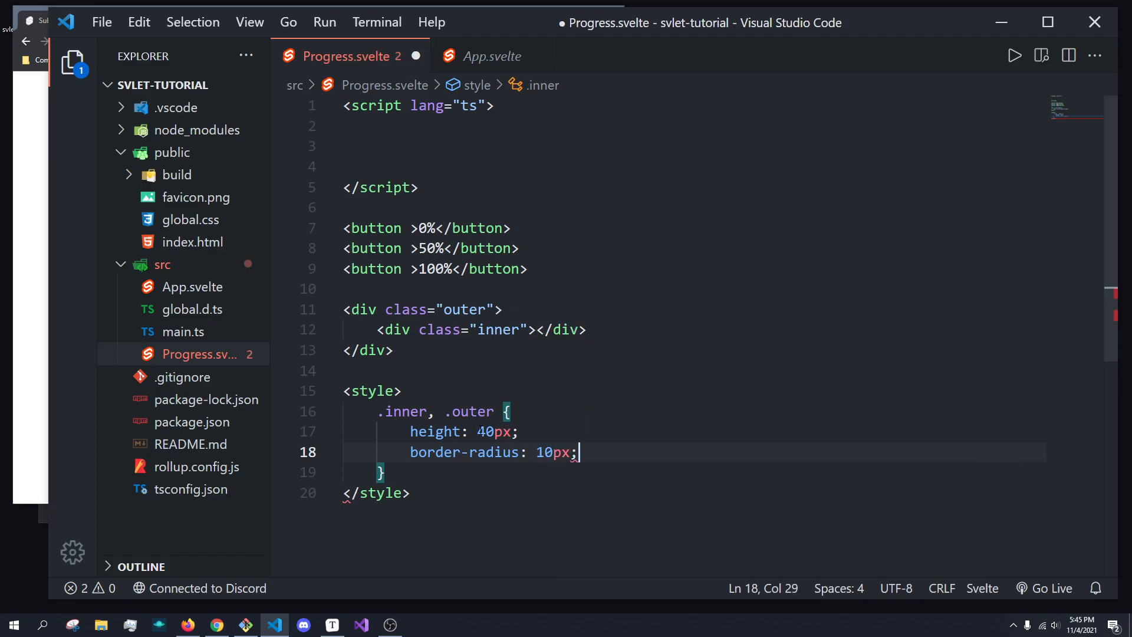
key("ctrl+s")
Step: Add an .outer rule with width 80vw and margin 10px auto
key("Down")
key("Return")
key("Return")
type(".")
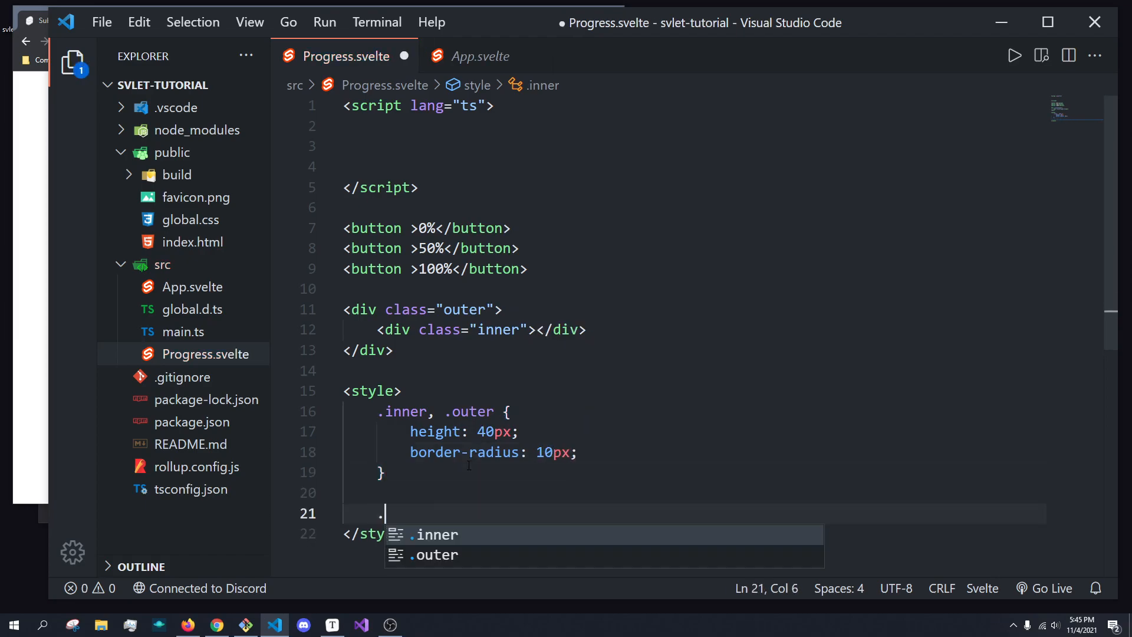
type("outer {")
key("Return")
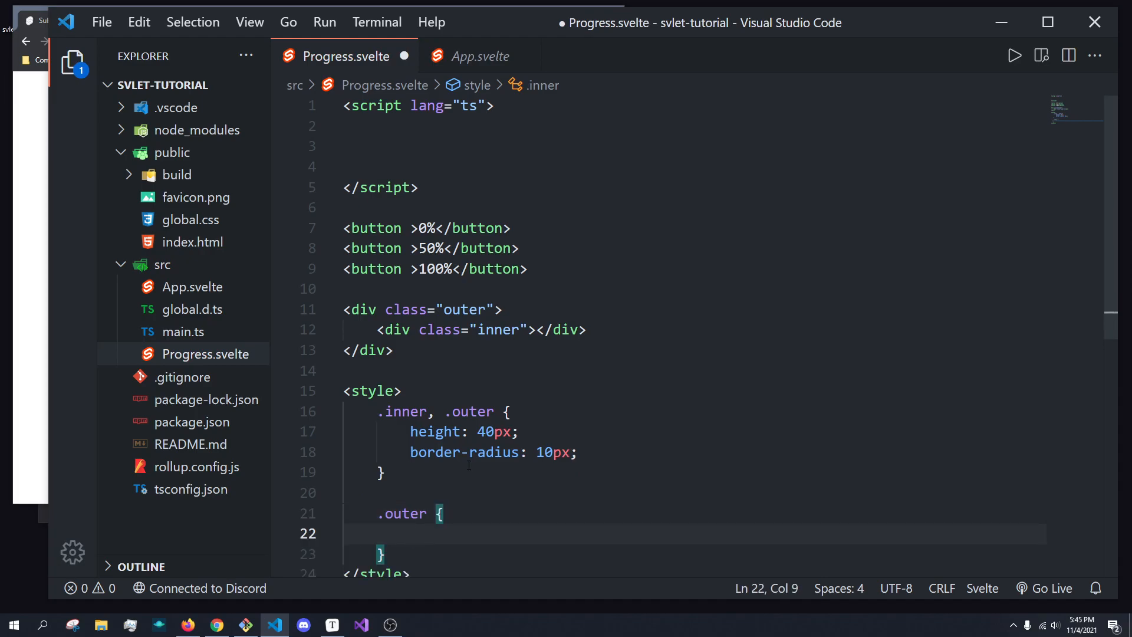
type("width: ;")
key("Left")
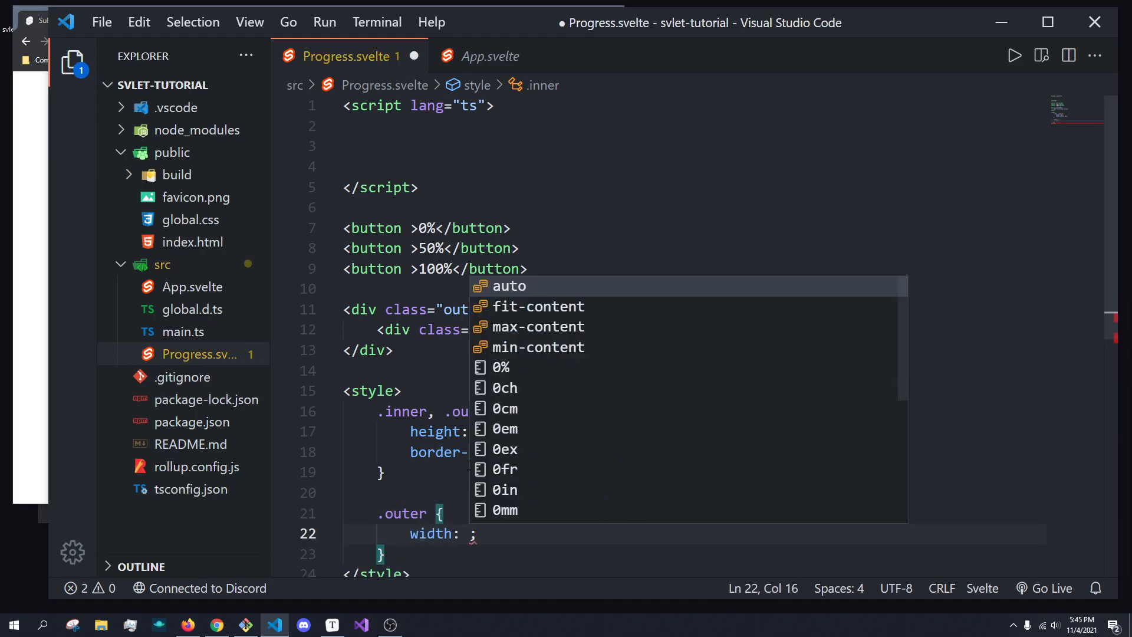
type("80-")
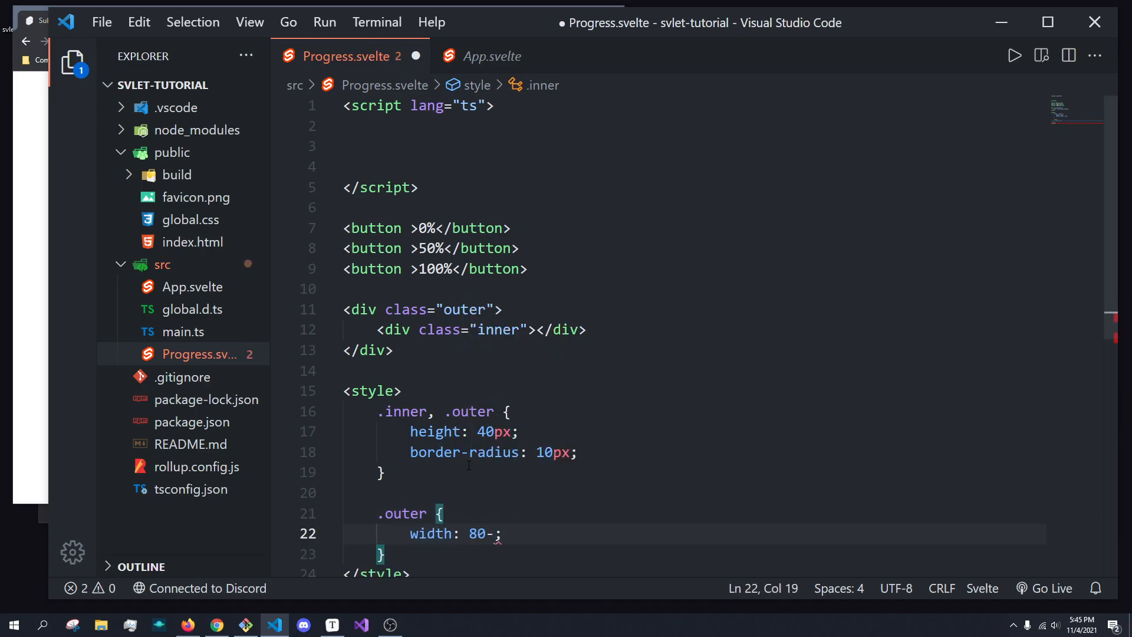
key("BackSpace")
type("vw")
key("ctrl+s")
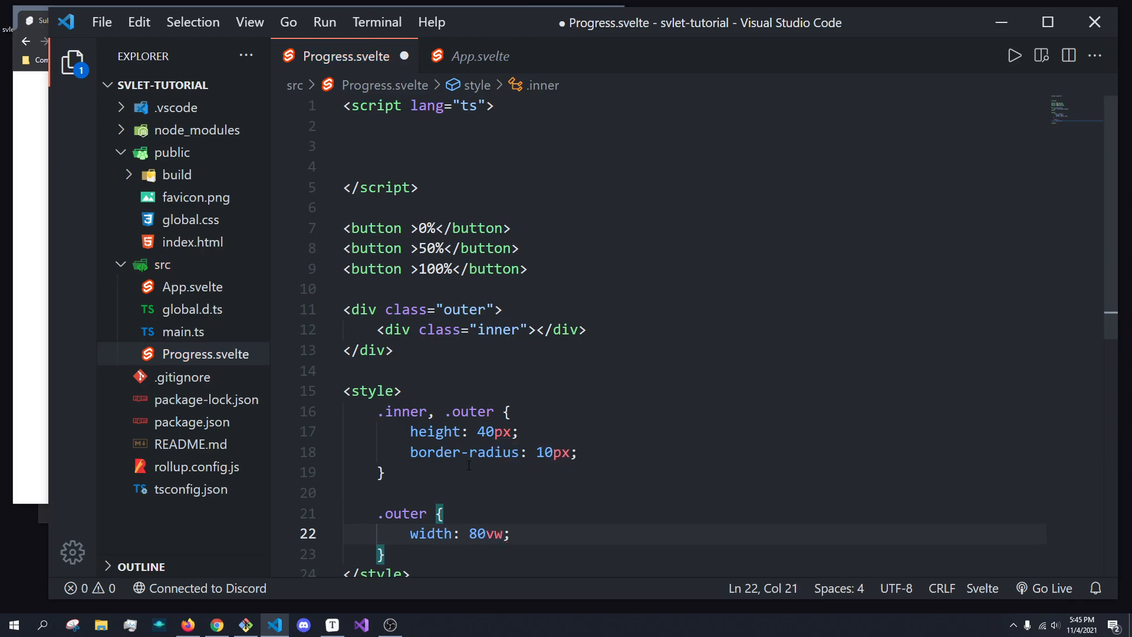
key("End")
key("Return")
type("marg")
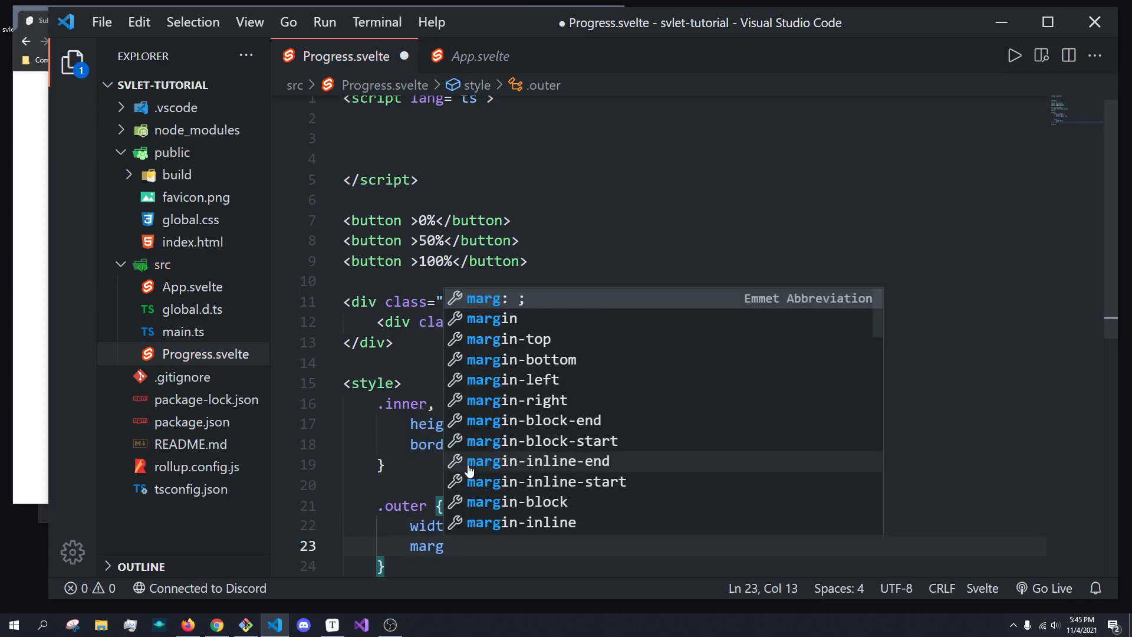
key("Tab")
type("10px ")
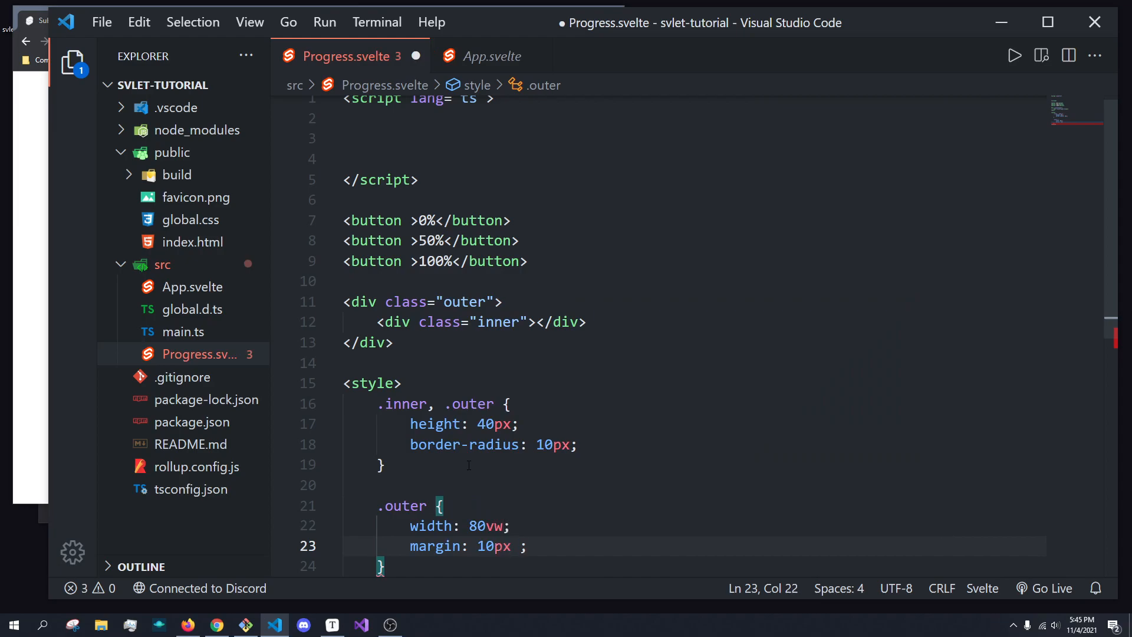
type("auto")
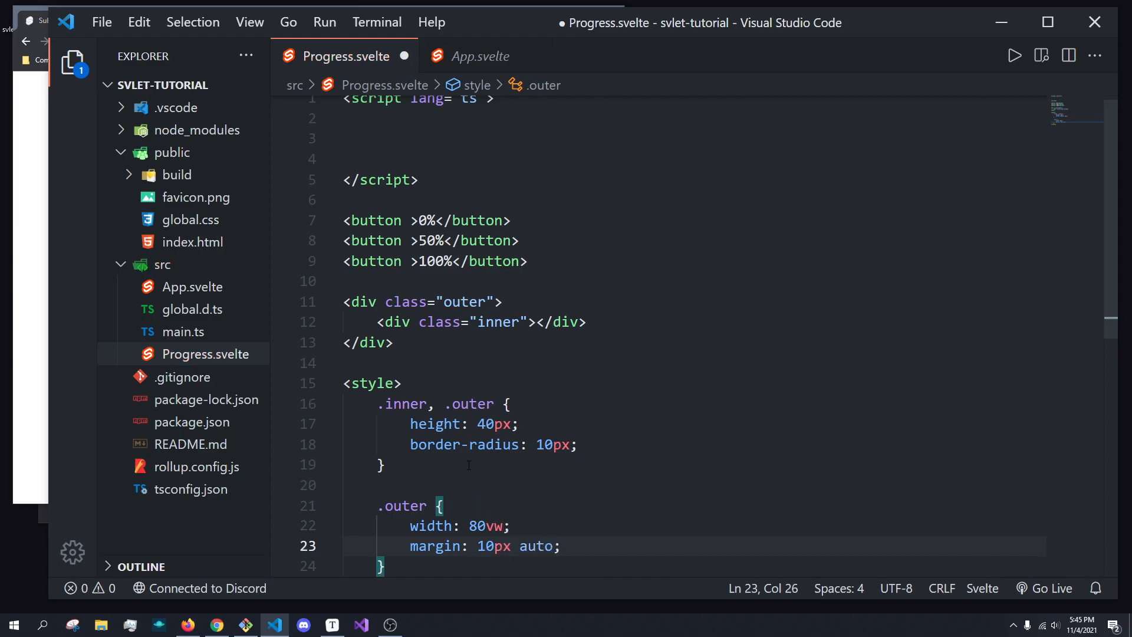
key("End")
Step: Give .outer a transparent background and a 1px solid #222 border, then save
key("Return")
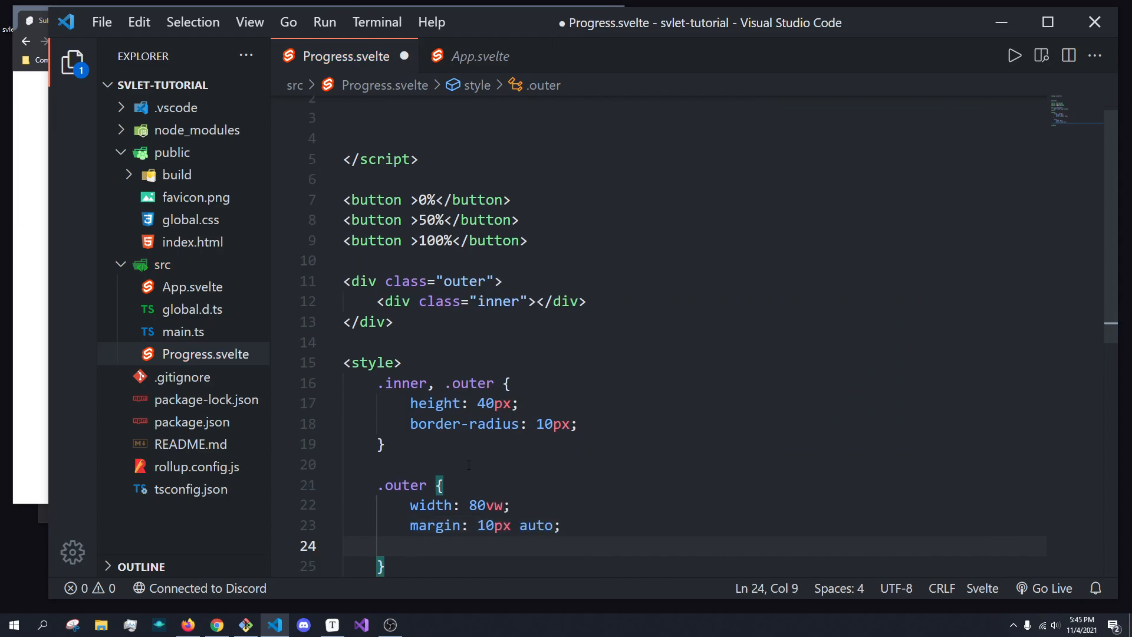
type("backgj")
key("BackSpace")
key("BackSpace")
key("Down")
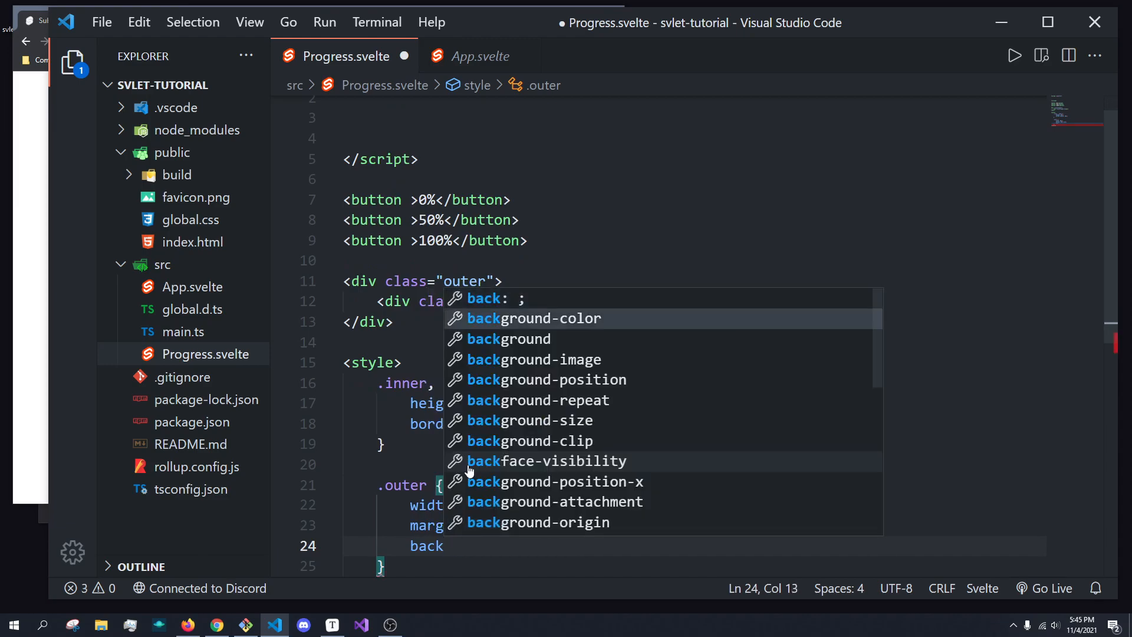
key("Tab")
type("tra")
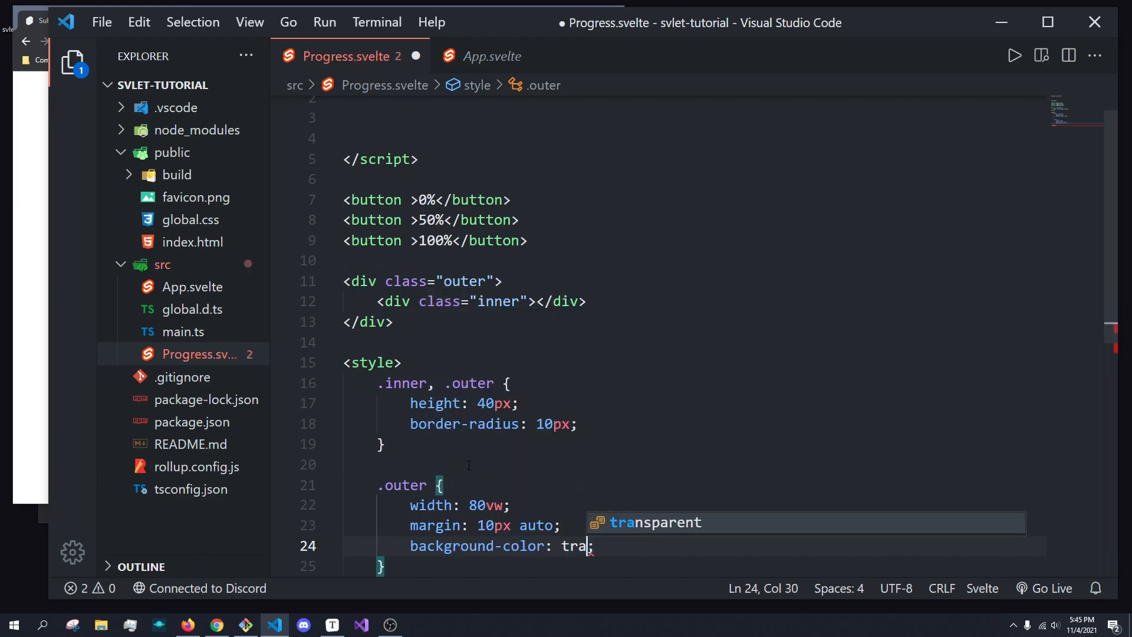
key("Tab")
key("End")
key("Return")
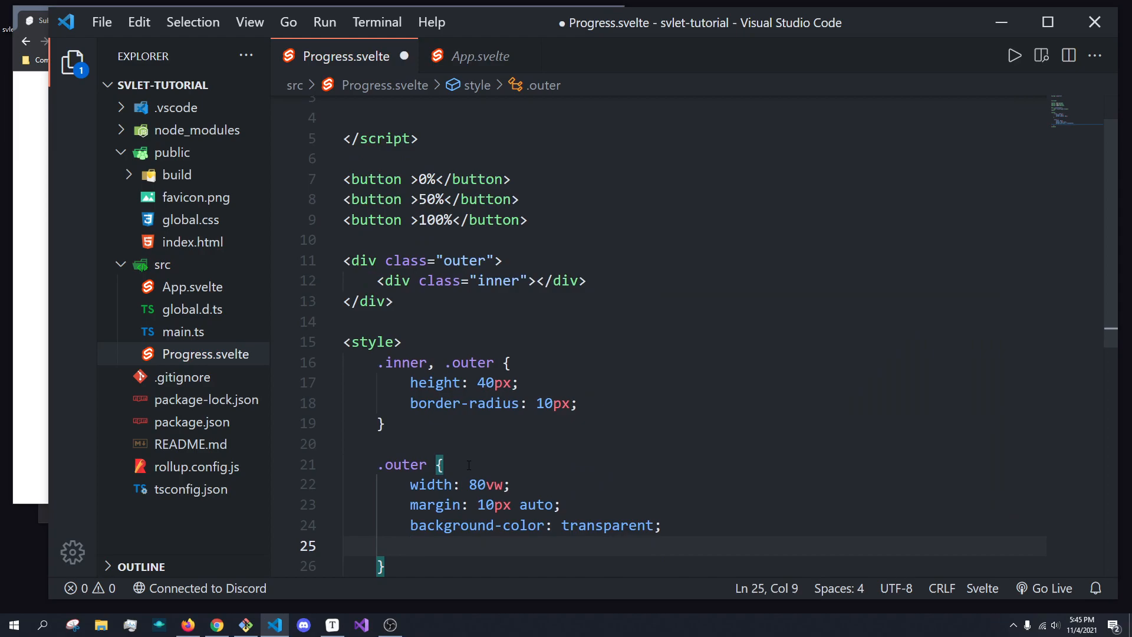
type("border")
key("Tab")
type("1p")
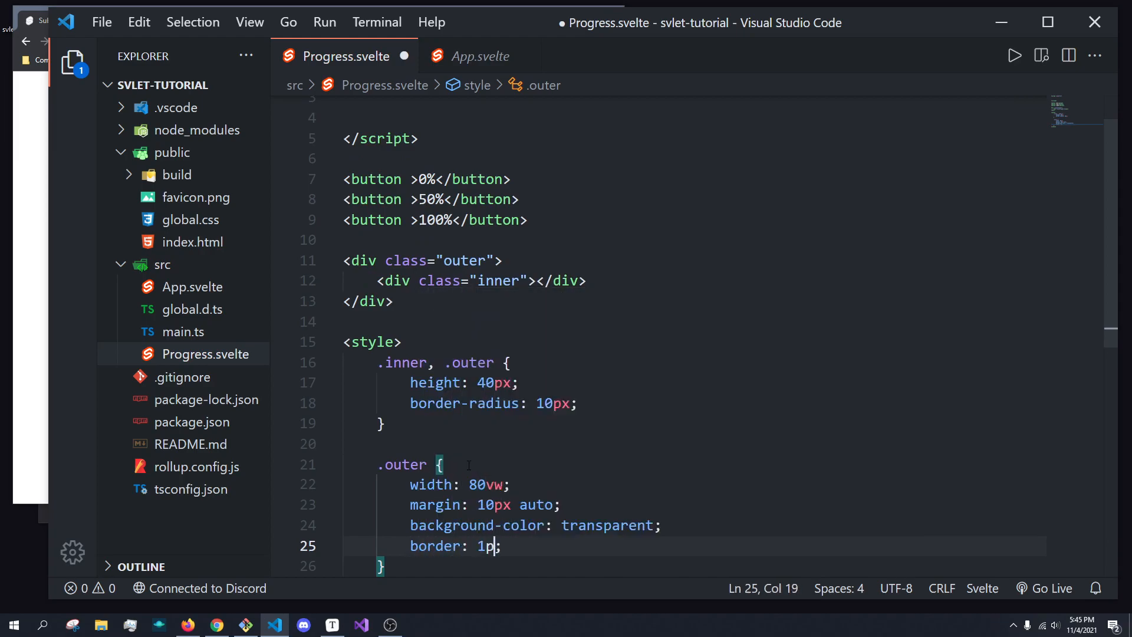
type("x so")
key("Tab")
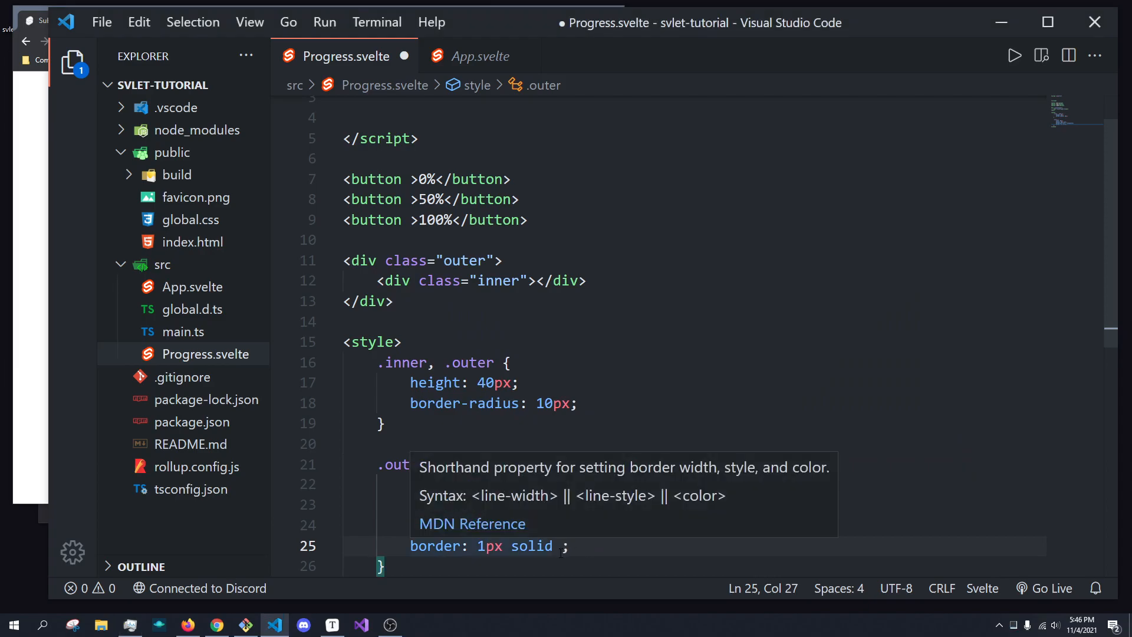
type("#222")
key("Escape")
key("Right")
key("ctrl+s")
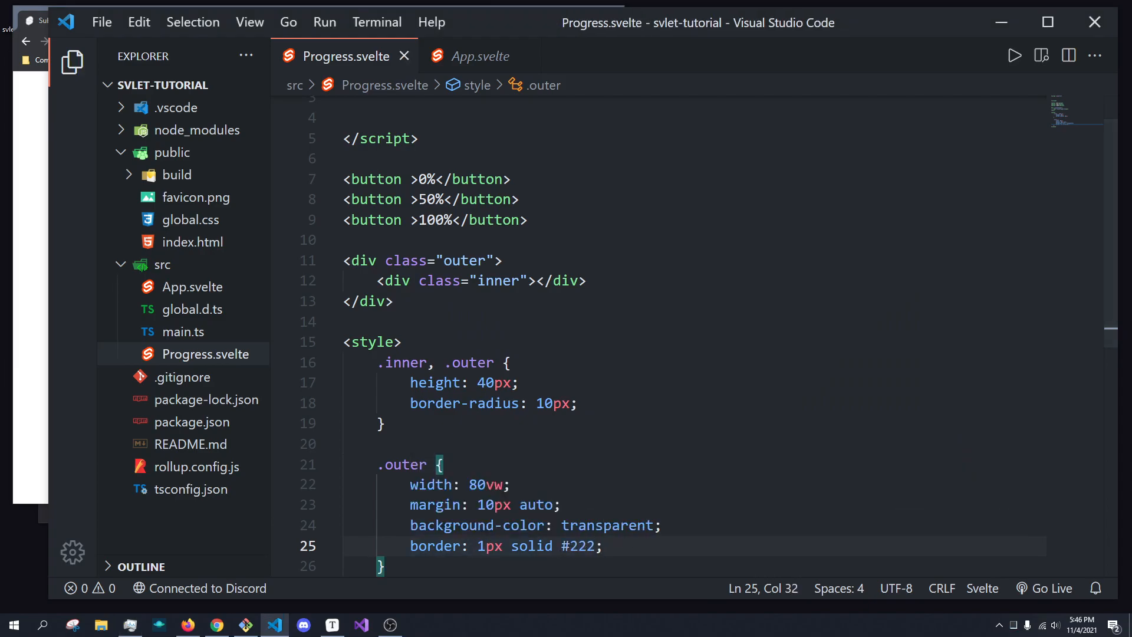
Step: Preview the bar, change the outer margin to 30px auto, save and check it in Chrome
left_click(43, 250)
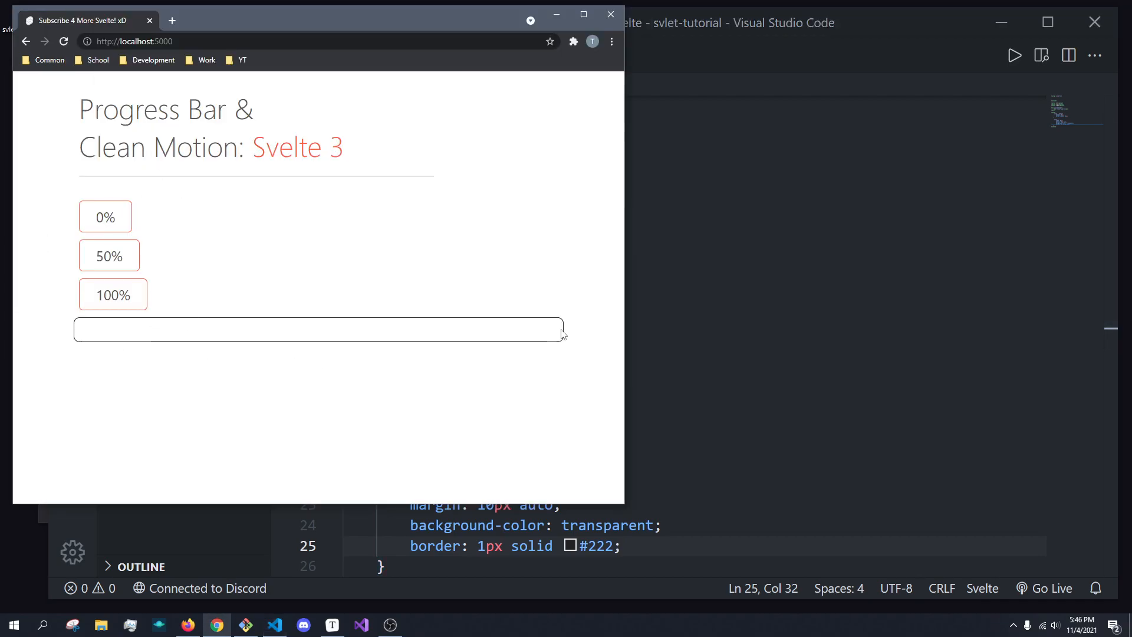
key("alt+Tab")
double_click(487, 504)
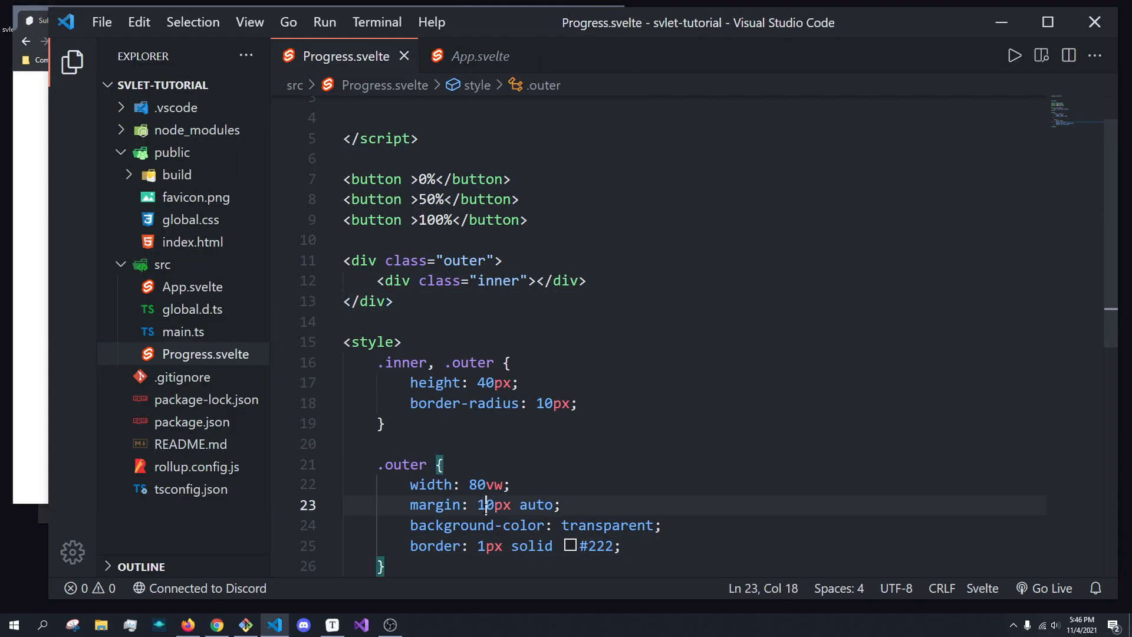
type("30")
key("ctrl+s")
left_click(7, 288)
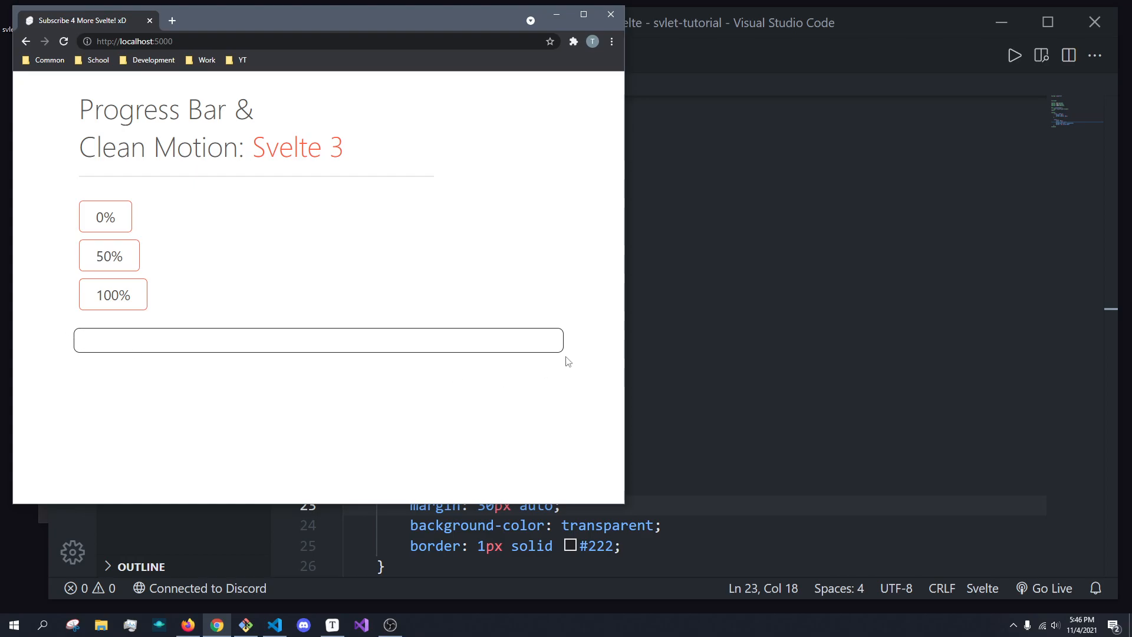
Step: Add an .inner rule with width 40% and background-color tomato, save and preview the filled bar
left_click(800, 389)
scroll(619, 310, "down", 3)
left_click(398, 465)
key("Return")
key("Return")
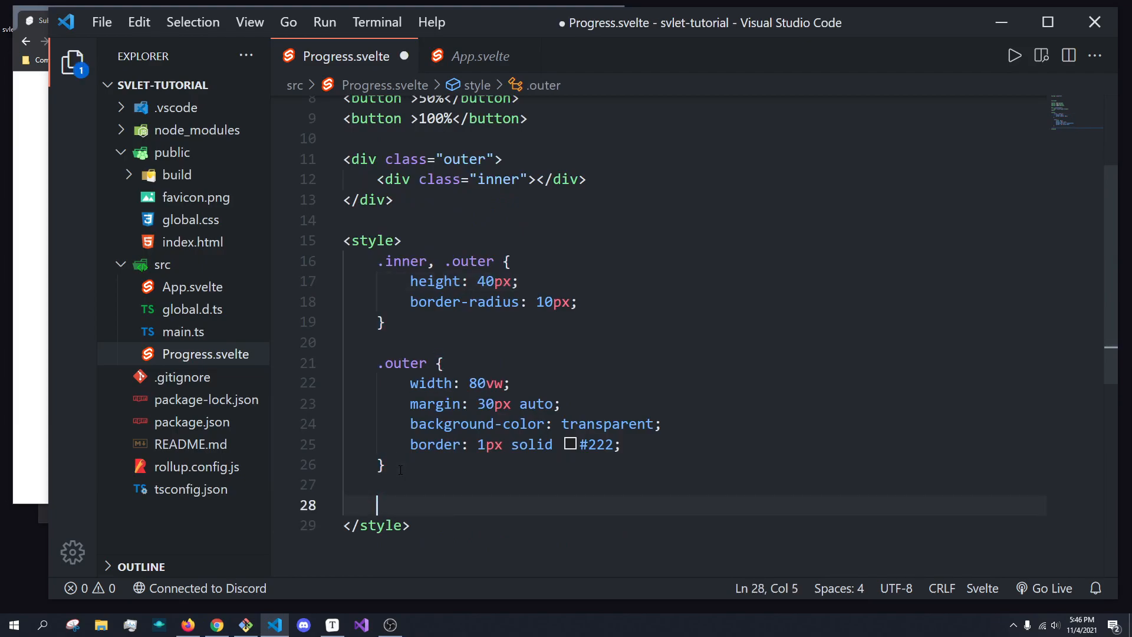
type(".inner {")
key("Return")
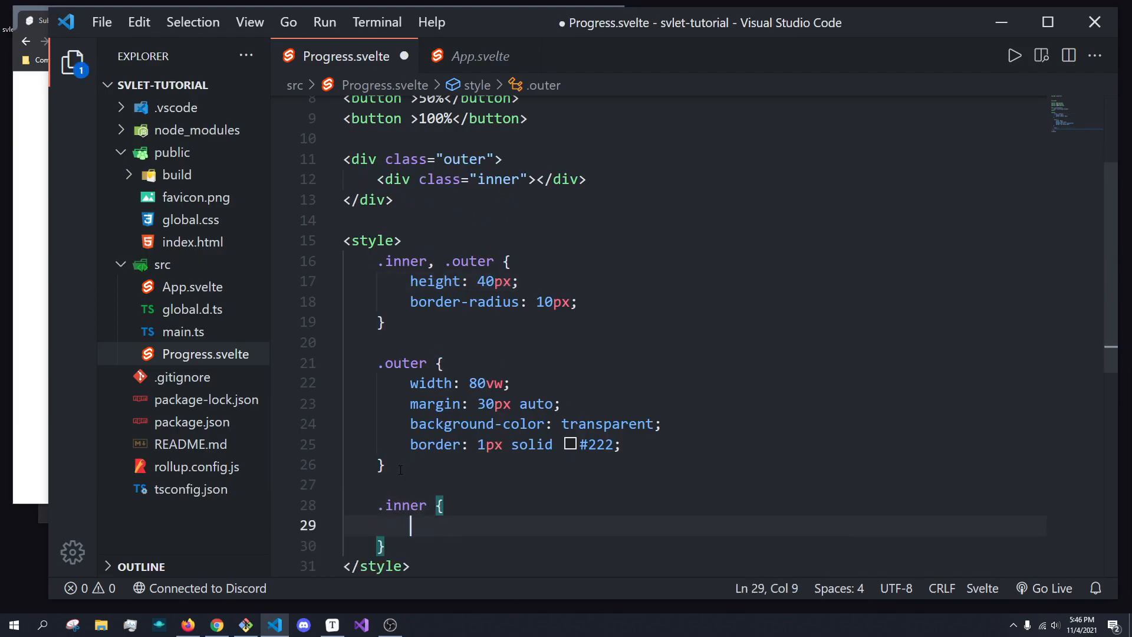
type("width: 4")
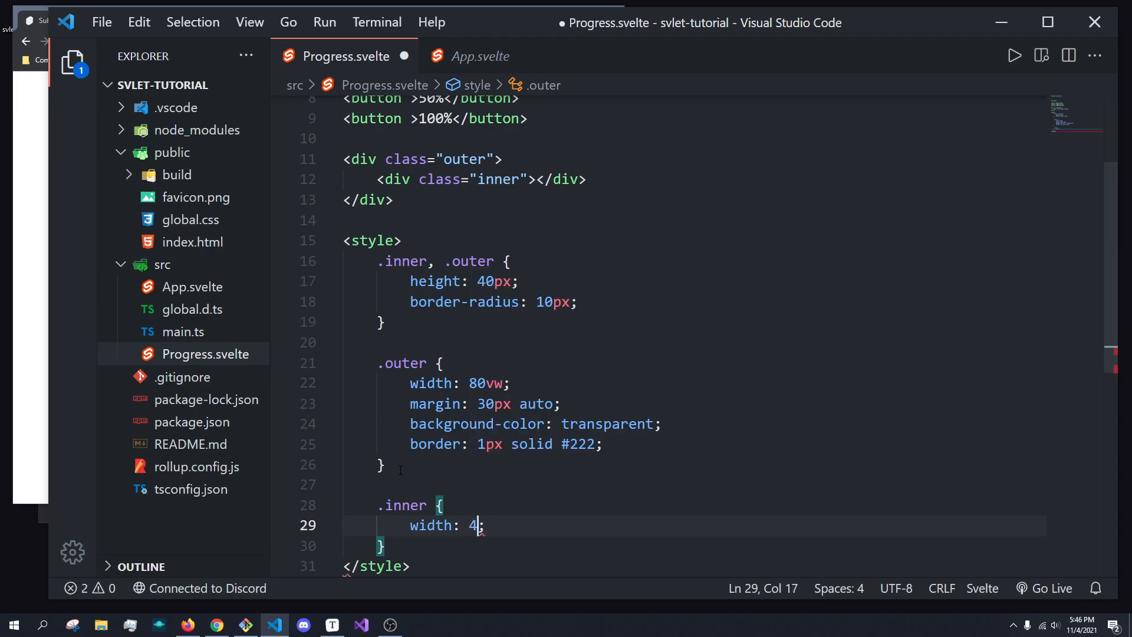
type("0%;")
key("Return")
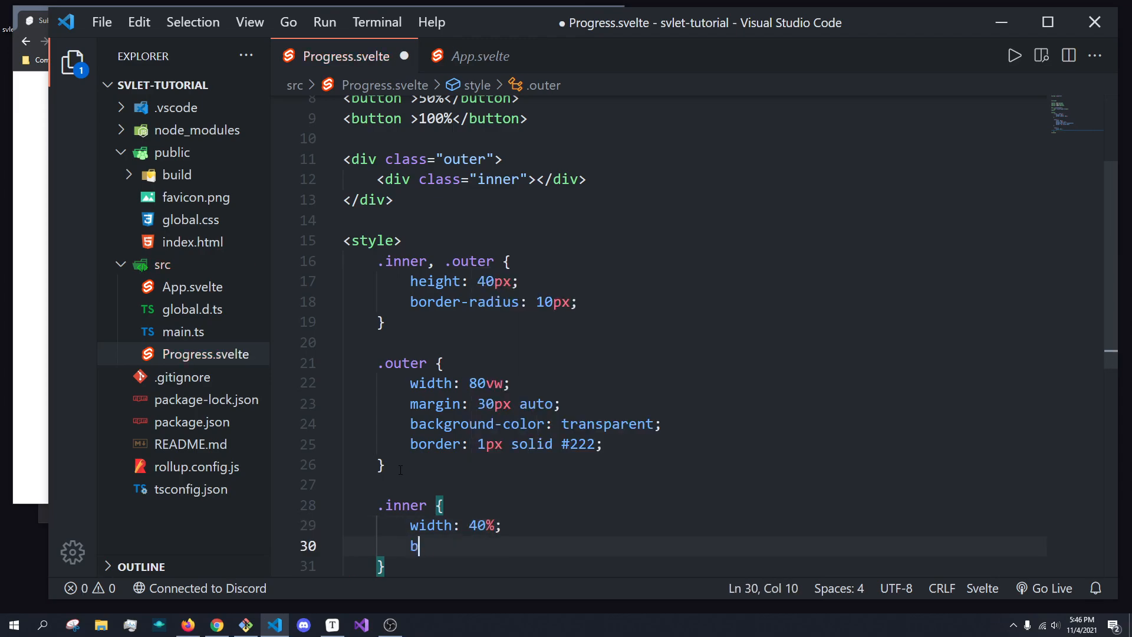
type("badc")
key("BackSpace")
key("BackSpace")
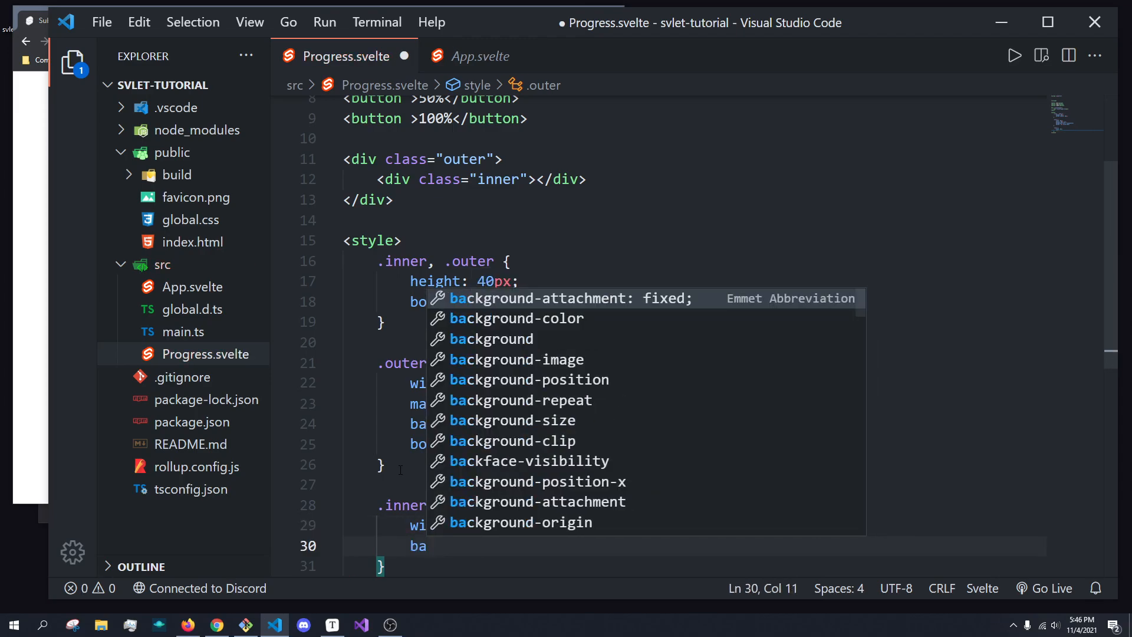
key("Down")
key("Return")
key("Return")
key("ctrl+s")
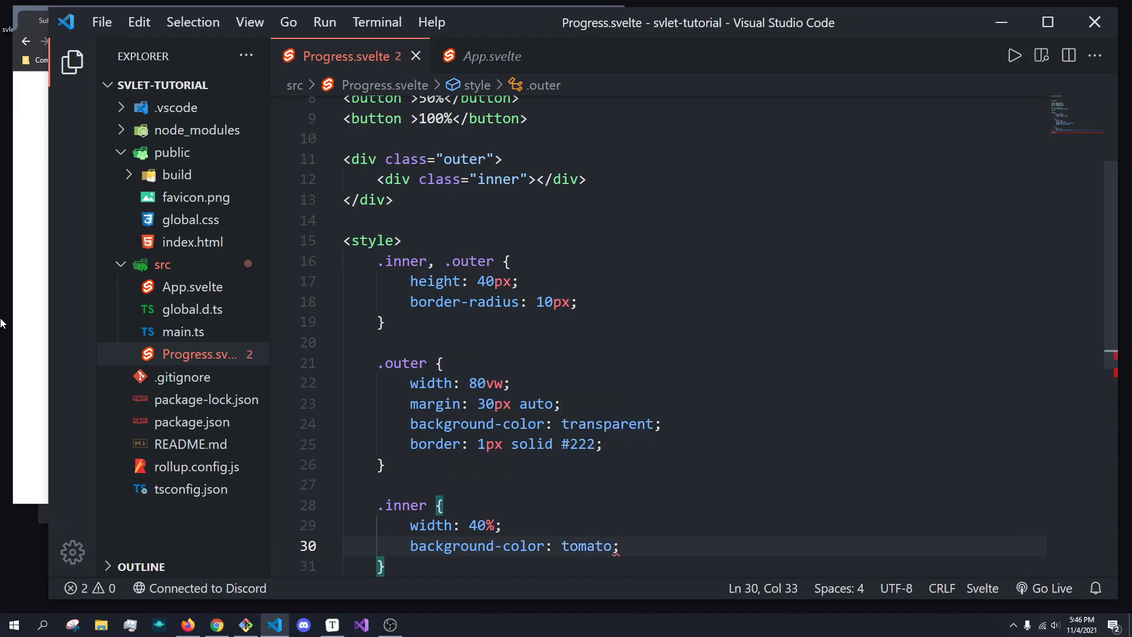
left_click(32, 279)
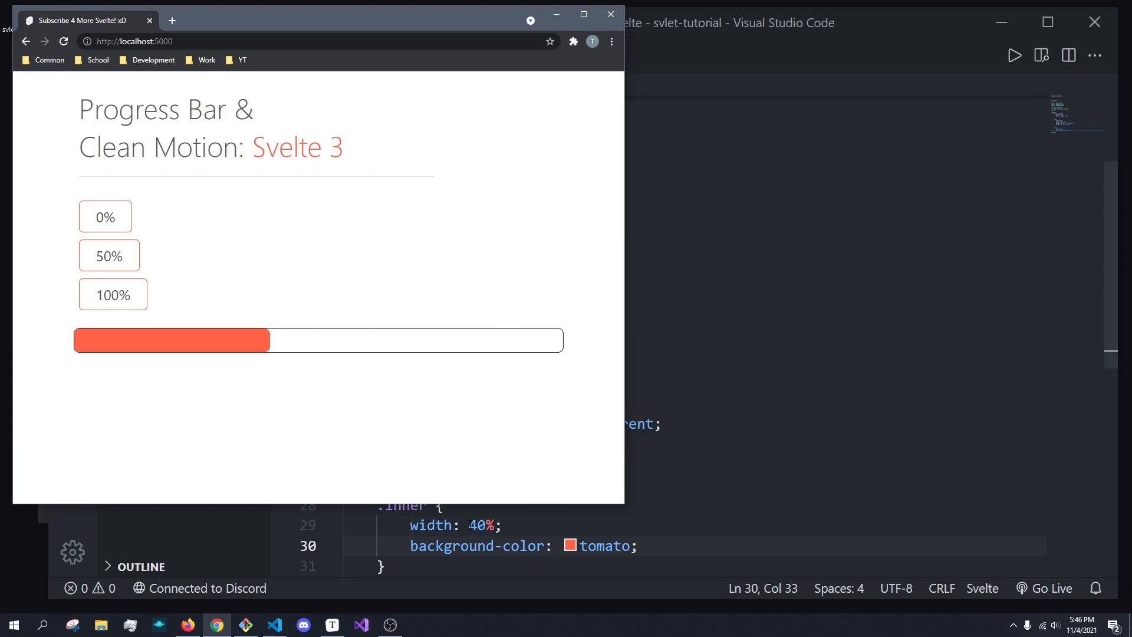
Step: Reduce the .inner width to 10%, save and check the narrower bar in Chrome
left_click(478, 525)
key("BackSpace")
type("1")
key("ctrl+s")
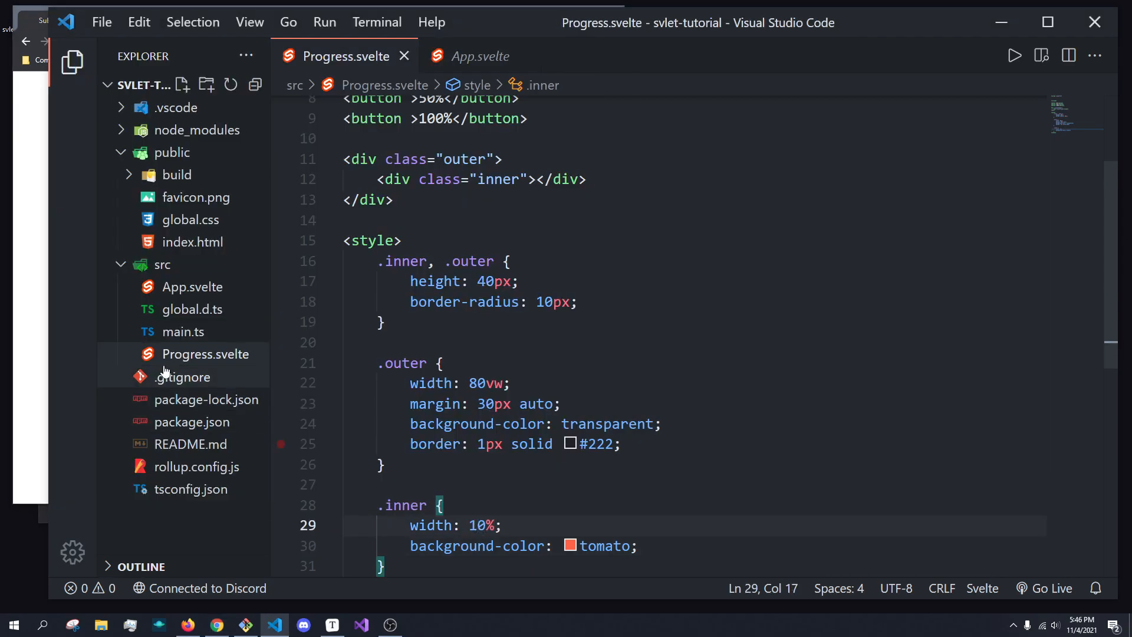
left_click(43, 348)
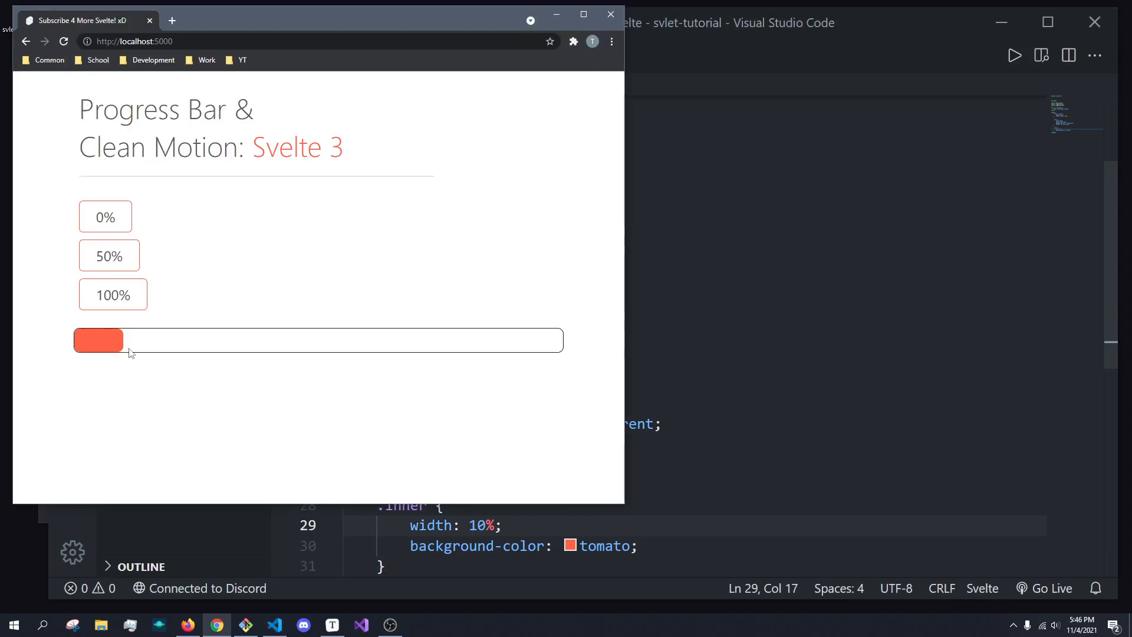
Step: Replace the #222 outer border color with tomato, save and preview it
left_click(628, 444)
left_click_drag(618, 443, 579, 443)
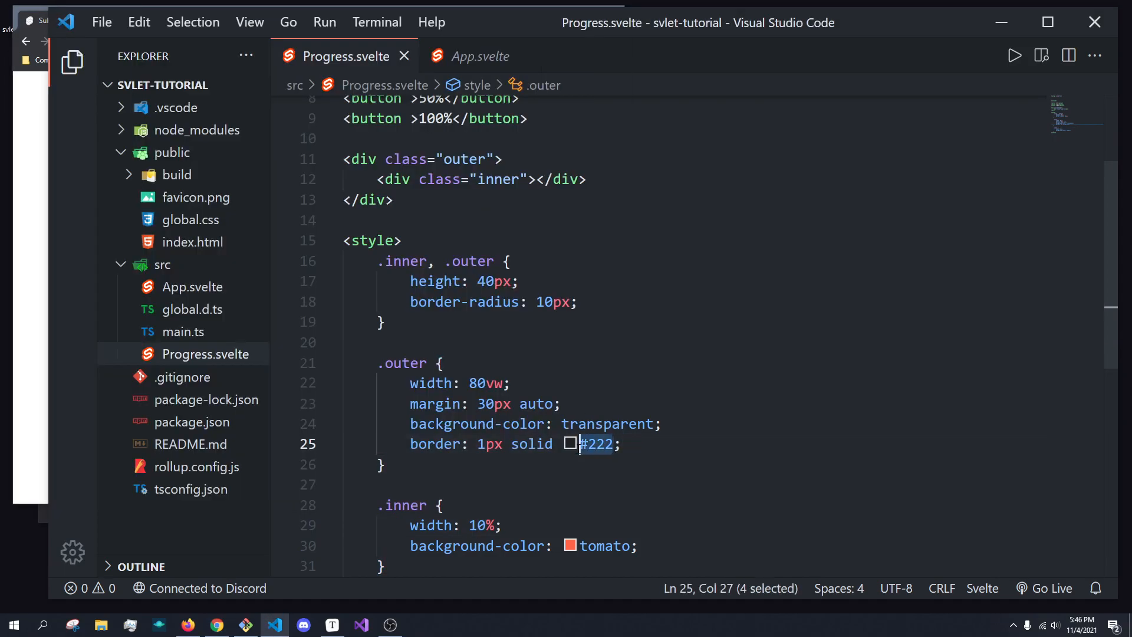
type("t")
key("Tab")
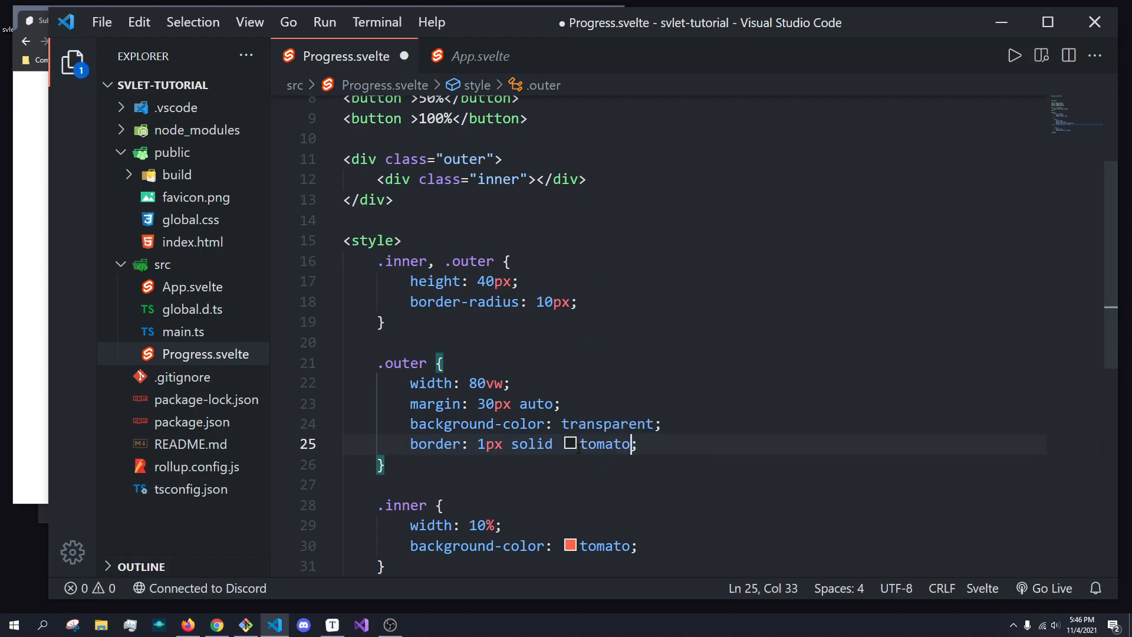
key("ctrl+s")
left_click(44, 348)
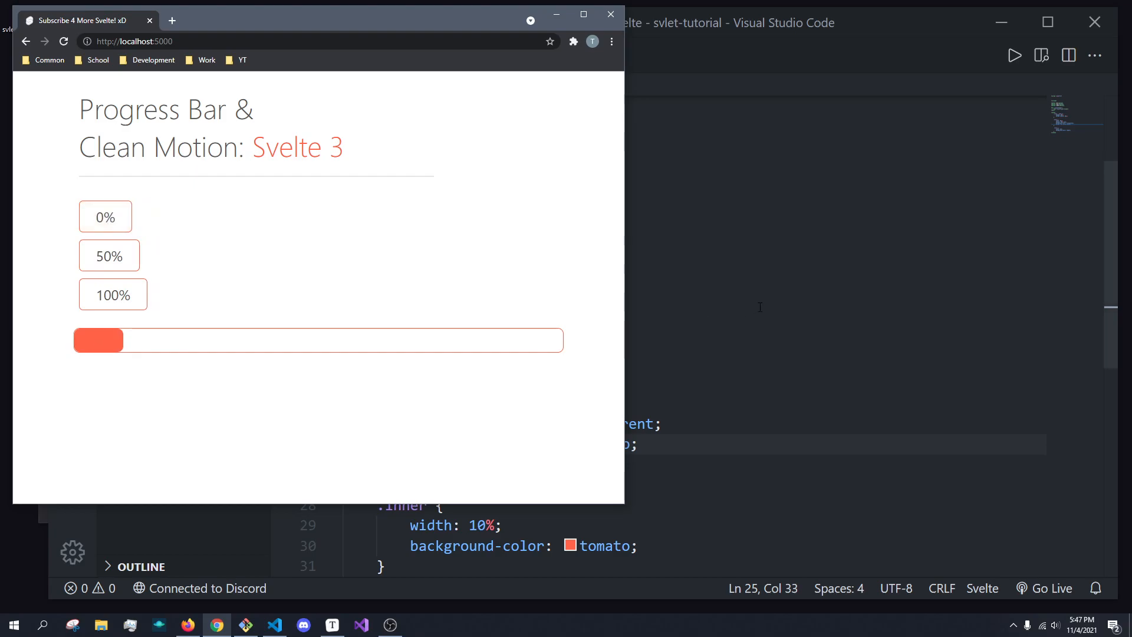
left_click(275, 625)
Step: Collapse the style block and declare 'let progress = 0;' in the script
left_click(509, 525)
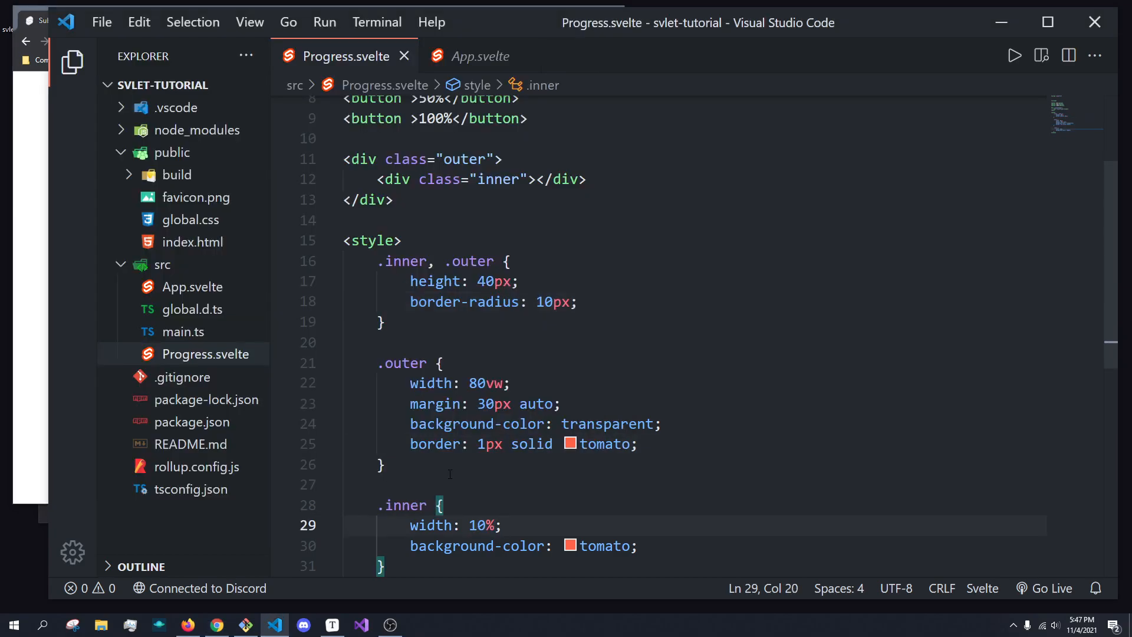
scroll(619, 355, "up", 5)
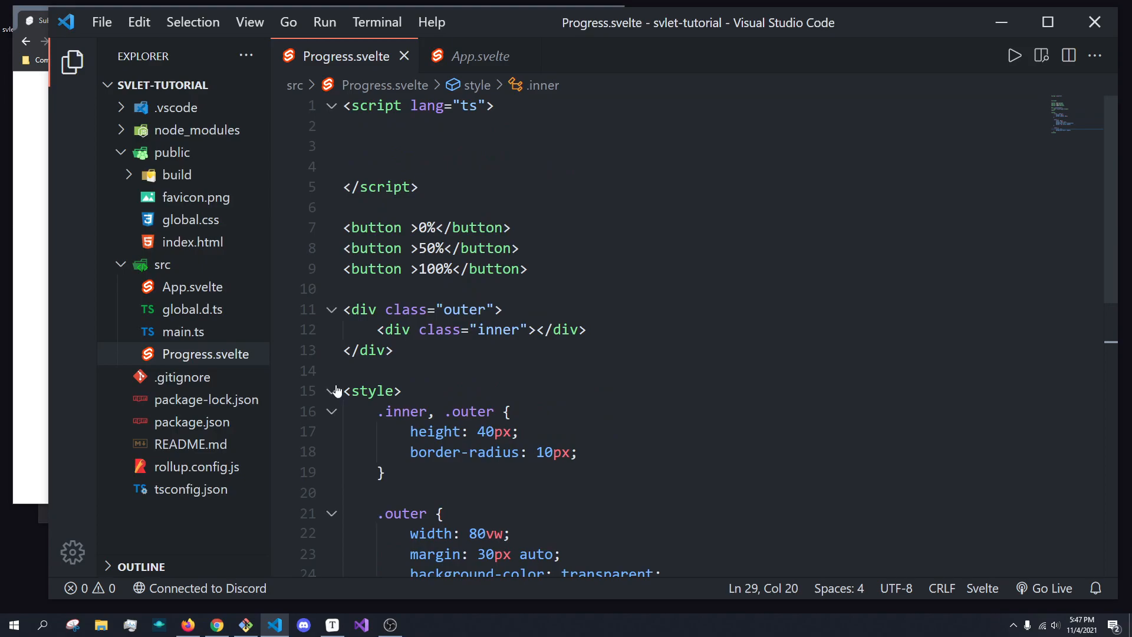
left_click(331, 390)
left_click(399, 128)
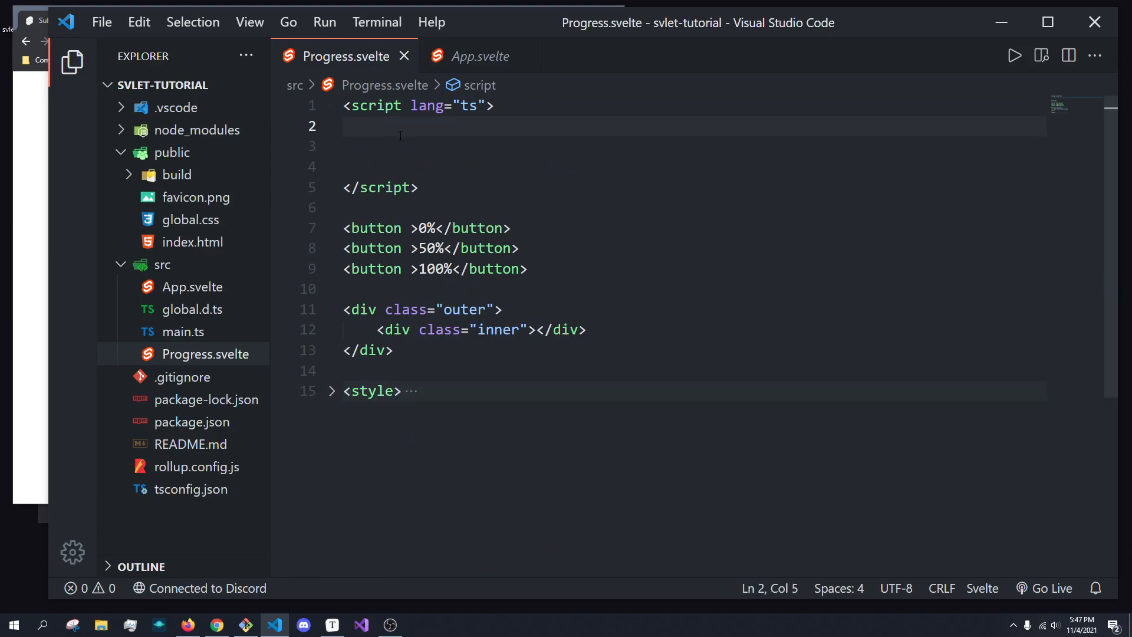
key("Return")
type("let progr")
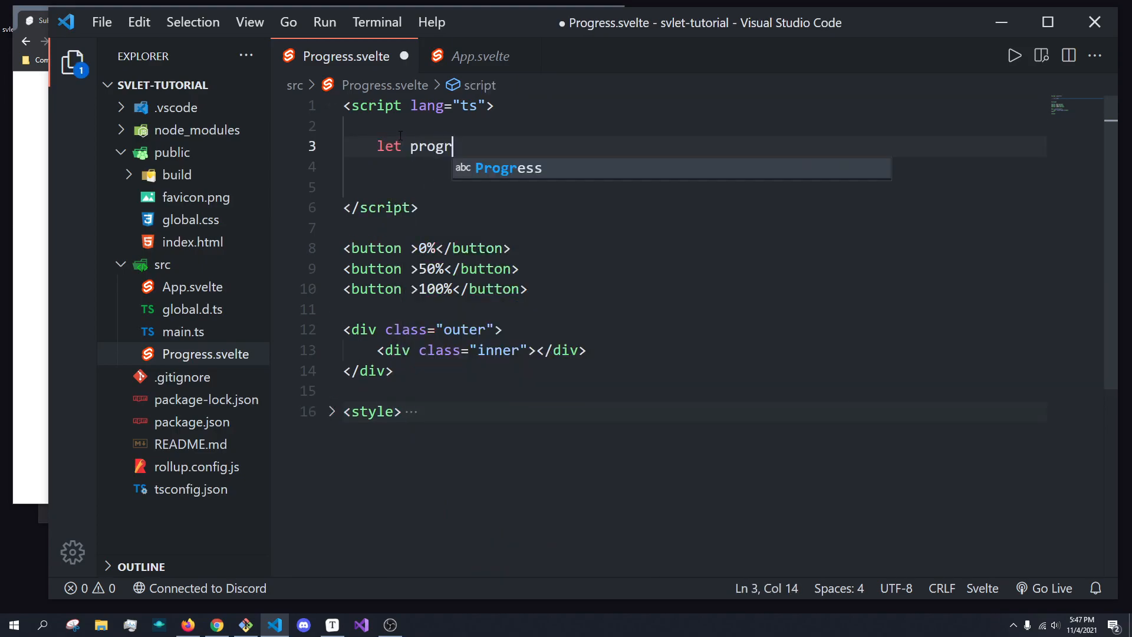
type("ess")
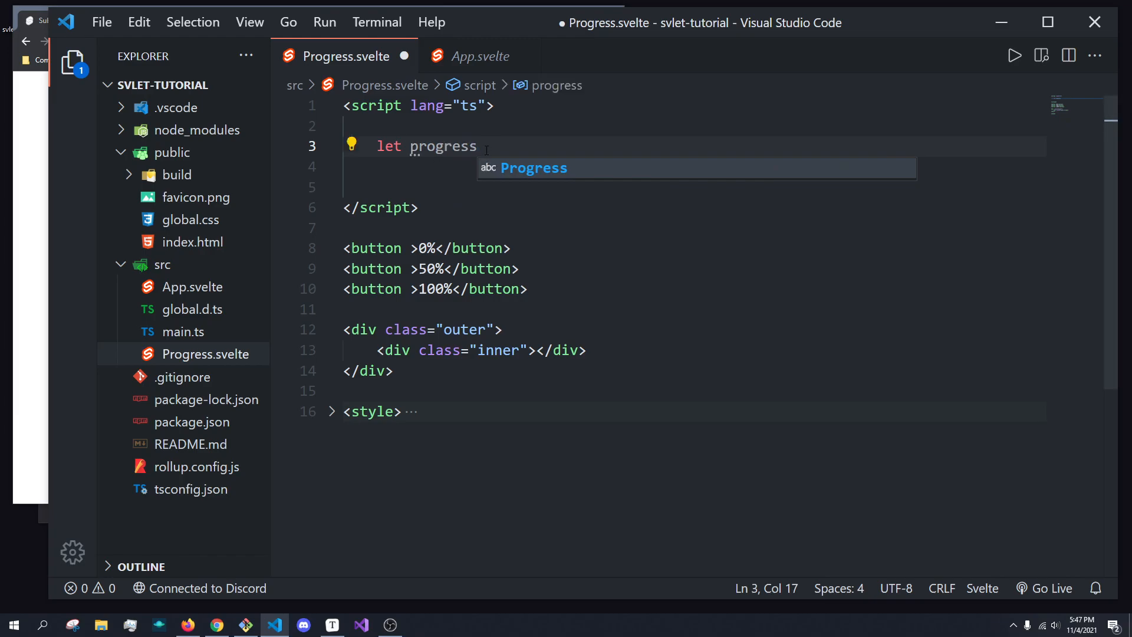
type(" = 0;")
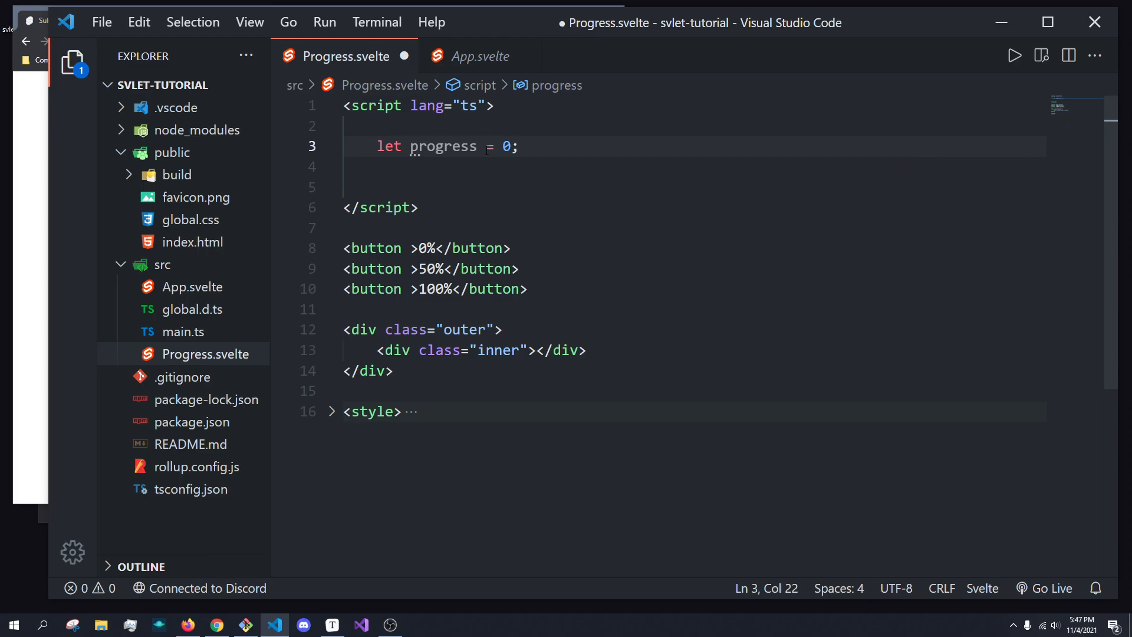
Step: Give the inner div an inline style="width: {progress}%" and save
left_click(531, 350)
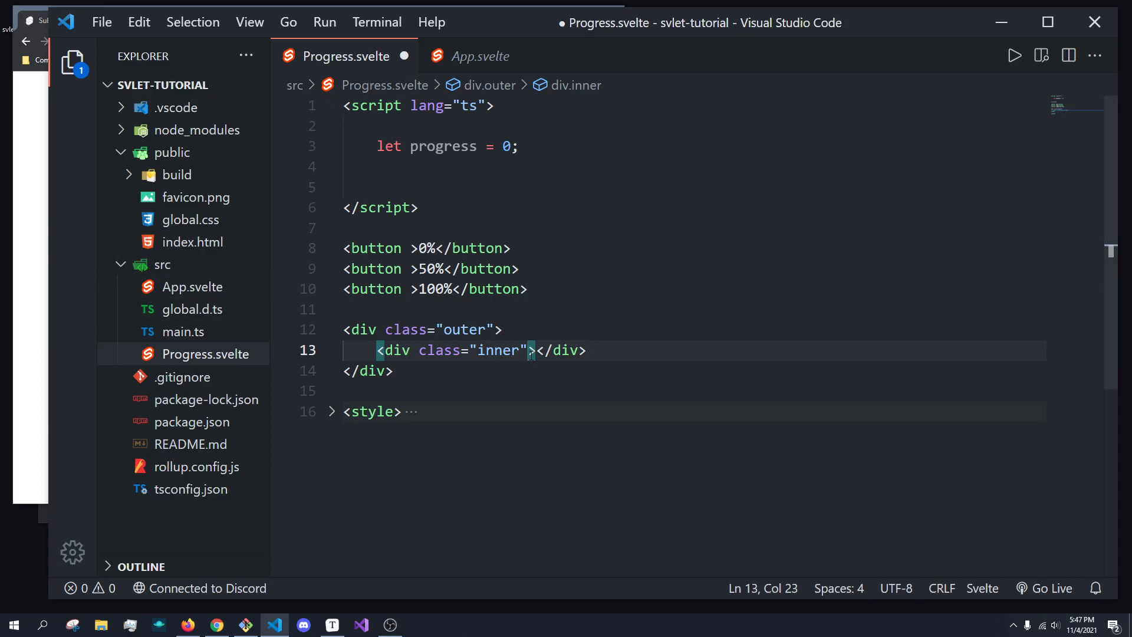
type("style=\"")
key("ctrl+space")
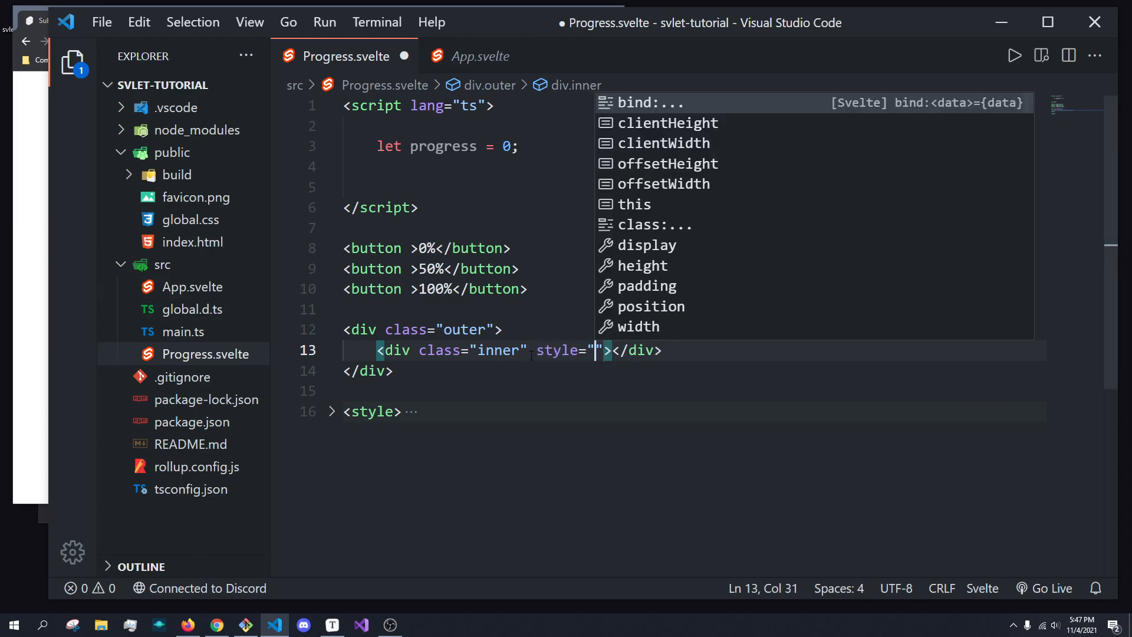
type("width:")
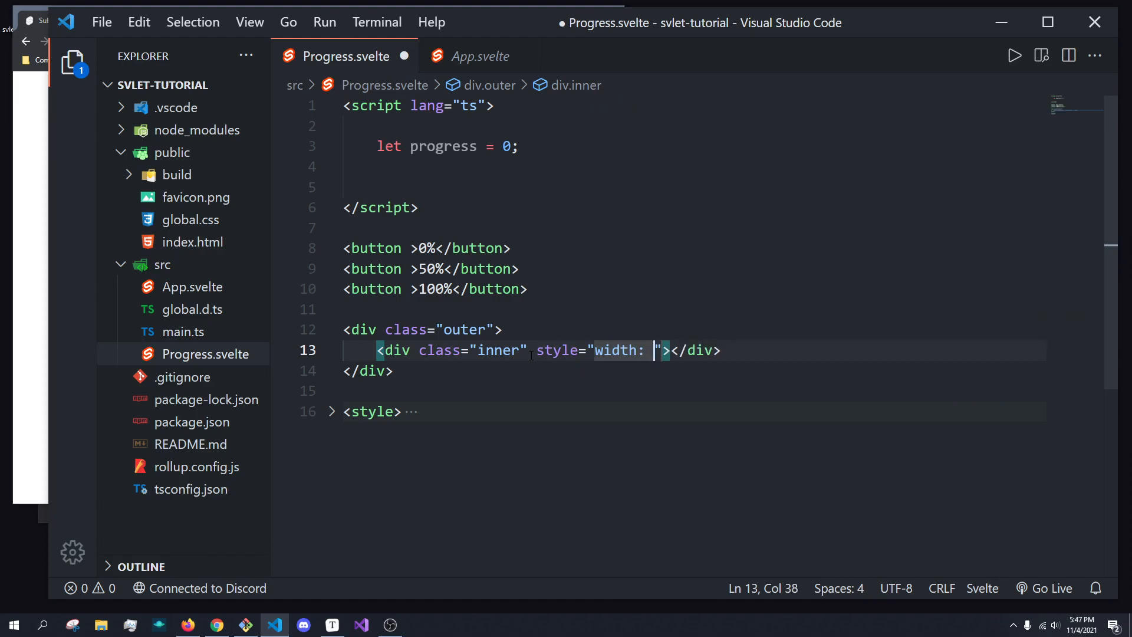
left_click(332, 411)
scroll(531, 398, "down", 3)
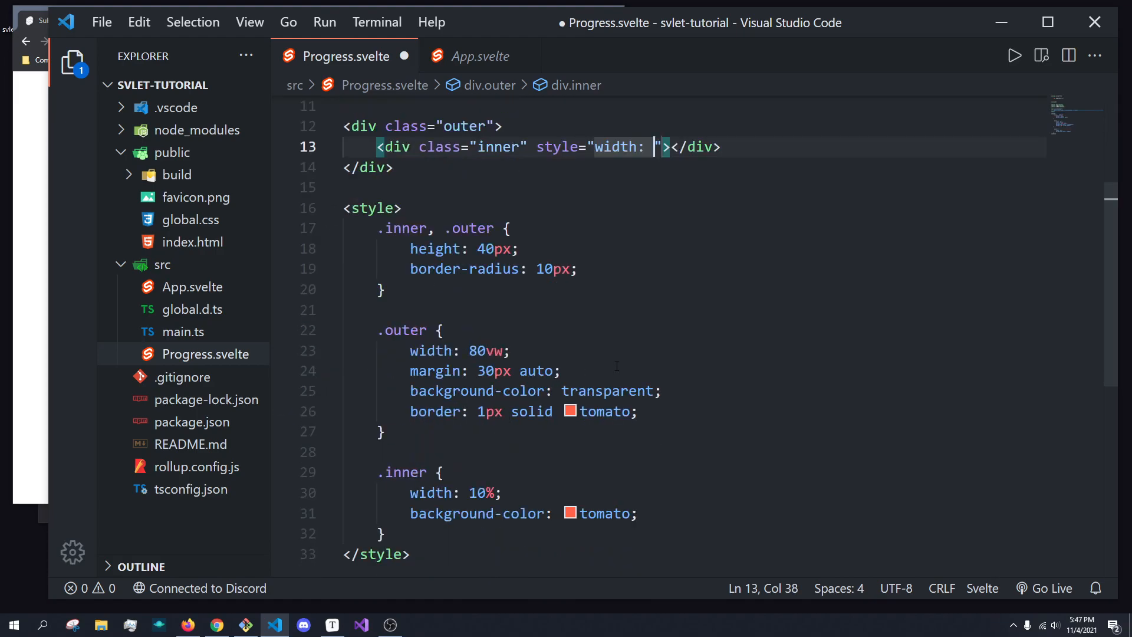
scroll(619, 355, "up", 3)
scroll(619, 353, "up", 2)
left_click(333, 315)
scroll(620, 354, "up", 2)
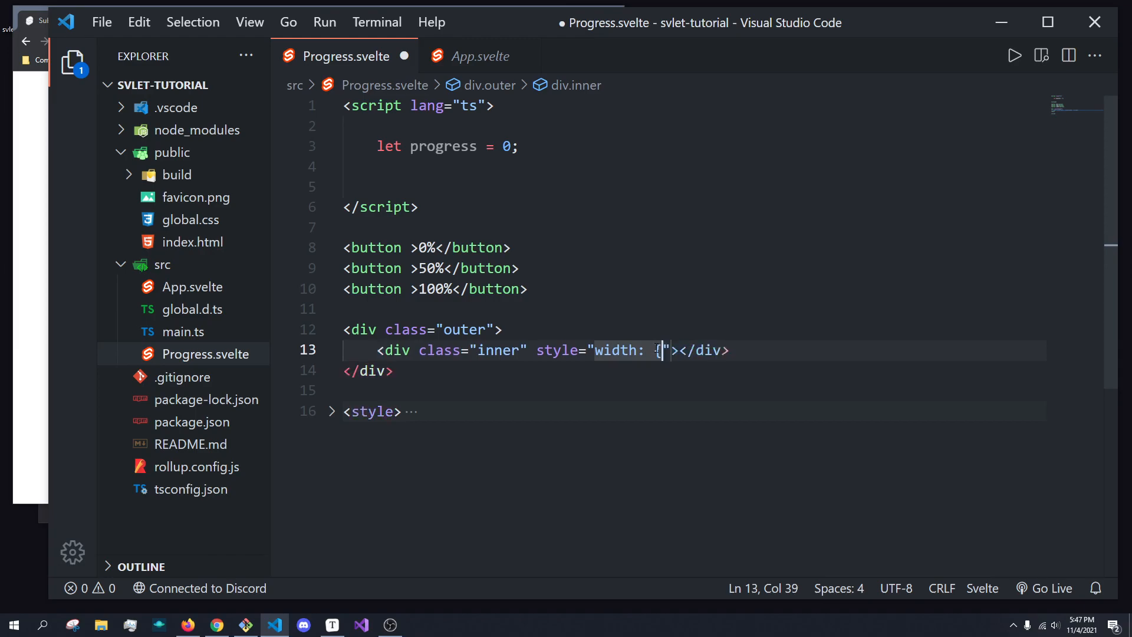
type("{")
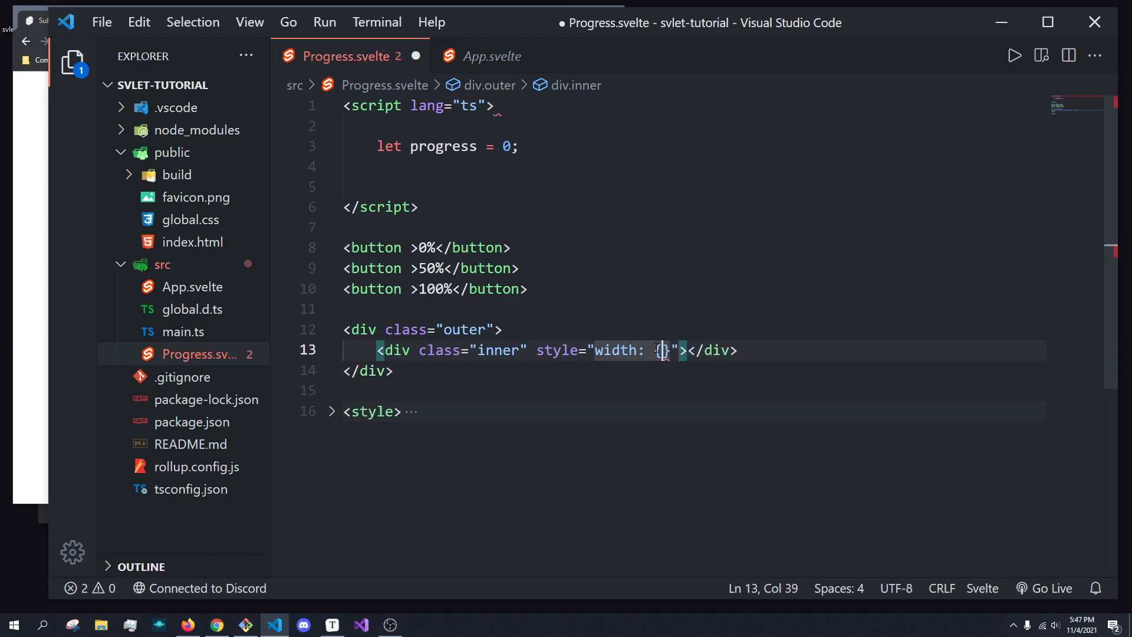
type("progress")
key("Right")
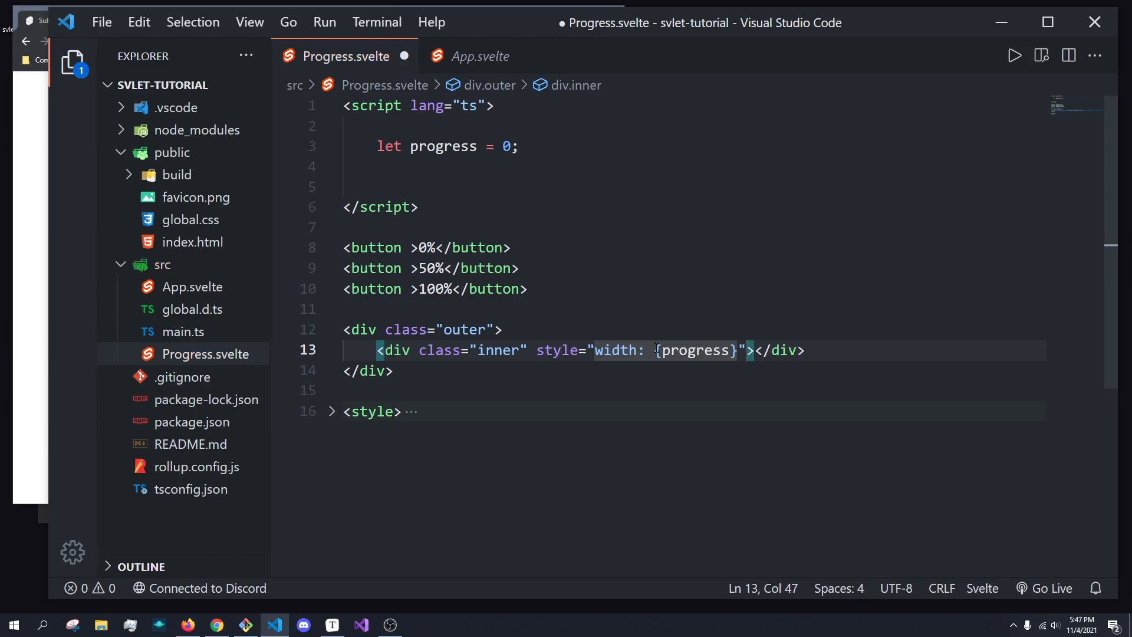
key("Down")
left_click(738, 351)
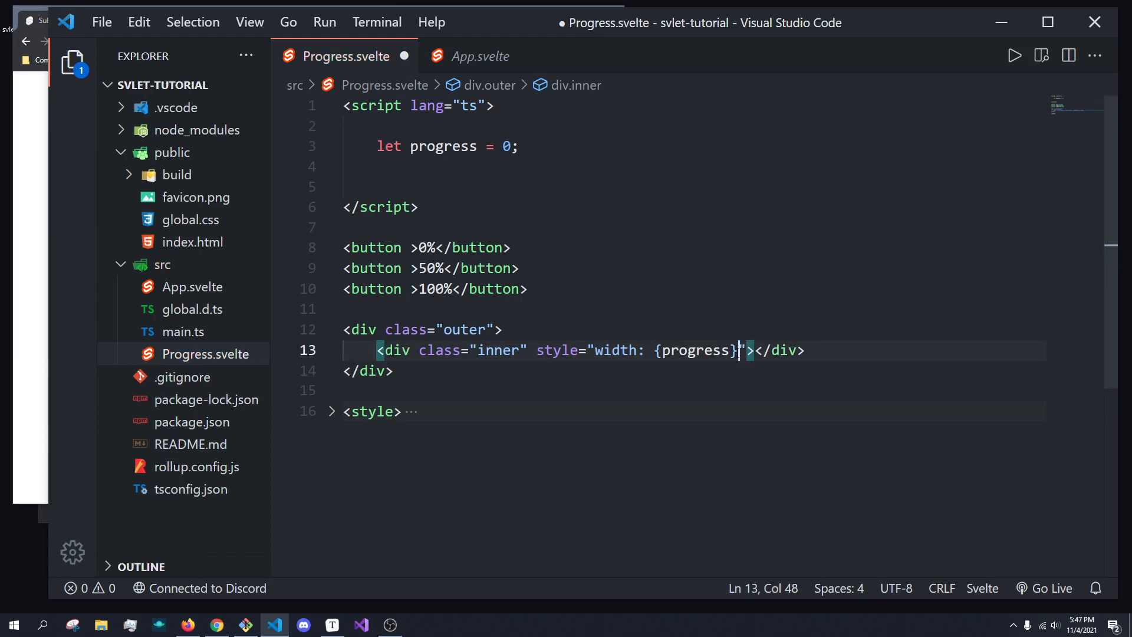
type("%")
key("ctrl+s")
Step: Change the starting progress value to 40, save and confirm the 40% fill in Chrome
left_click(82, 333)
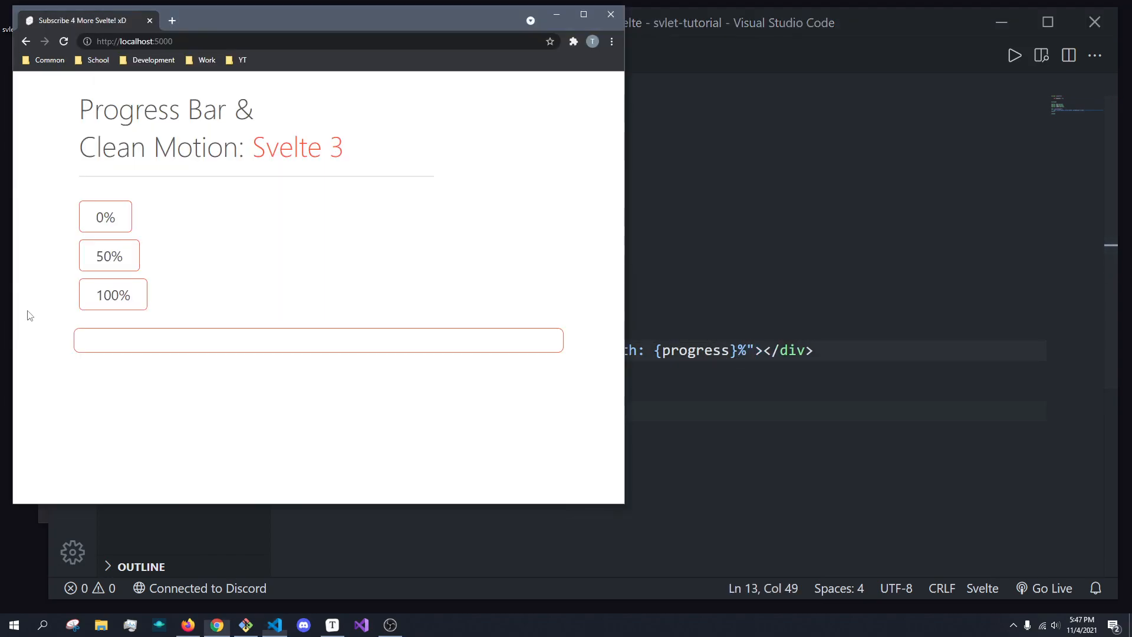
left_click(637, 329)
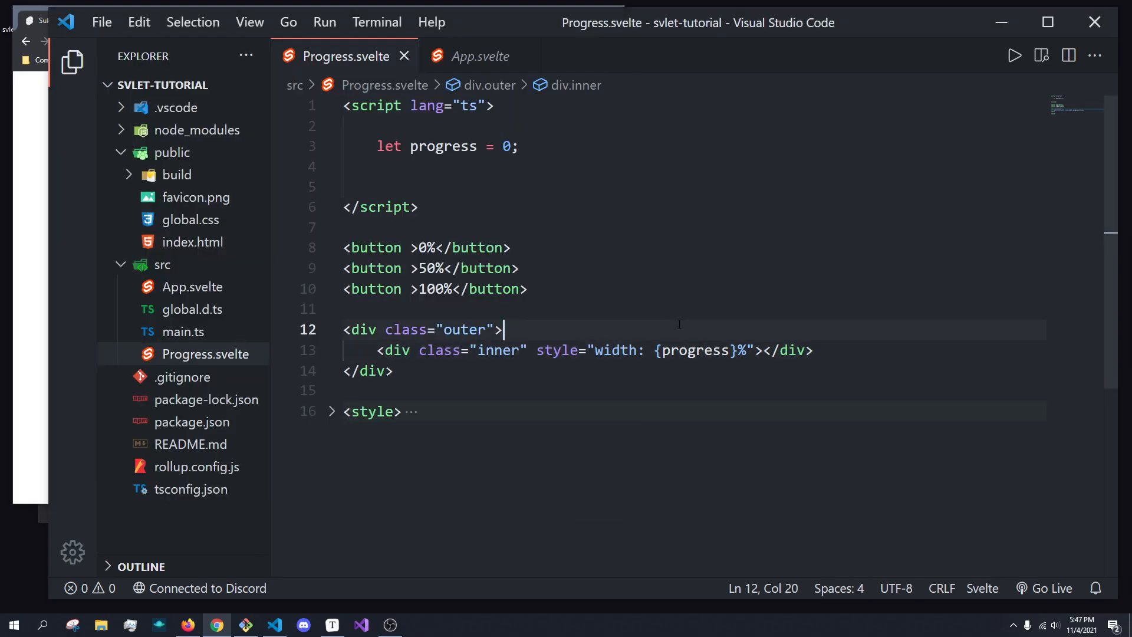
left_click(513, 146)
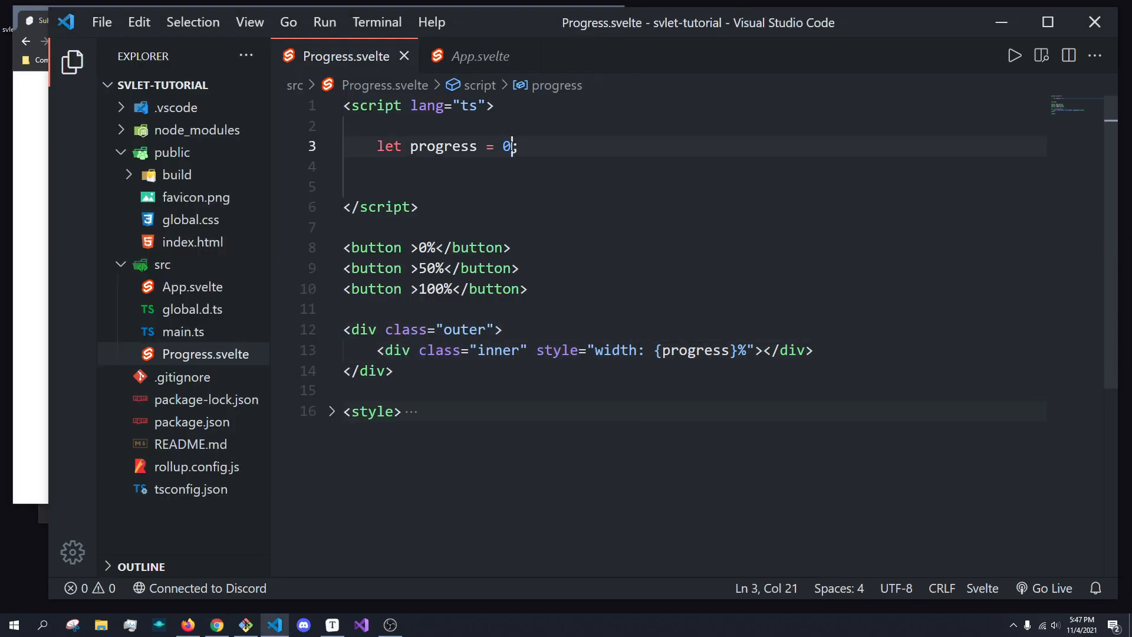
key("BackSpace")
type("40")
key("ctrl+s")
left_click(35, 128)
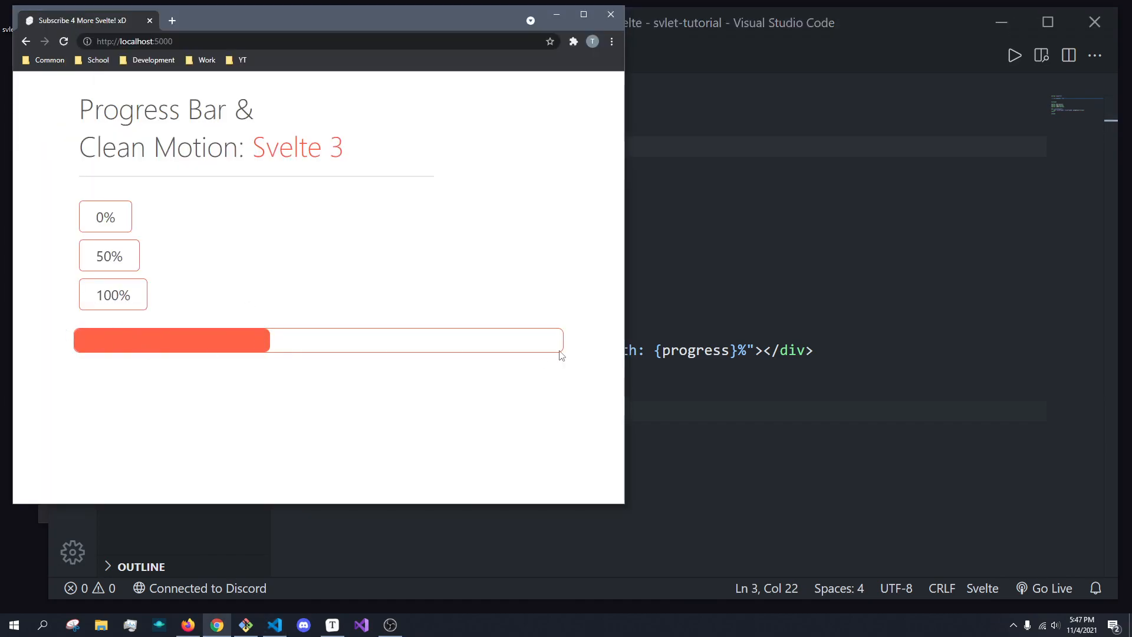
left_click(720, 265)
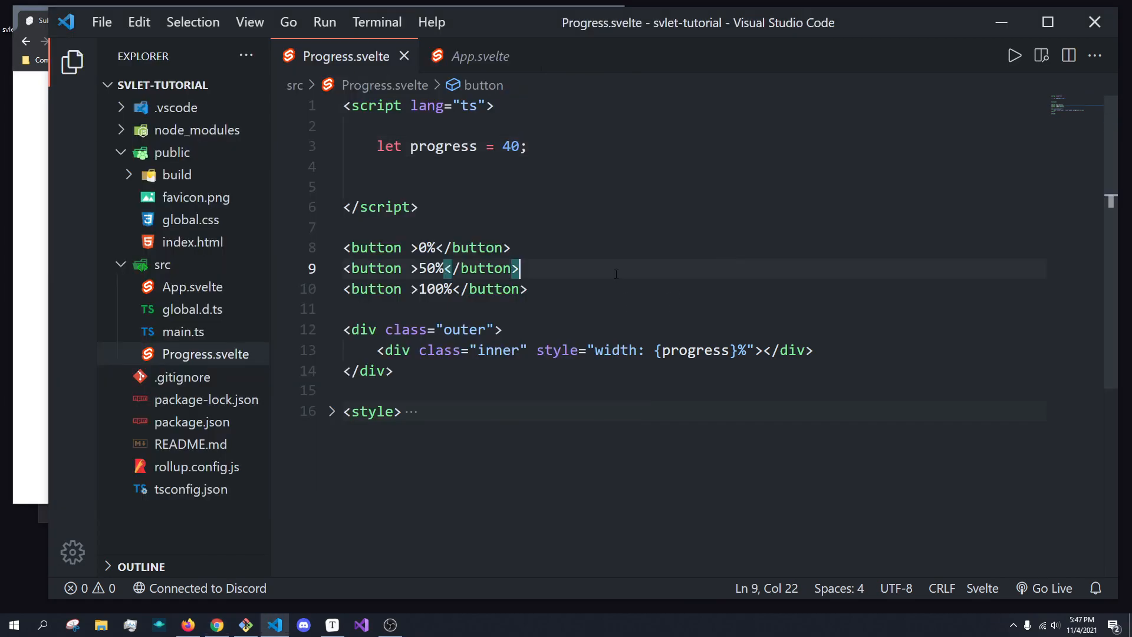
Step: Add on:click={() => progress = 0} to the 0% button and copy the handler
left_click(412, 248)
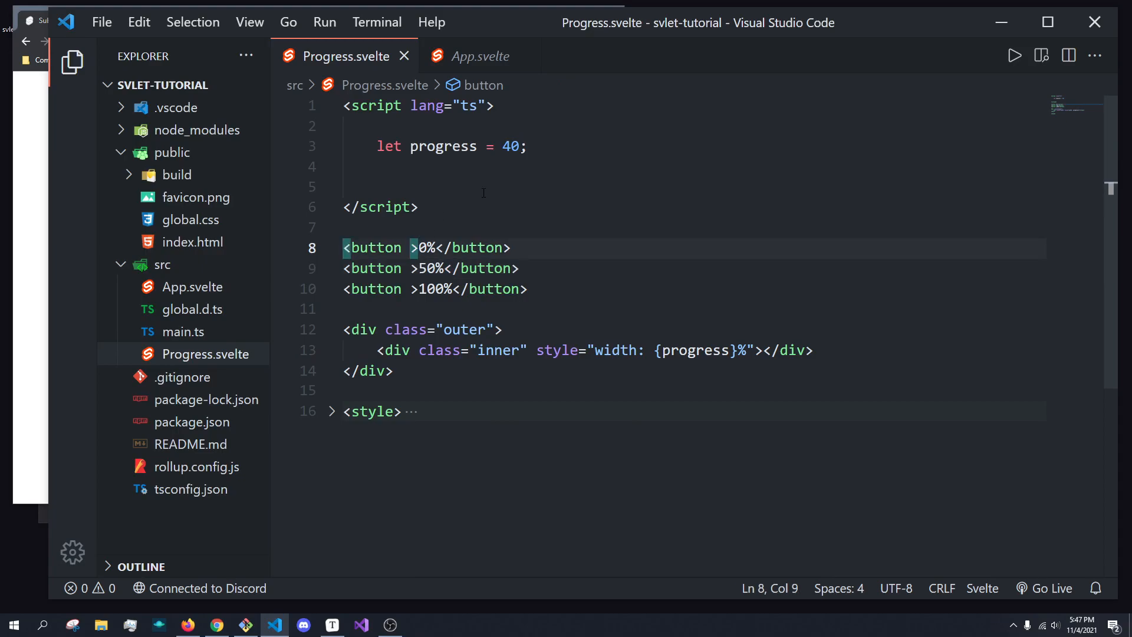
mouse_move(556, 350)
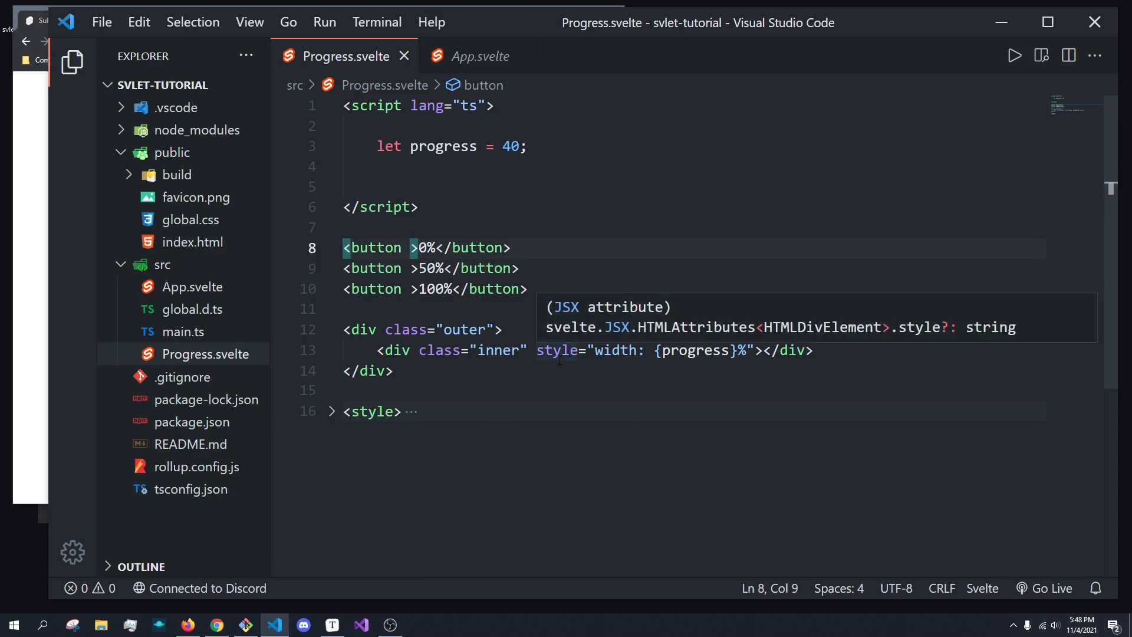
type("on:cvl")
key("BackSpace")
key("BackSpace")
type(":")
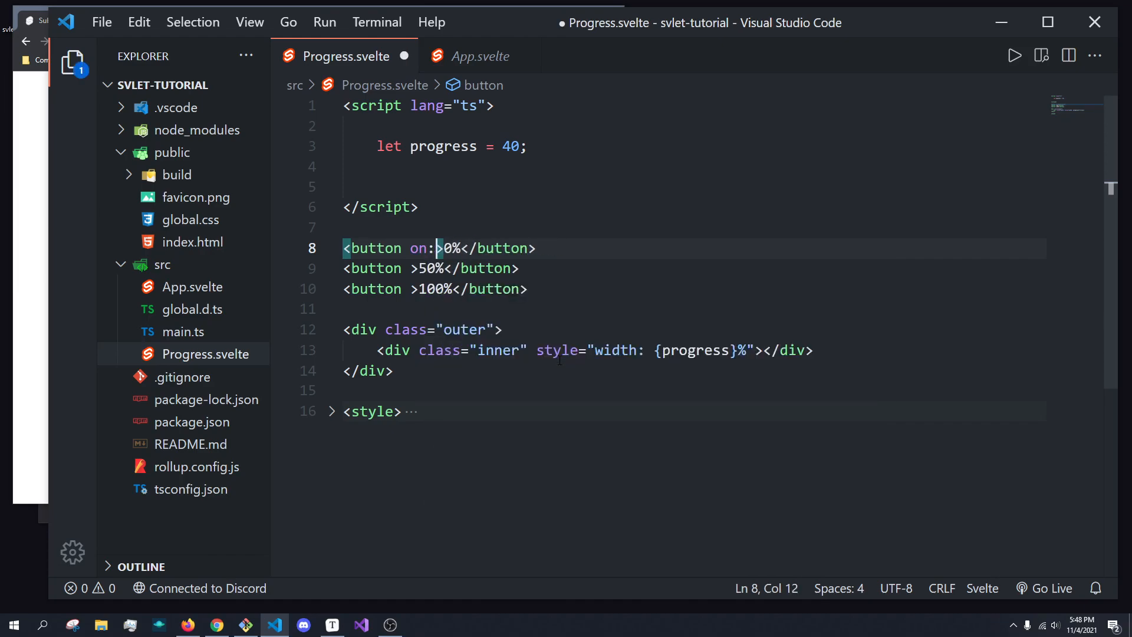
type("click")
type("={}")
key("Left")
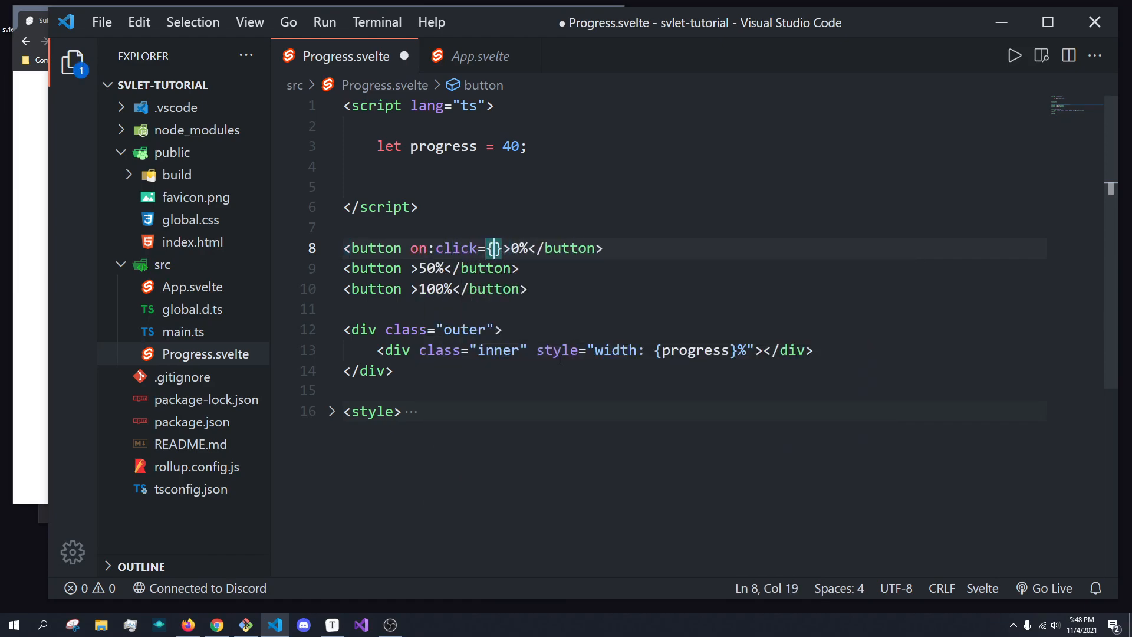
type("() => pr")
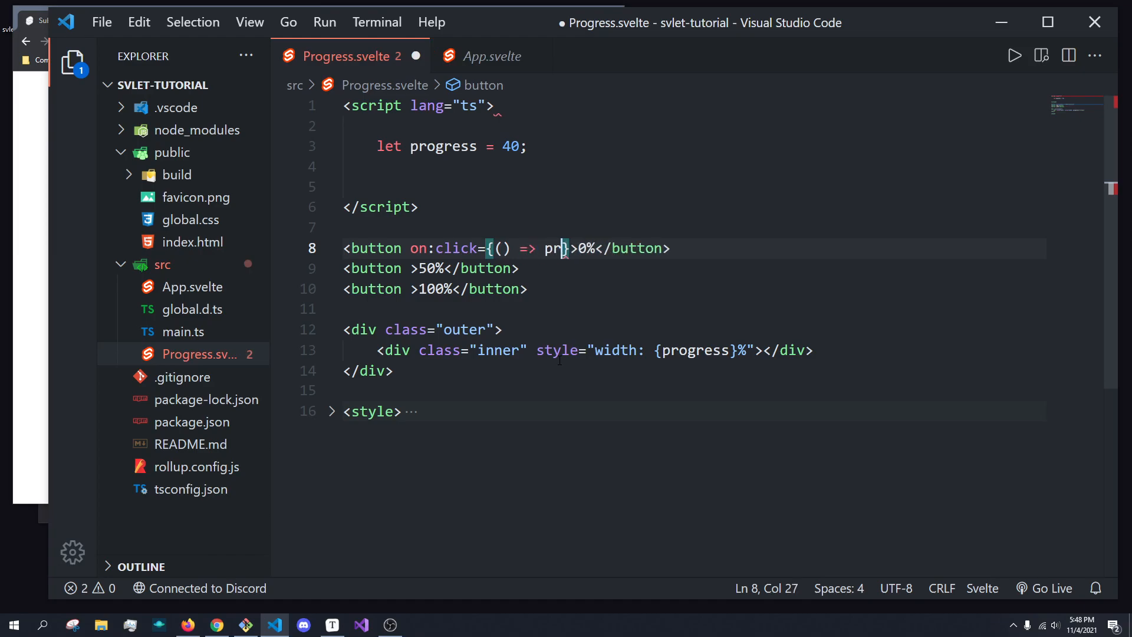
type("ogress = 0")
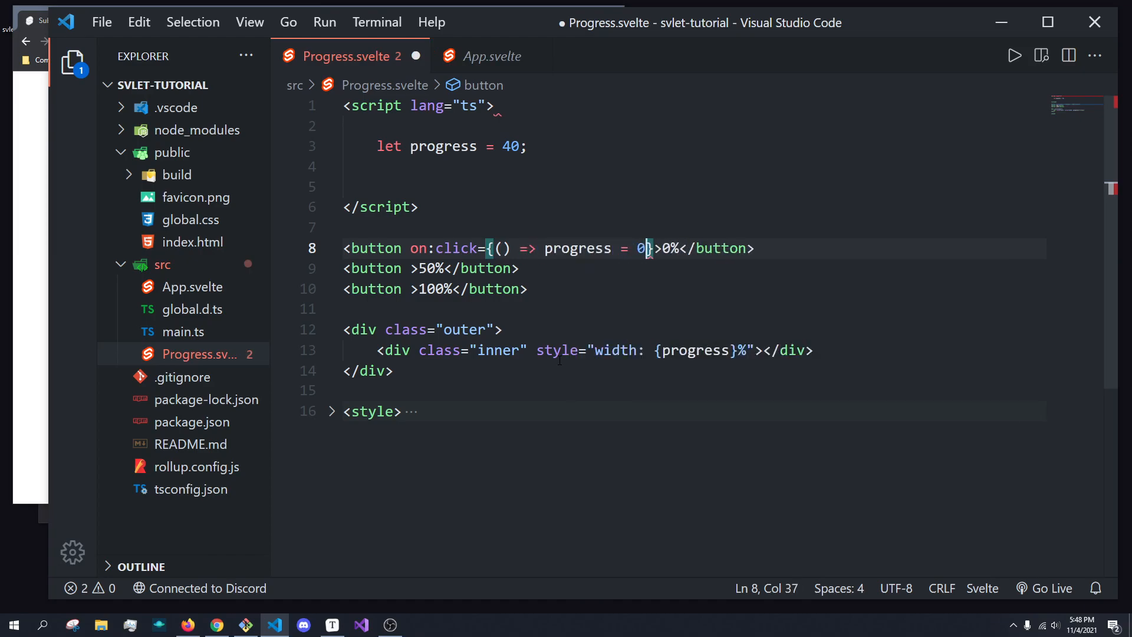
left_click_drag(411, 248, 656, 248)
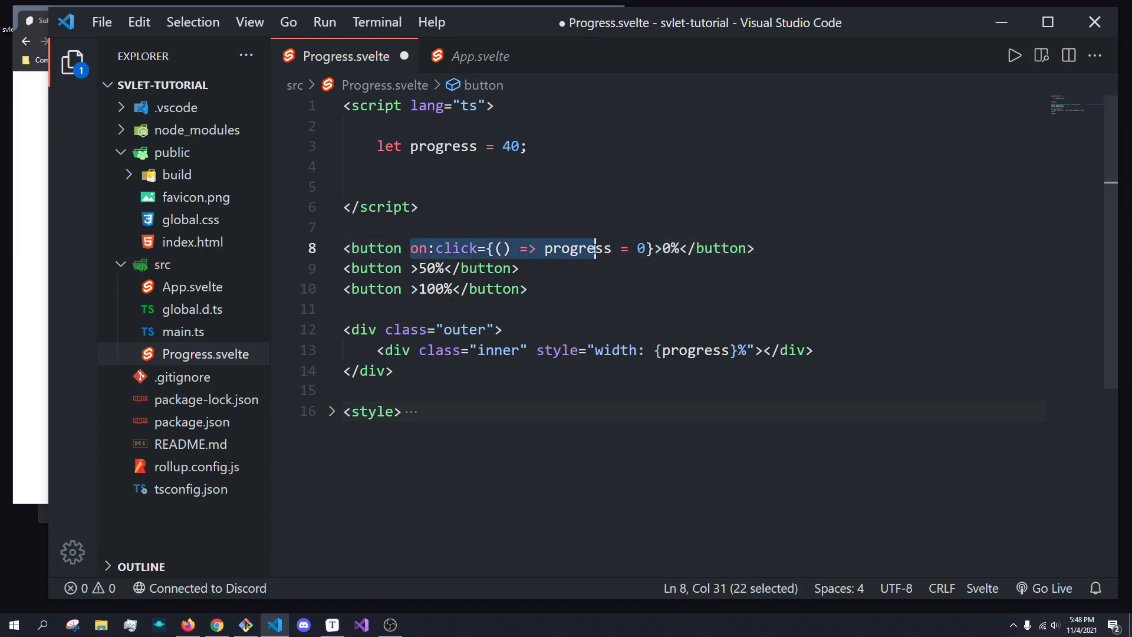
Step: Paste the handler into the 50% and 100% buttons with values 50 and 100, then save
left_click(410, 268)
type("on:click={() => progress = 0}")
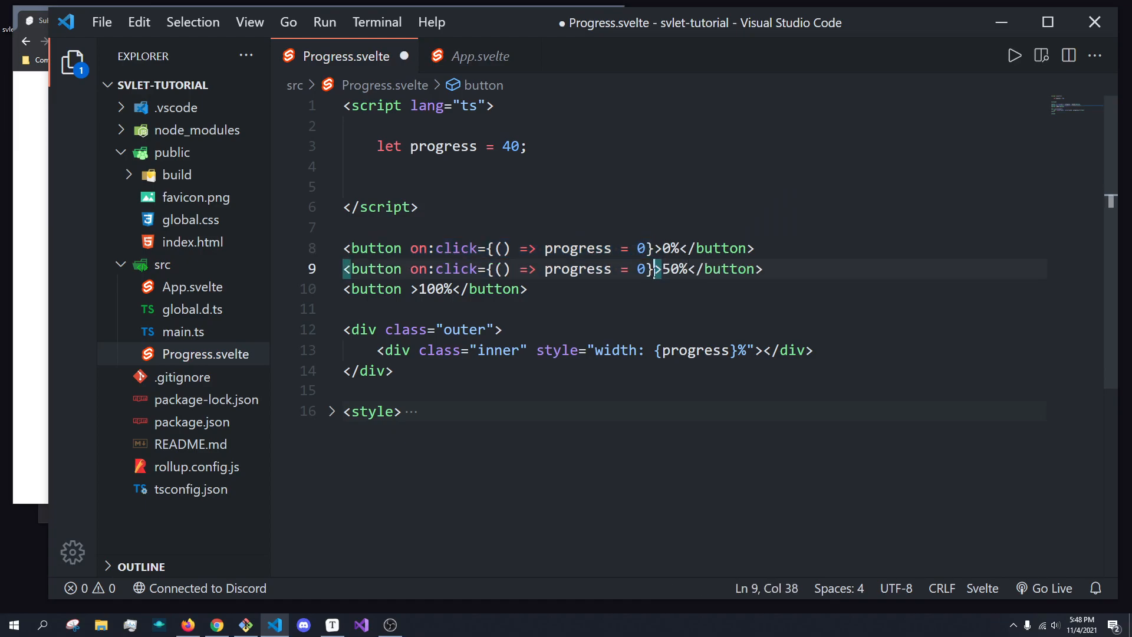
key("Left")
key("BackSpace")
type("50")
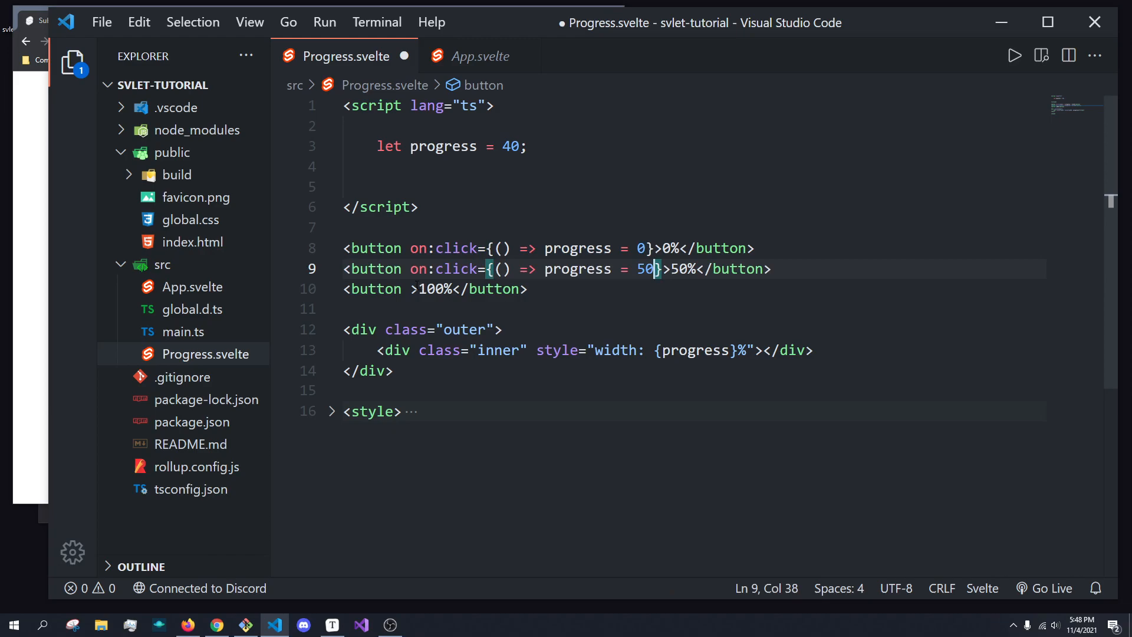
left_click(412, 289)
type("on:click={() => progress = 0}")
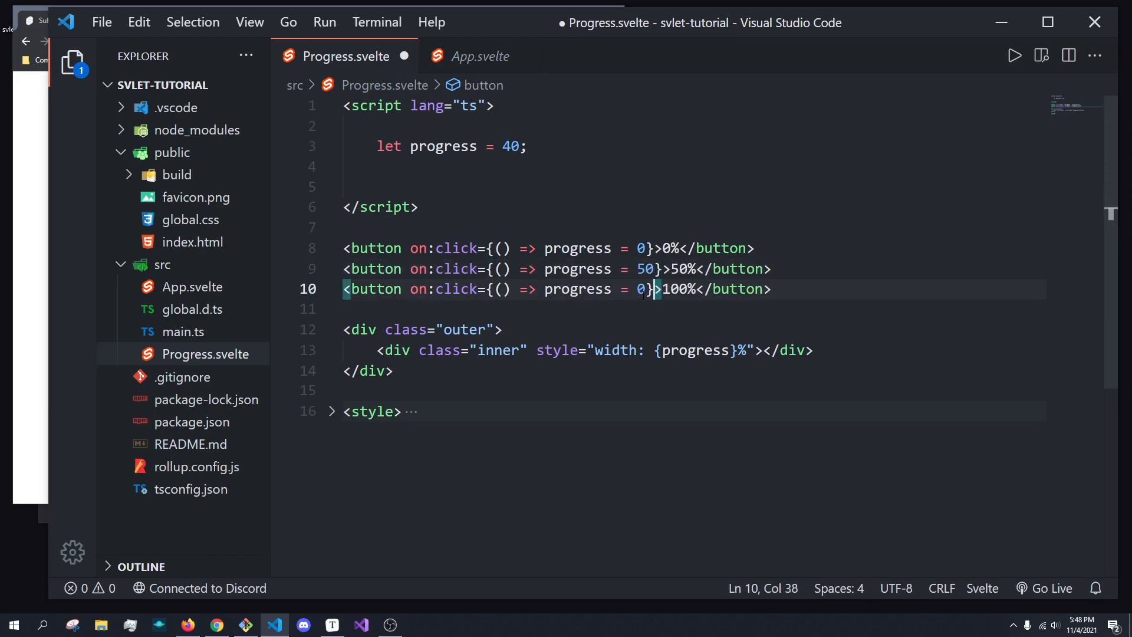
left_click(645, 289)
key("BackSpace")
type("100")
key("ctrl+s")
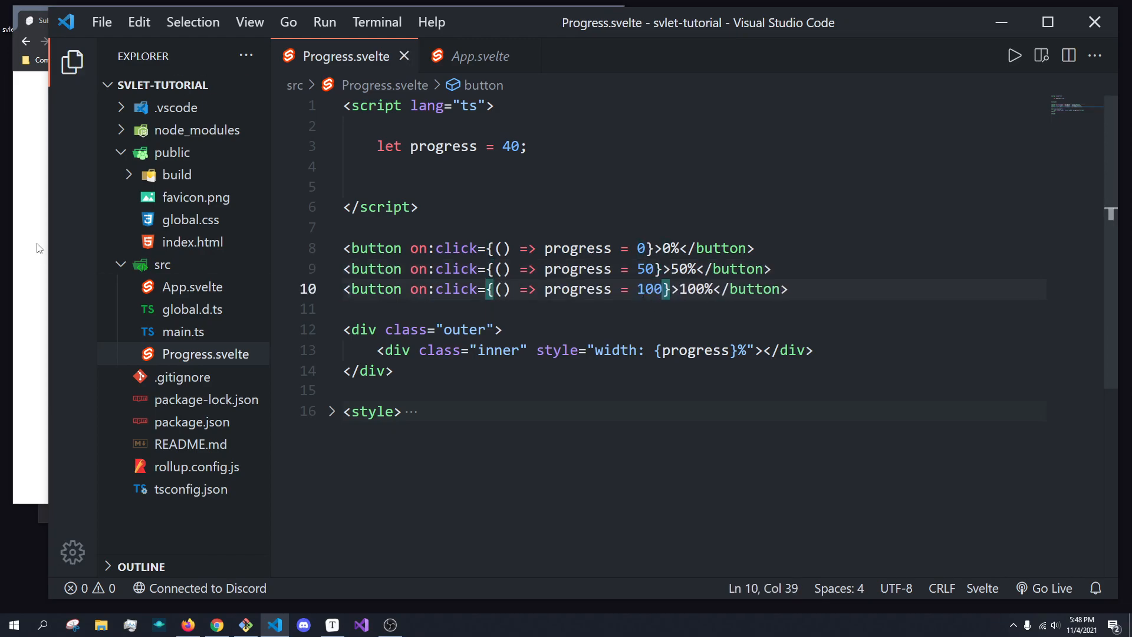
Step: Cycle the localhost:5000 progress bar through 0%, 50% and 100% repeatedly to confirm each state
left_click(39, 248)
left_click(124, 218)
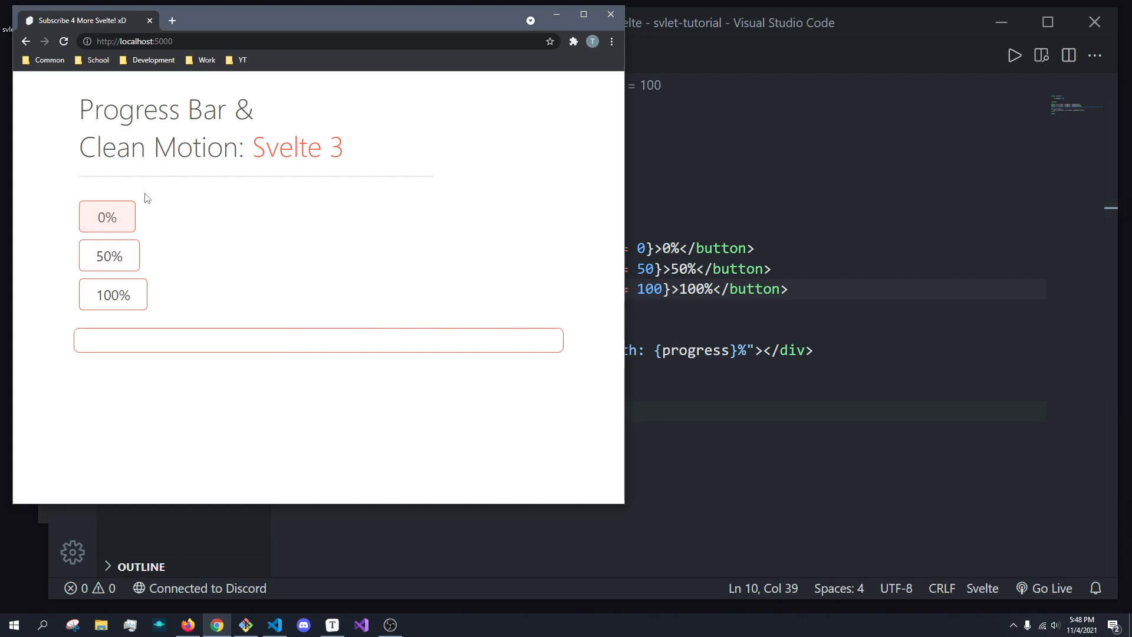
left_click(108, 257)
left_click(110, 296)
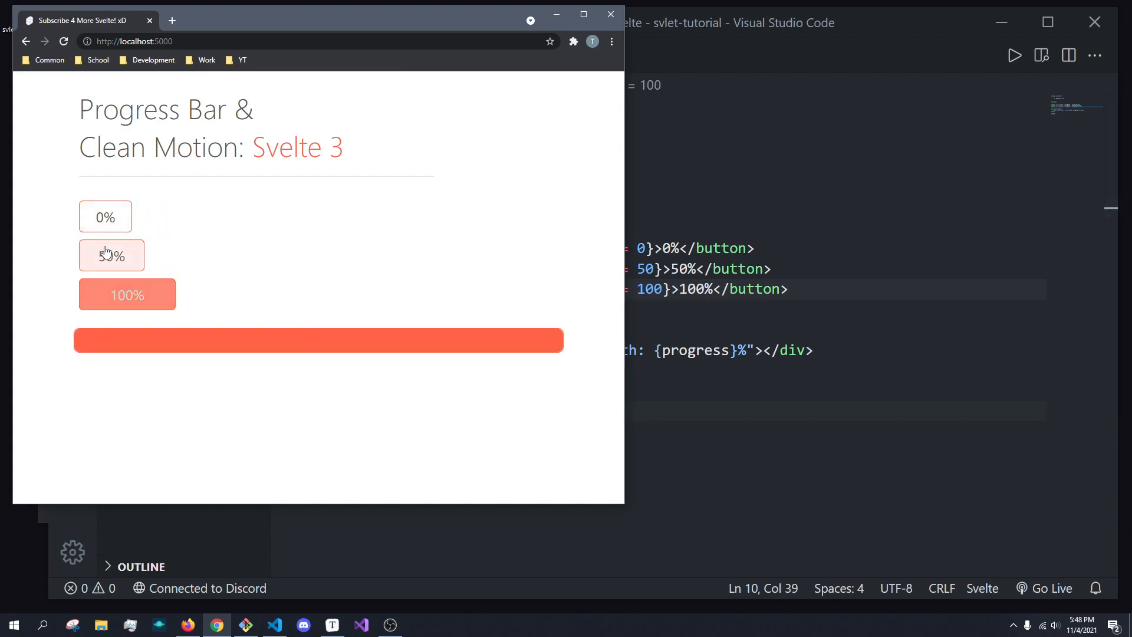
left_click(106, 218)
left_click(109, 257)
left_click(117, 296)
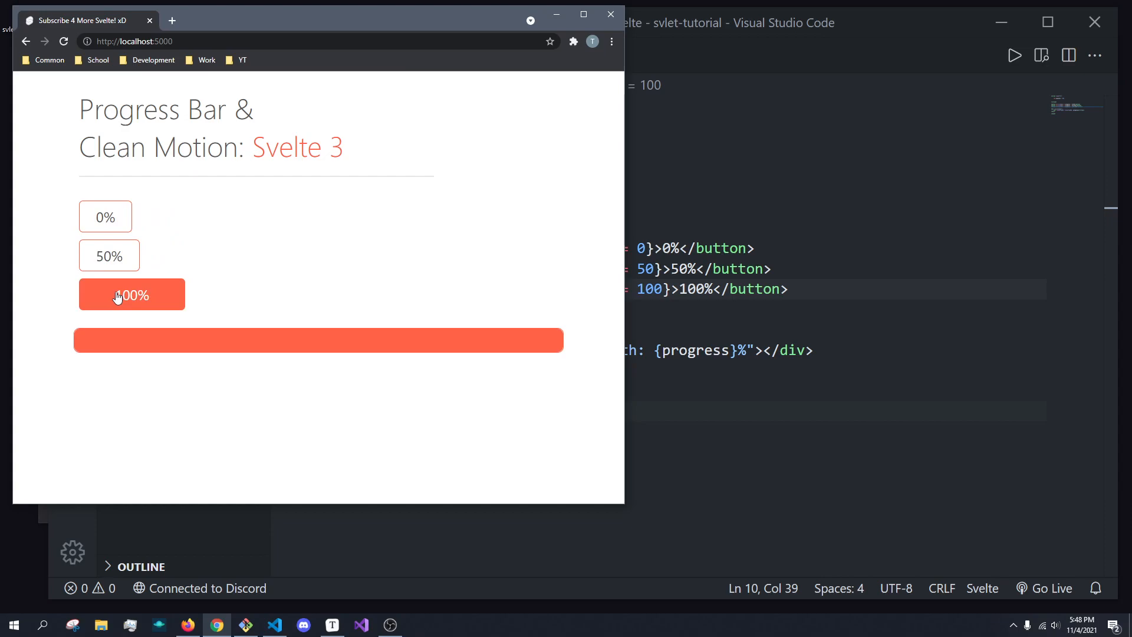
left_click(106, 217)
left_click(108, 257)
left_click(117, 296)
left_click(108, 219)
left_click(113, 295)
left_click(109, 257)
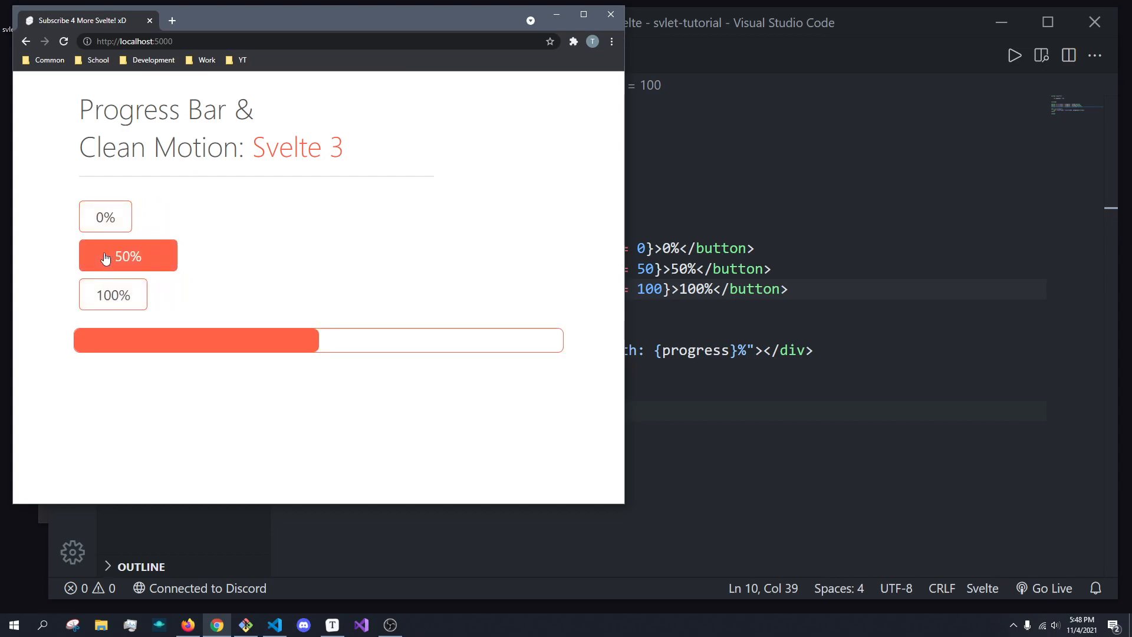
left_click(105, 217)
left_click(109, 257)
left_click(114, 296)
left_click(106, 218)
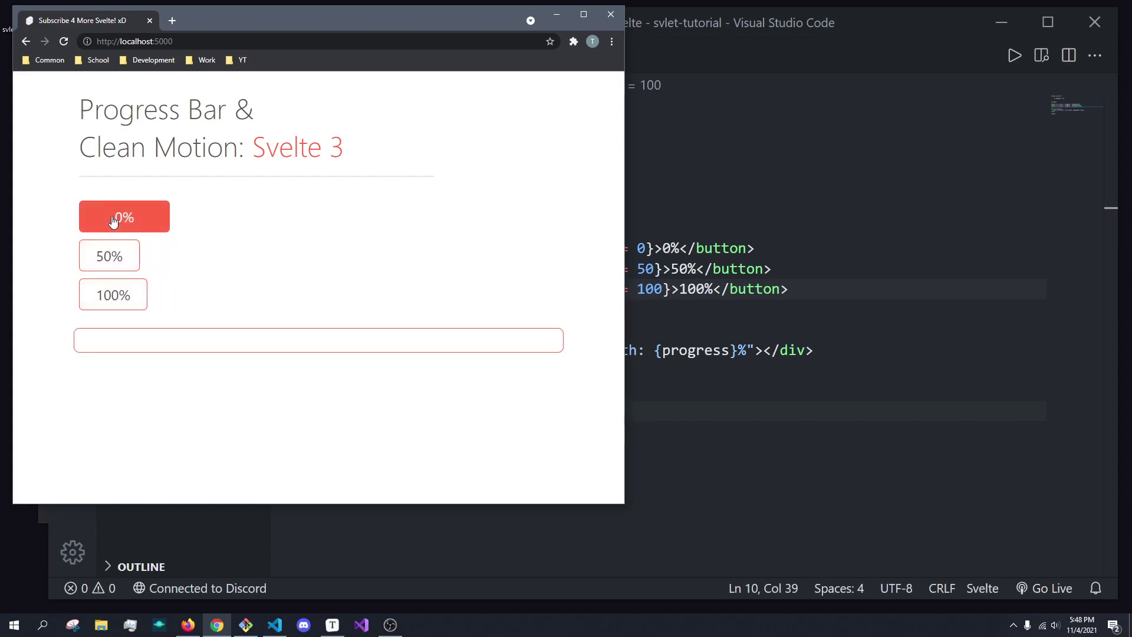
Step: Keep switching between empty, half and full, leaving the bar at 50%
left_click(82, 225)
left_click(84, 229)
left_click(113, 221)
left_click(113, 294)
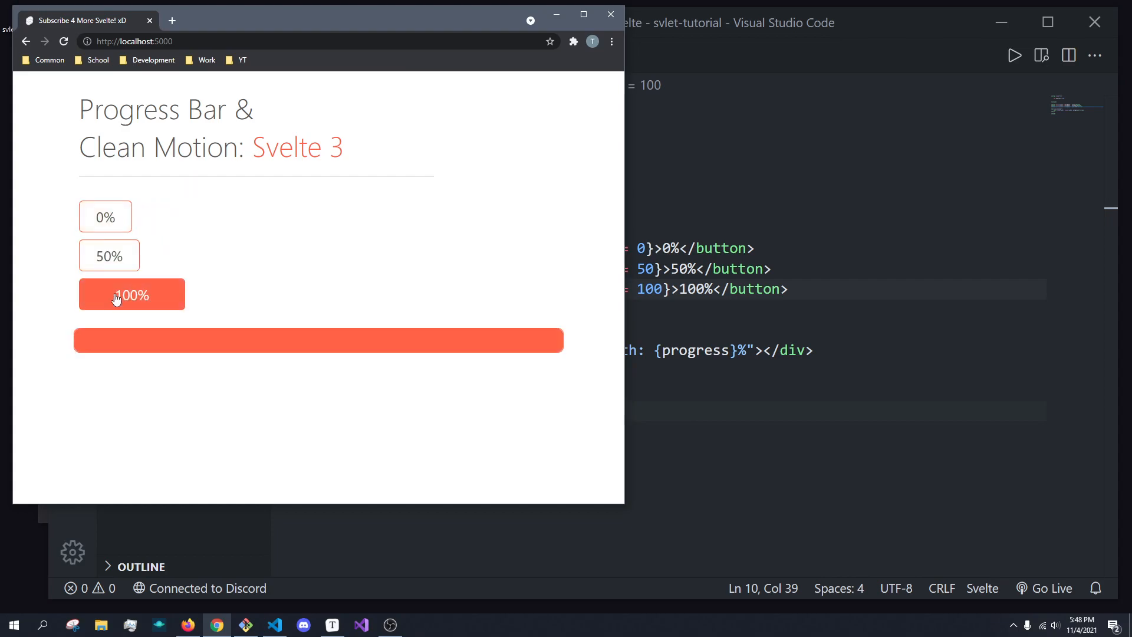
left_click(106, 217)
left_click(109, 256)
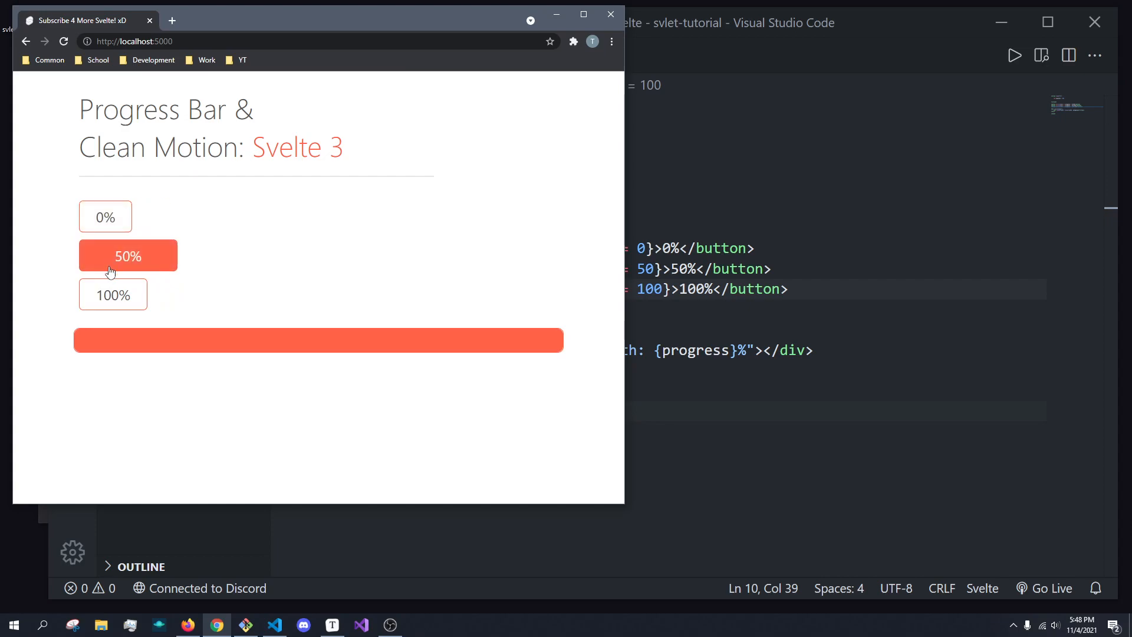
left_click(113, 294)
left_click(105, 217)
left_click(109, 256)
left_click(113, 295)
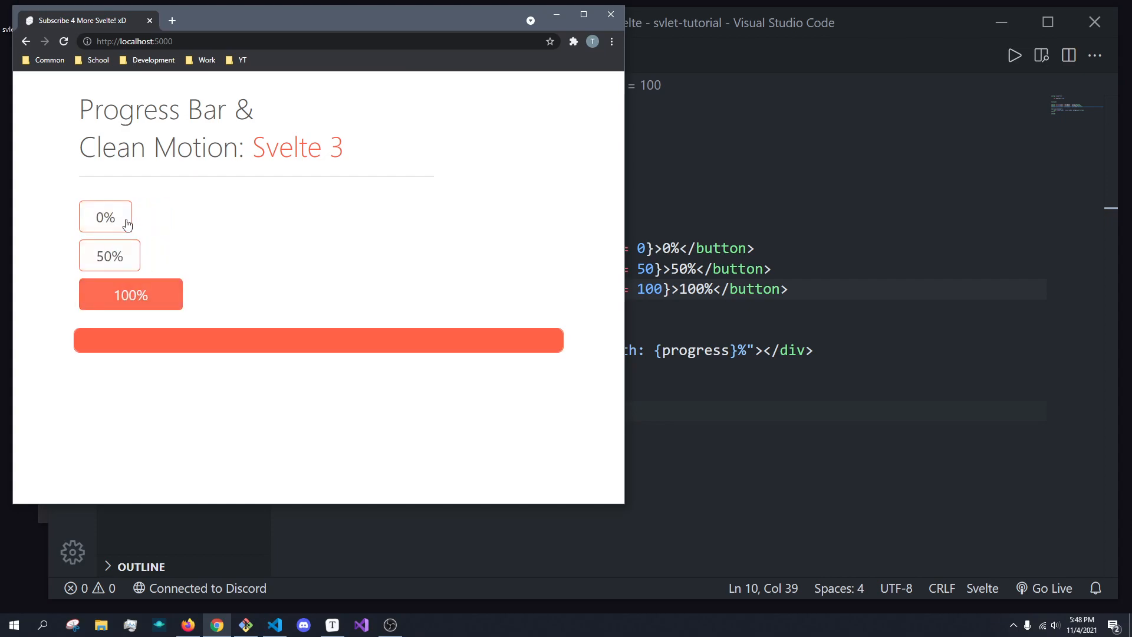
left_click(115, 221)
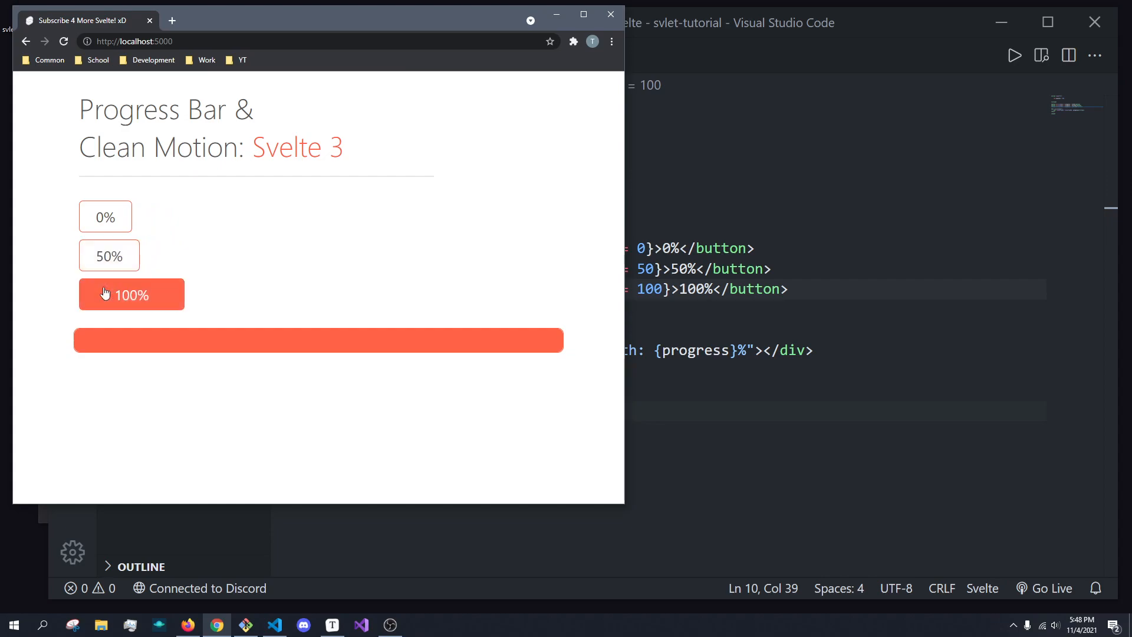
left_click(105, 216)
left_click(113, 256)
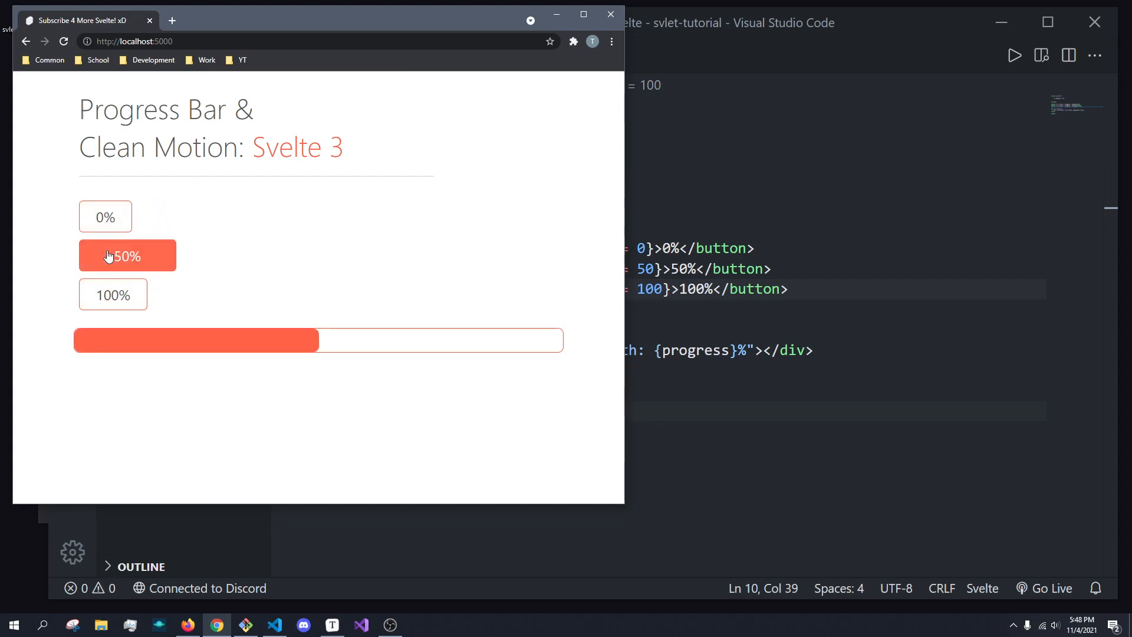
left_click(113, 294)
left_click(109, 256)
left_click(114, 295)
left_click(108, 256)
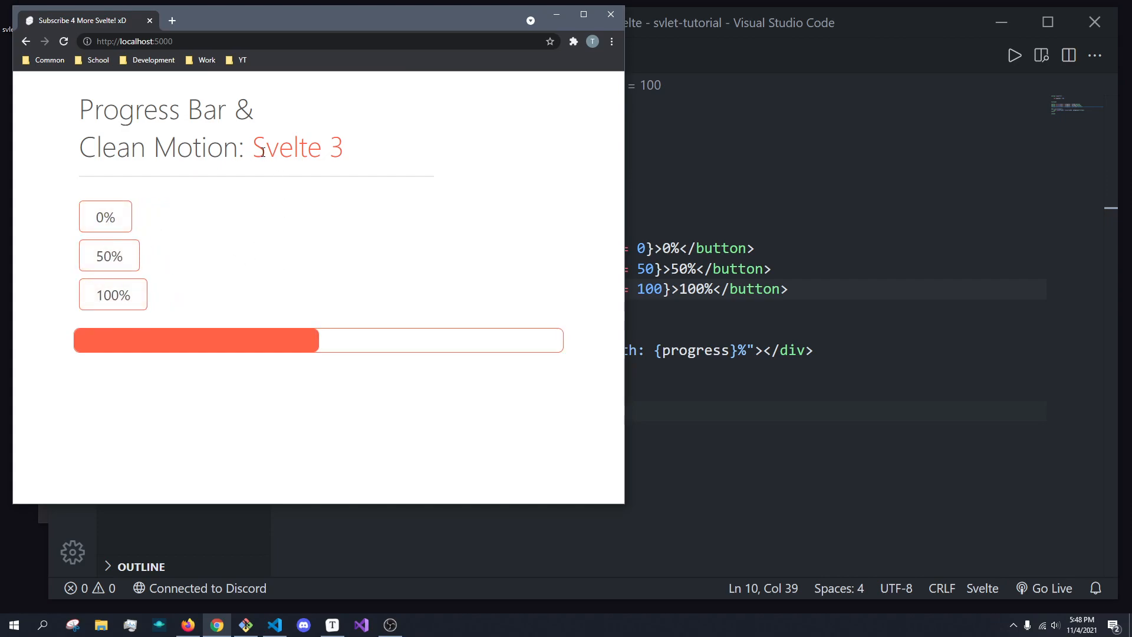
left_click_drag(256, 151, 370, 160)
left_click(370, 160)
Step: Add `import { tweened } from "svelte/motion";` at the top of the Progress.svelte script
left_click(812, 15)
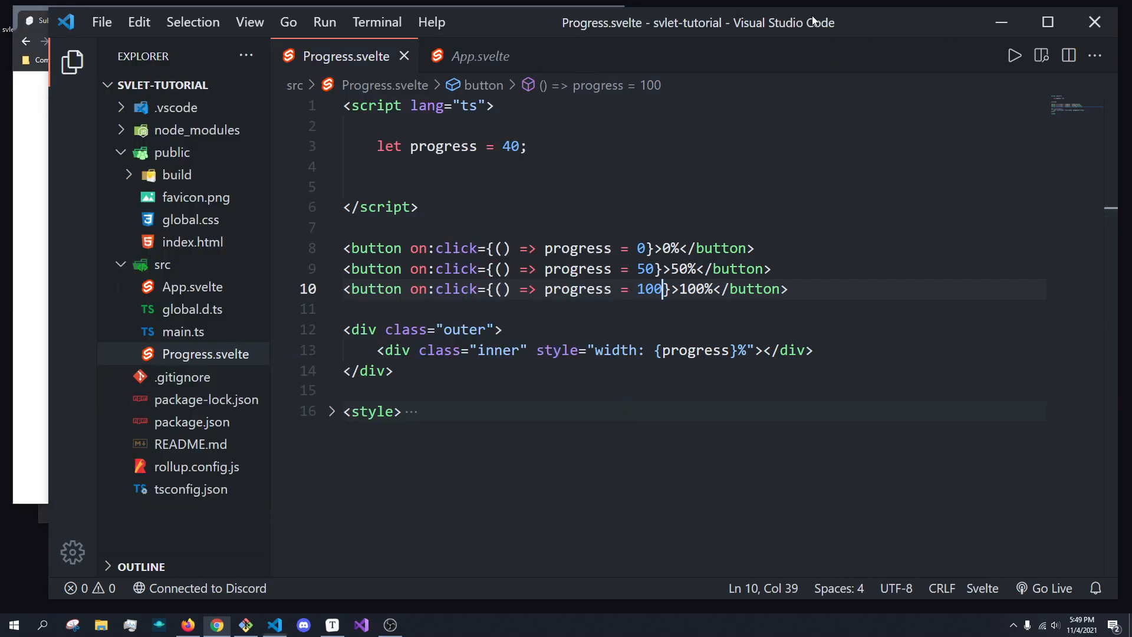
left_click(435, 126)
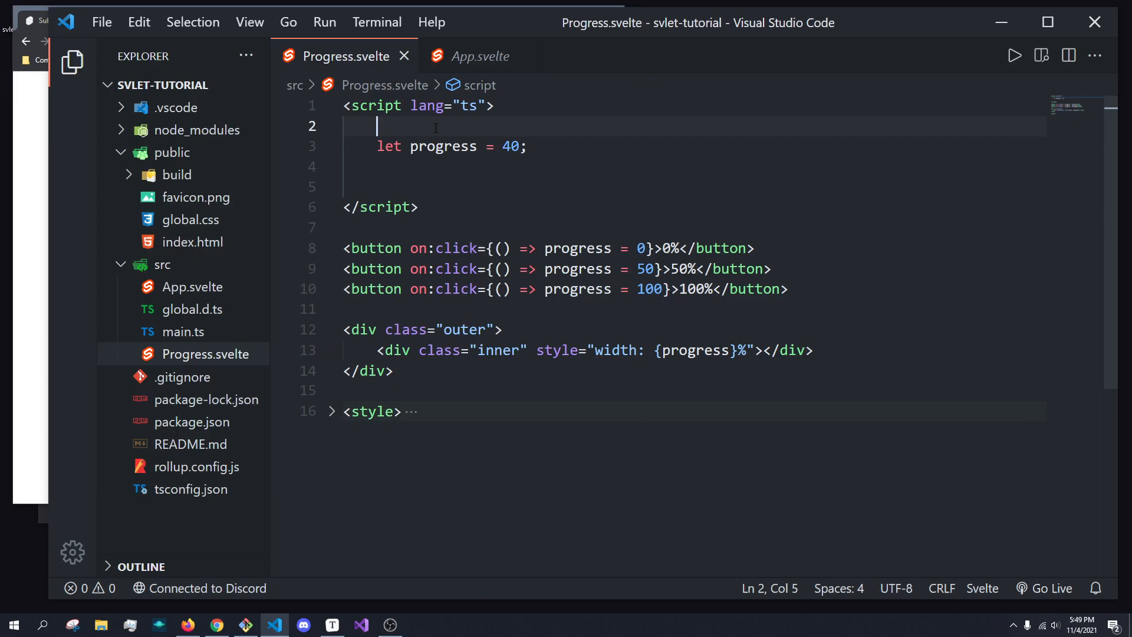
key("Return")
type("import {")
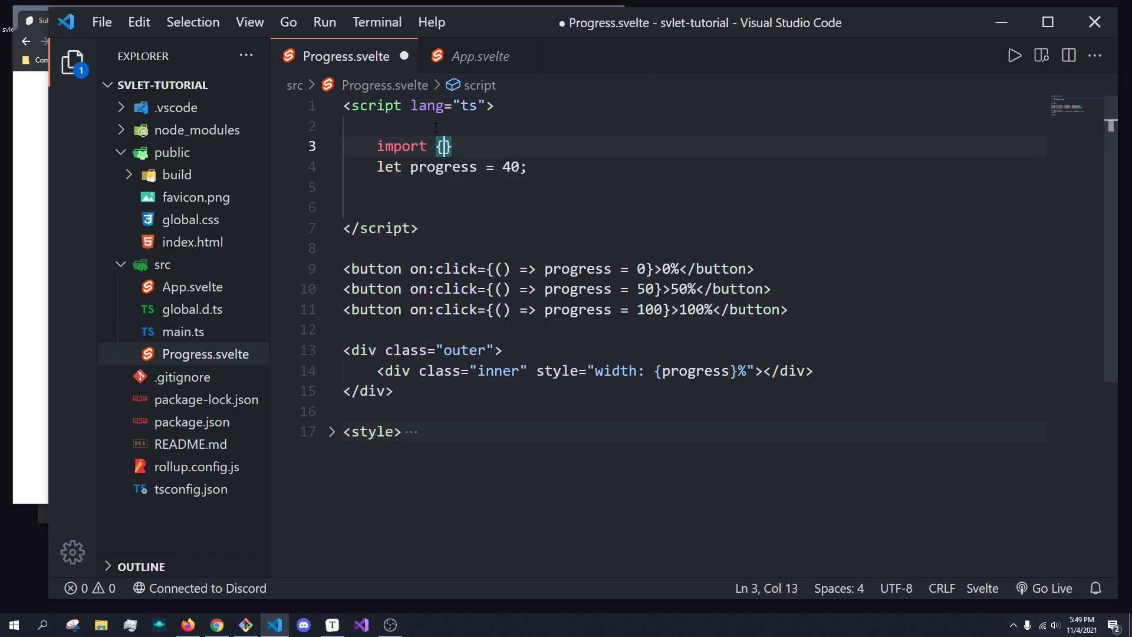
key("Right")
type("from ")
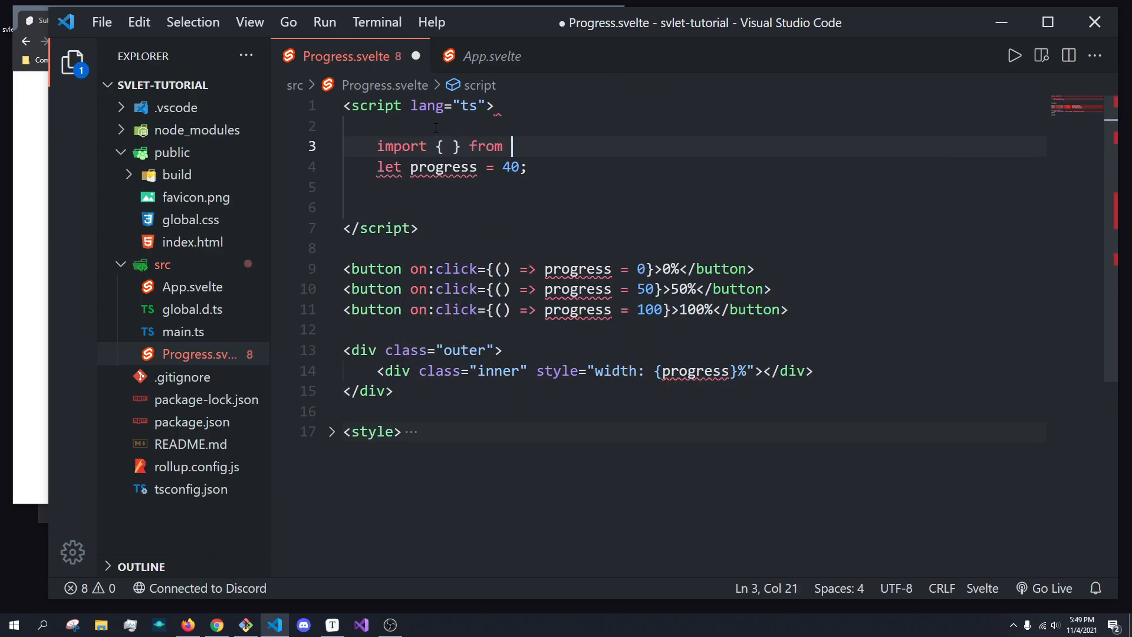
type("\"slve")
key("BackSpace")
key("BackSpace")
key("BackSpace")
type("vel")
type("te")
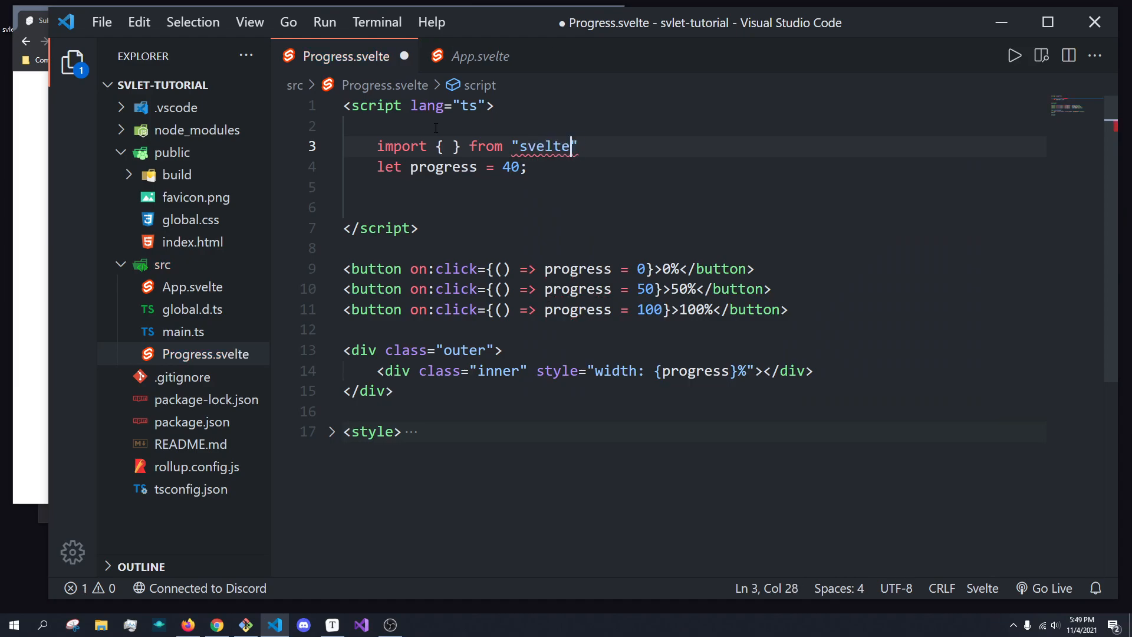
type("/motion")
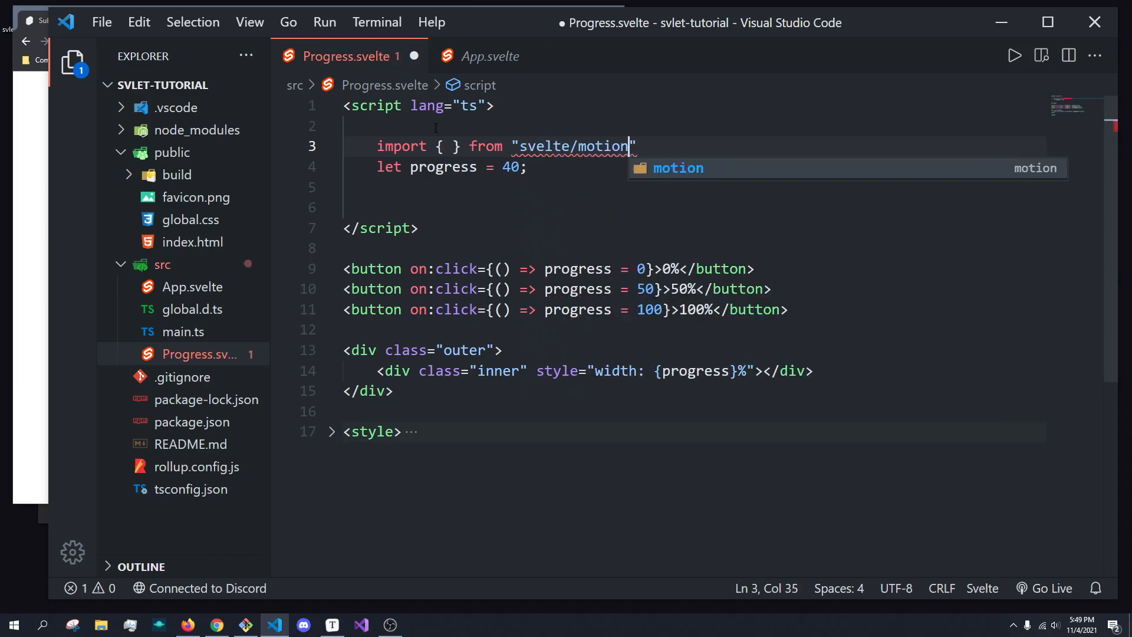
left_click(447, 145)
type("tw")
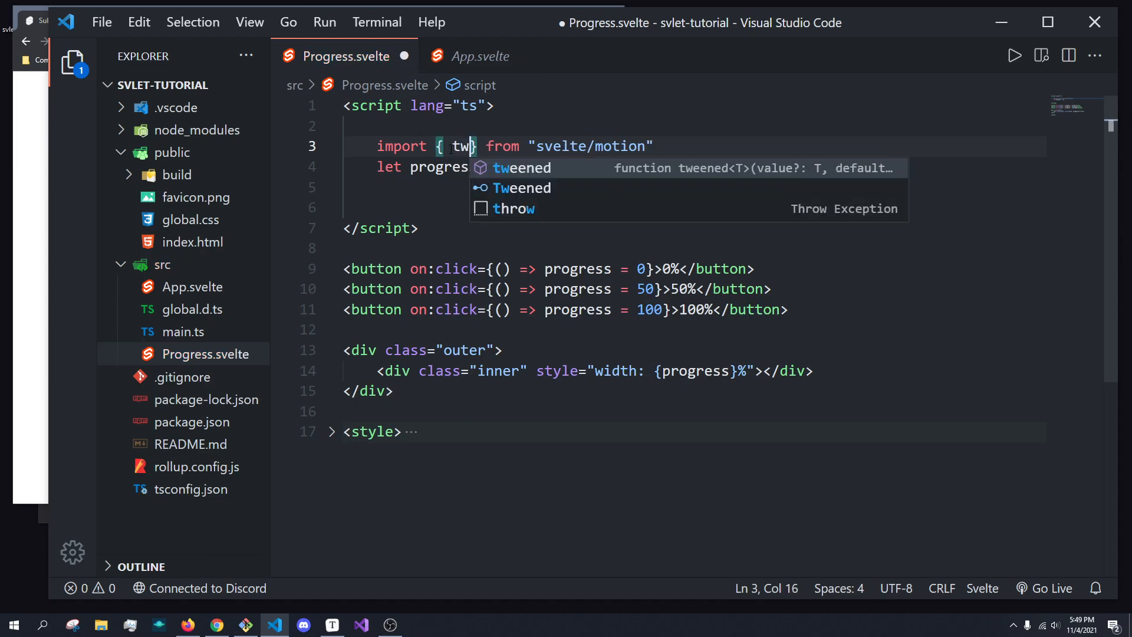
key("Tab")
left_click(722, 146)
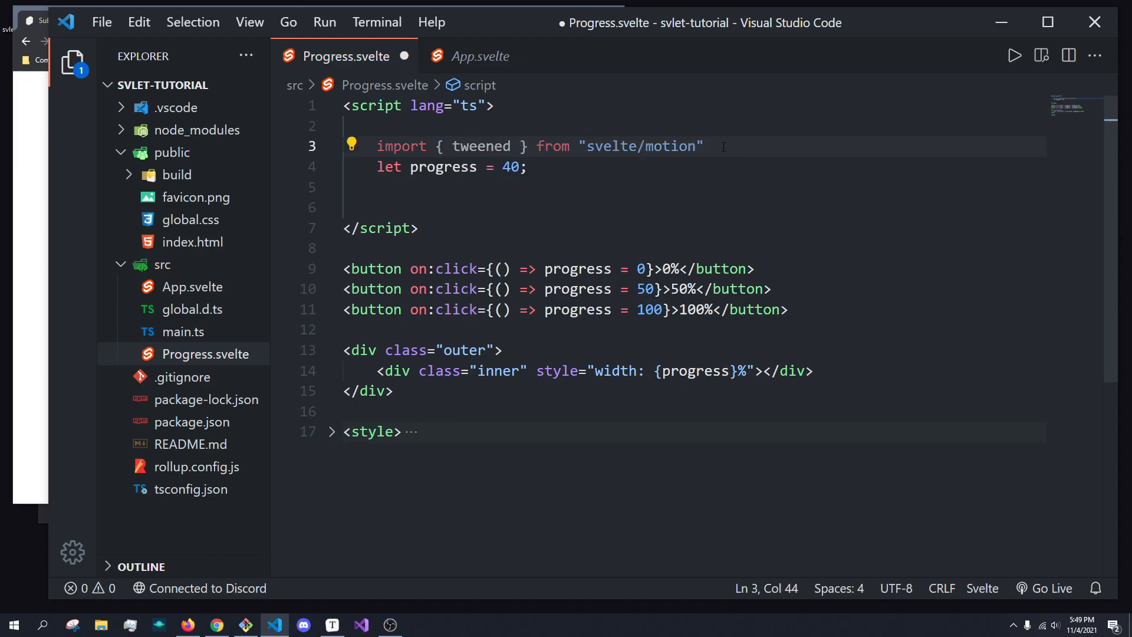
type(";")
Step: Add `import { cubicOut } from "svelte/easing";` and remove the blank line under <script>
key("Return")
type("im")
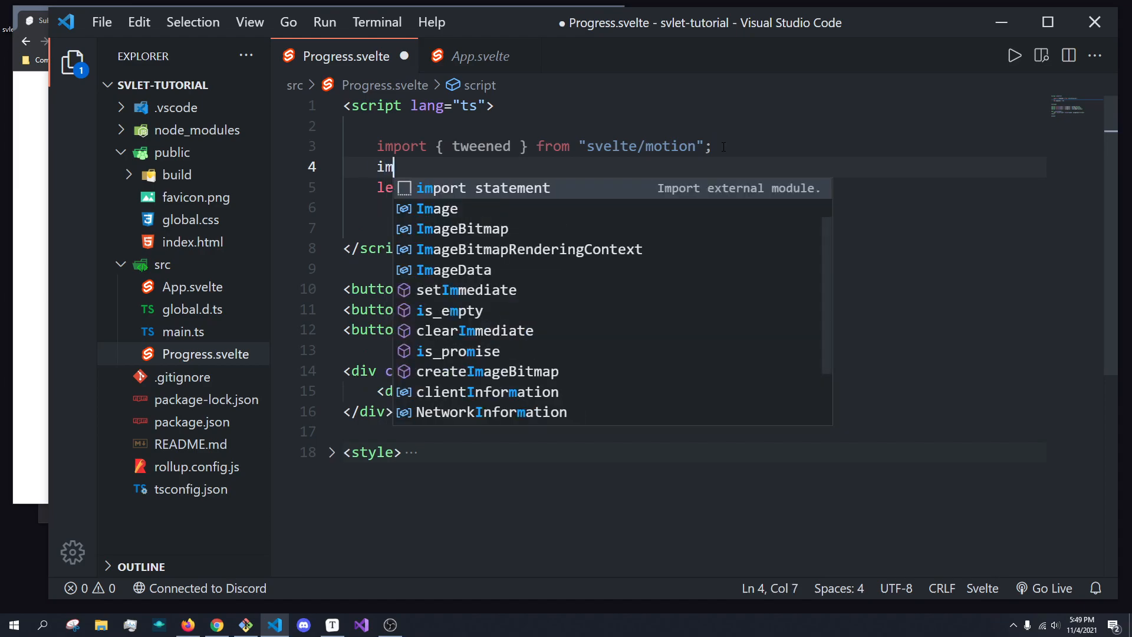
type("port { cube")
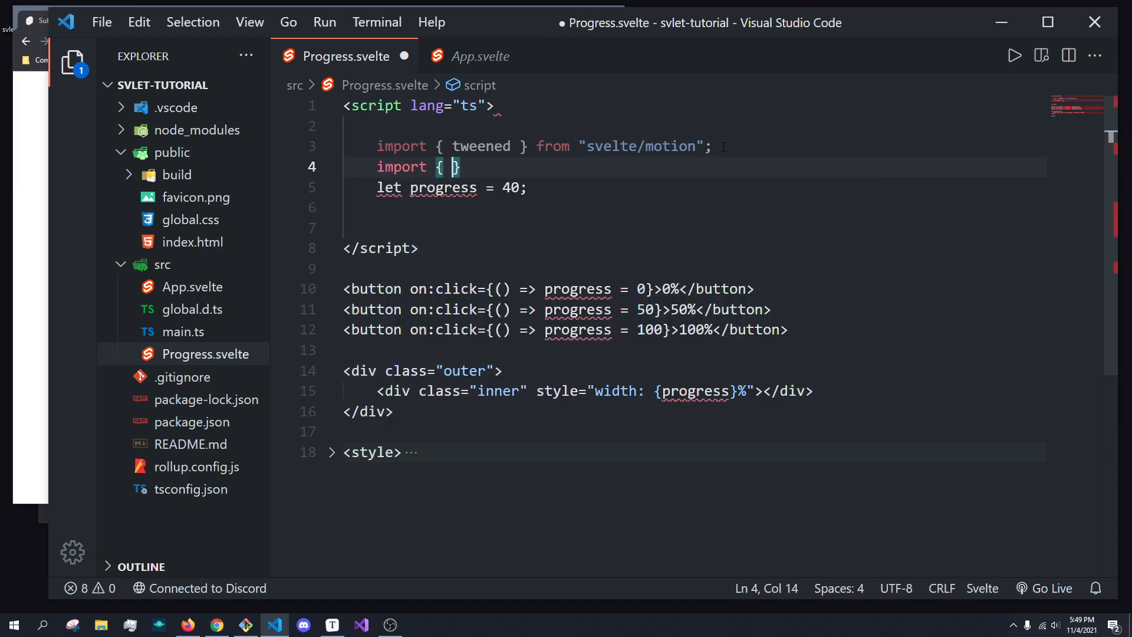
key("BackSpace")
type("n")
key("BackSpace")
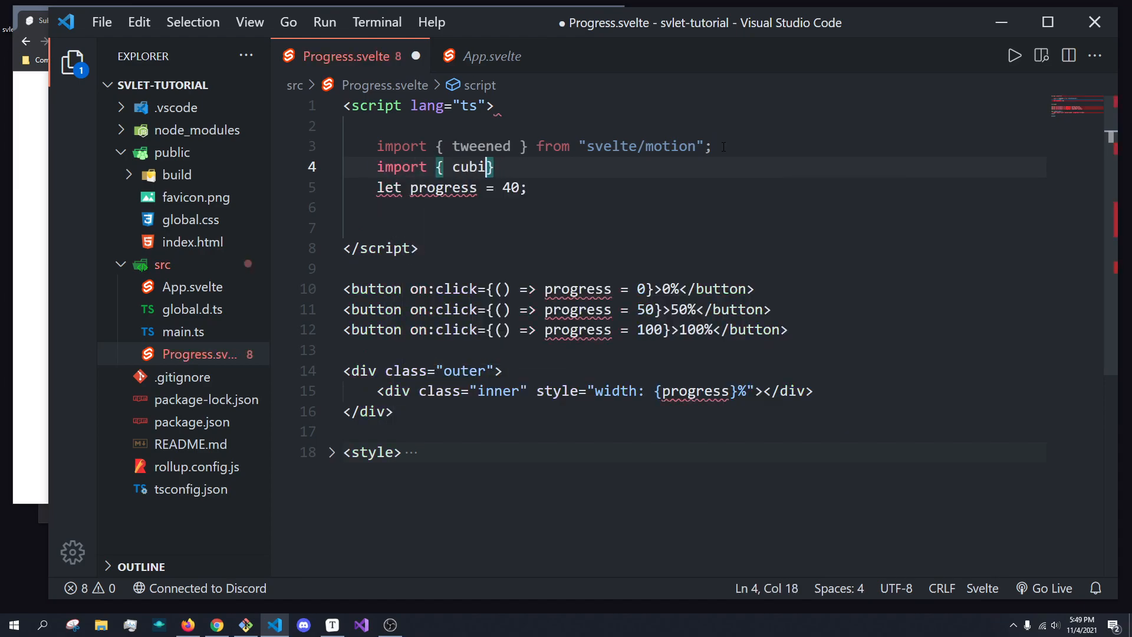
type("icOut")
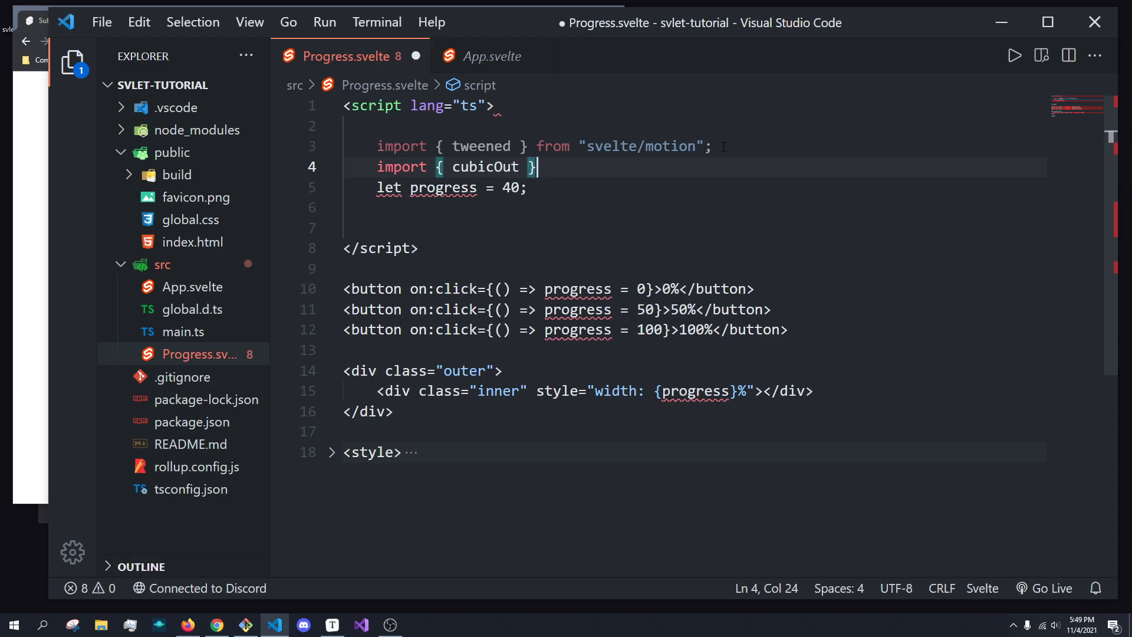
key("Right")
type("from ")
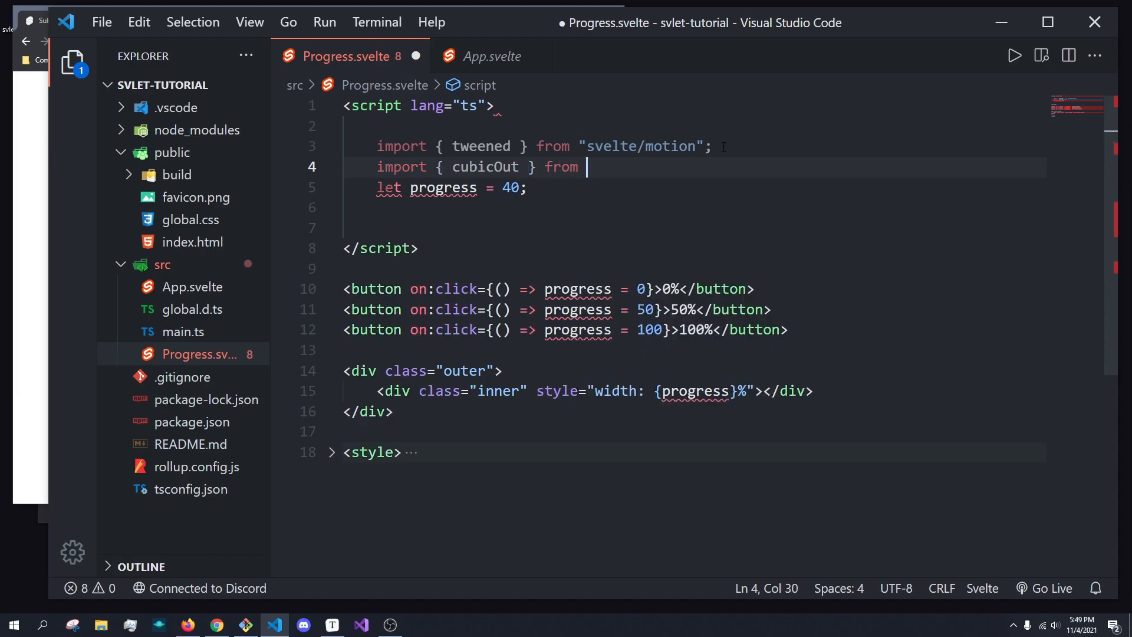
type("\"sve")
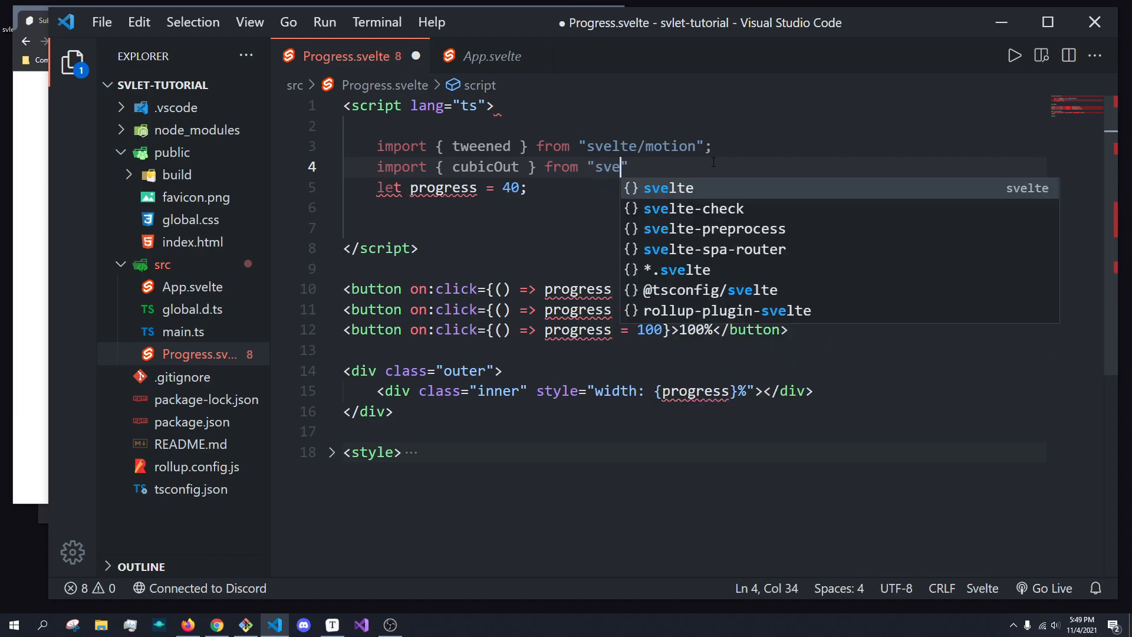
type("lte/eas")
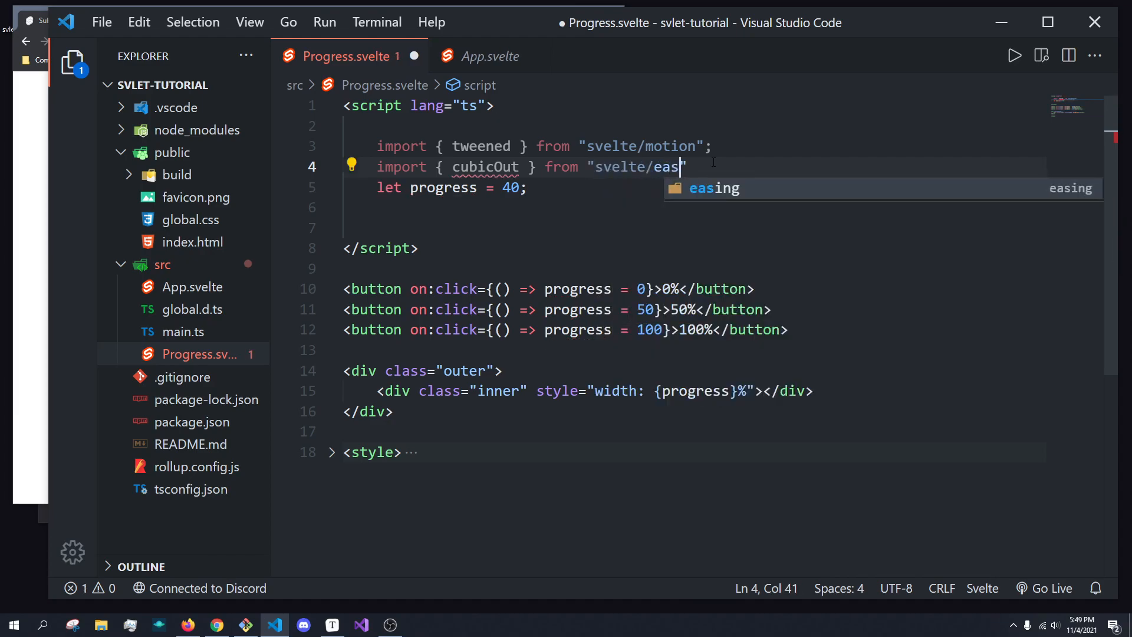
key("Tab")
key("End")
type(";")
key("Return")
key("Up")
key("Up")
key("Up")
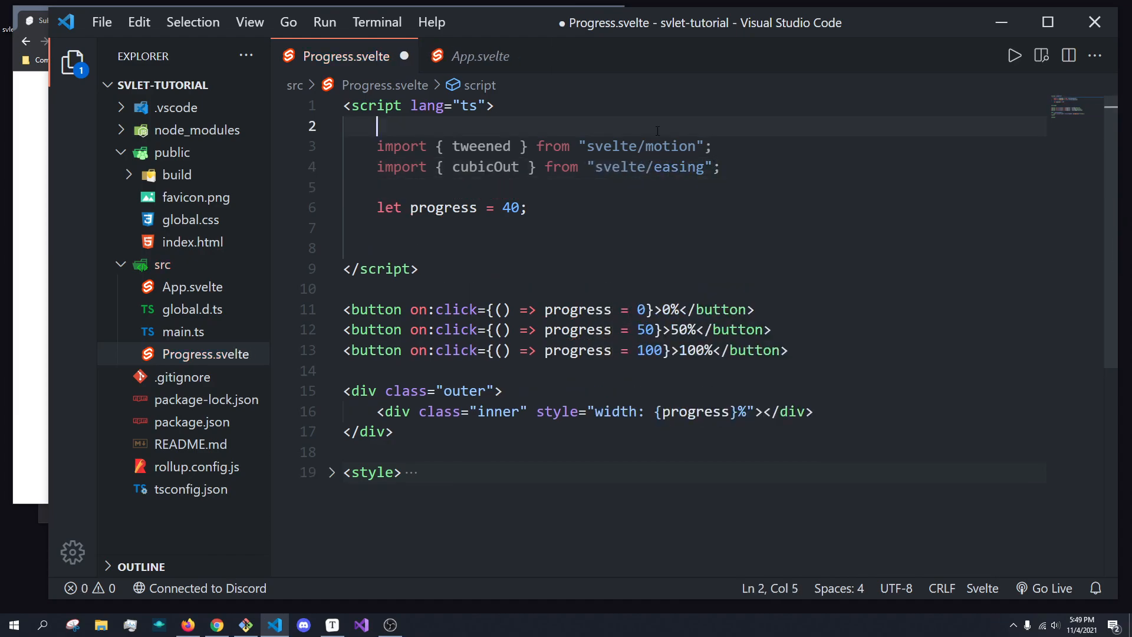
key("ctrl+BackSpace")
key("BackSpace")
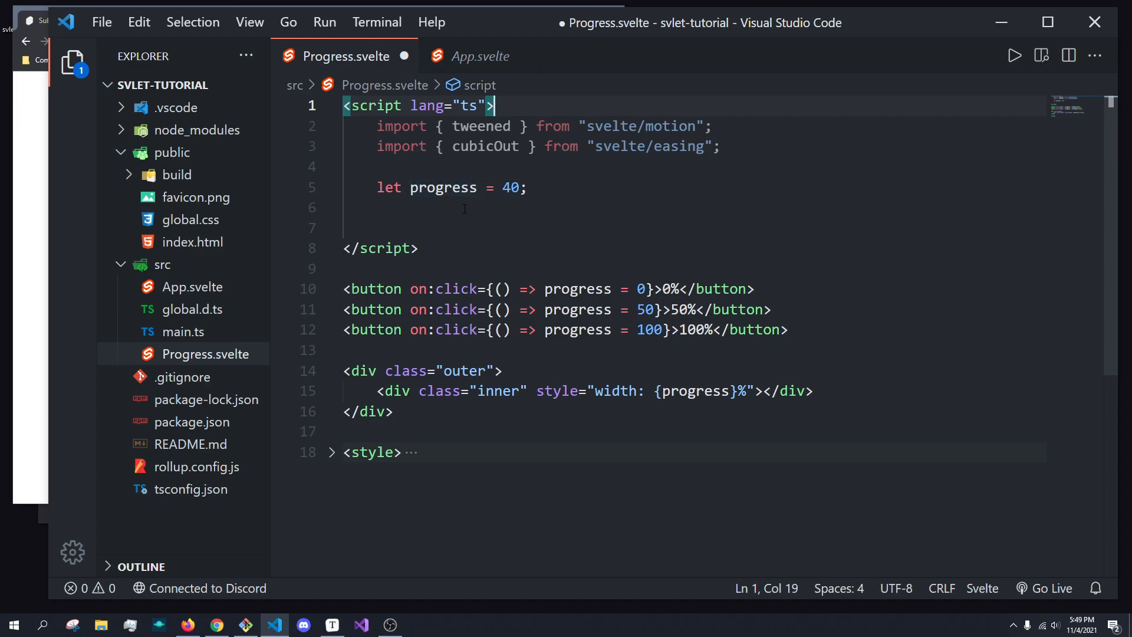
Step: Replace `let progress = 40;` with a const declared as tweened(0)
left_click_drag(528, 188, 504, 187)
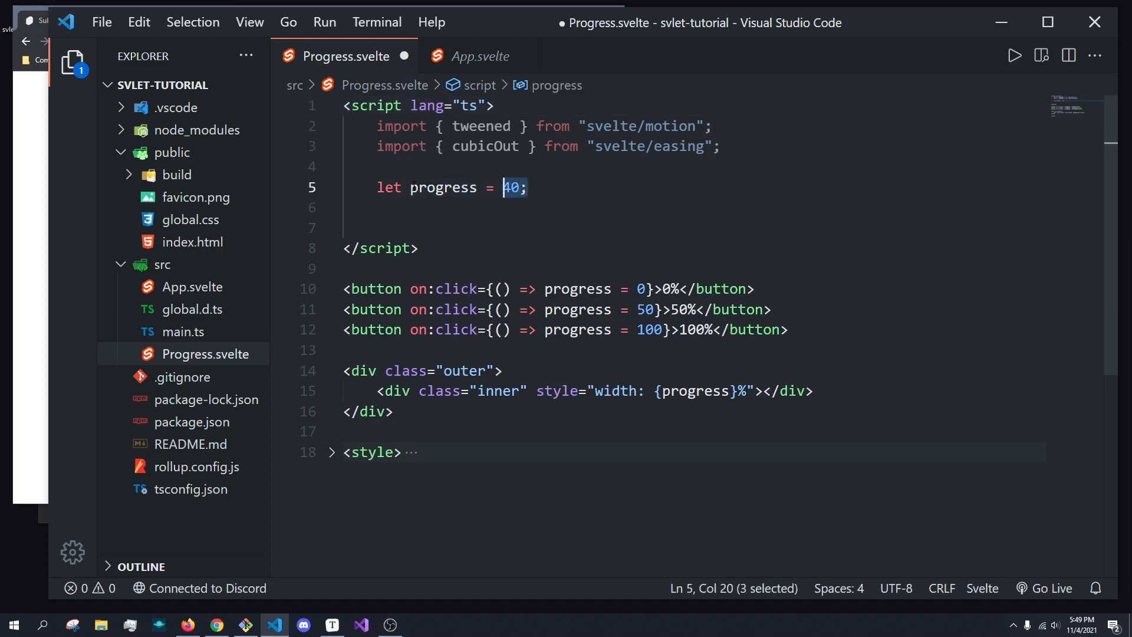
double_click(389, 187)
type("const")
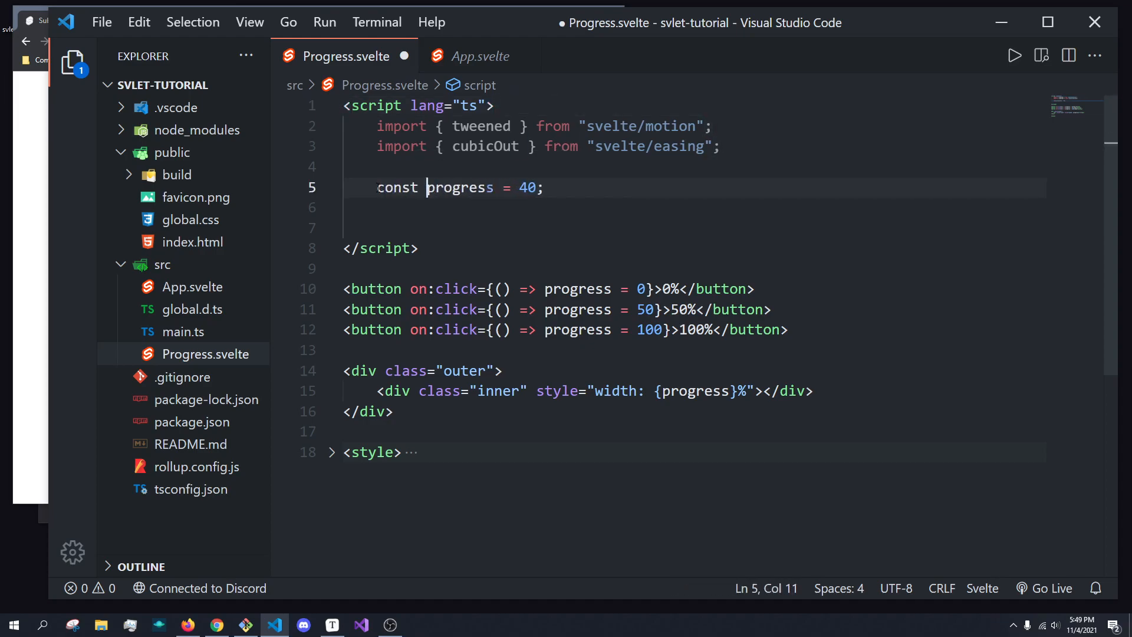
key("shift+ctrl+Left")
key("shift+Left")
key("shift+Left")
key("shift+Left")
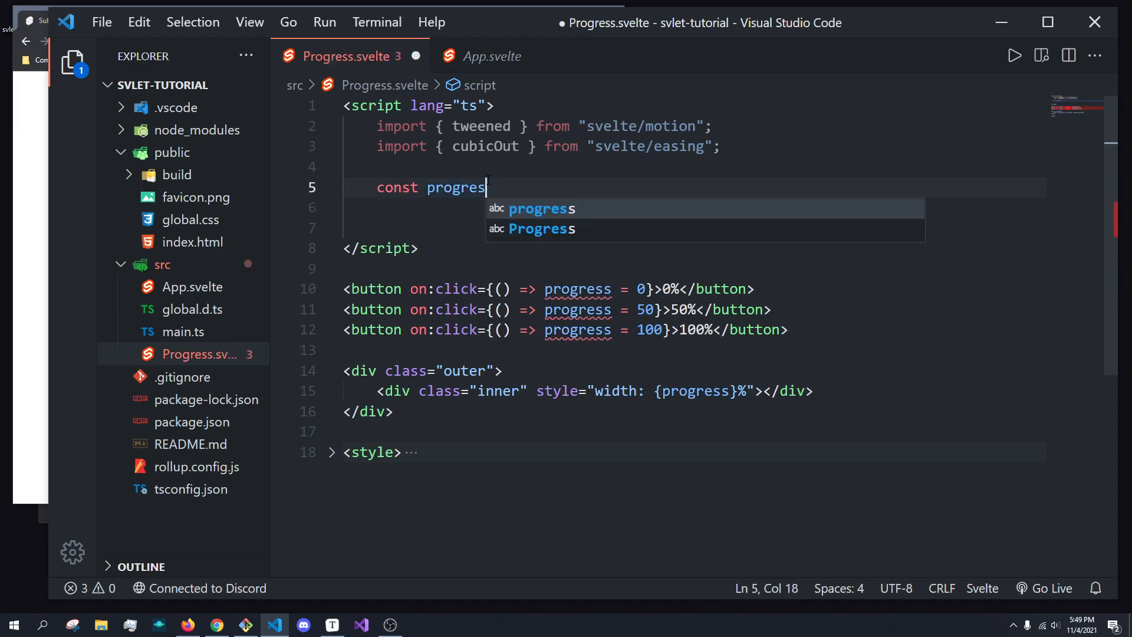
type(" = ")
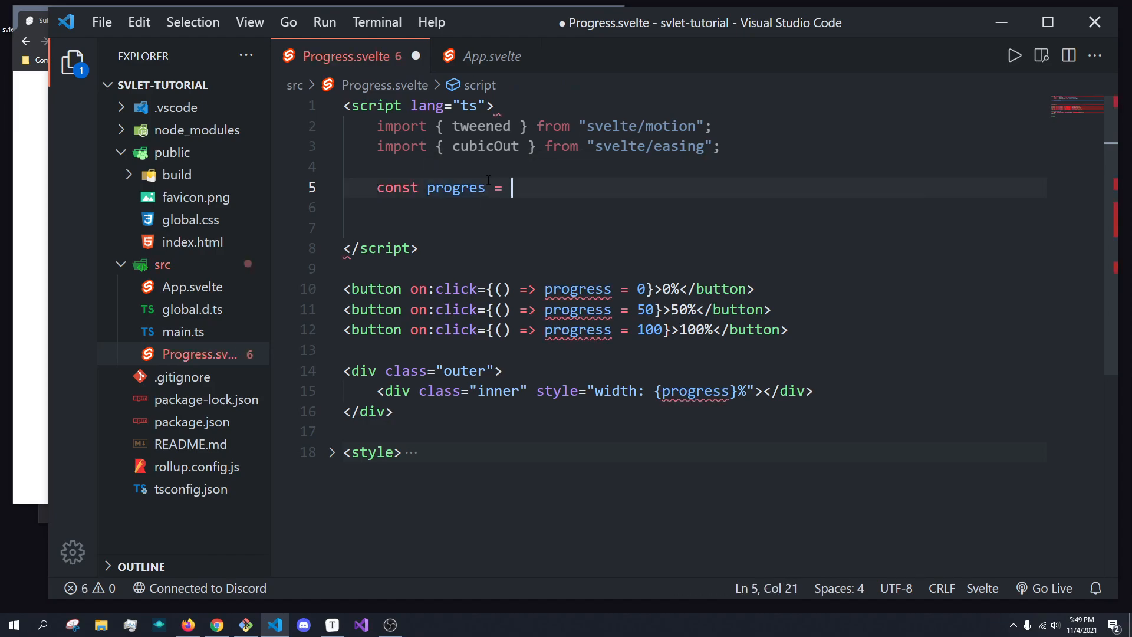
type("wri")
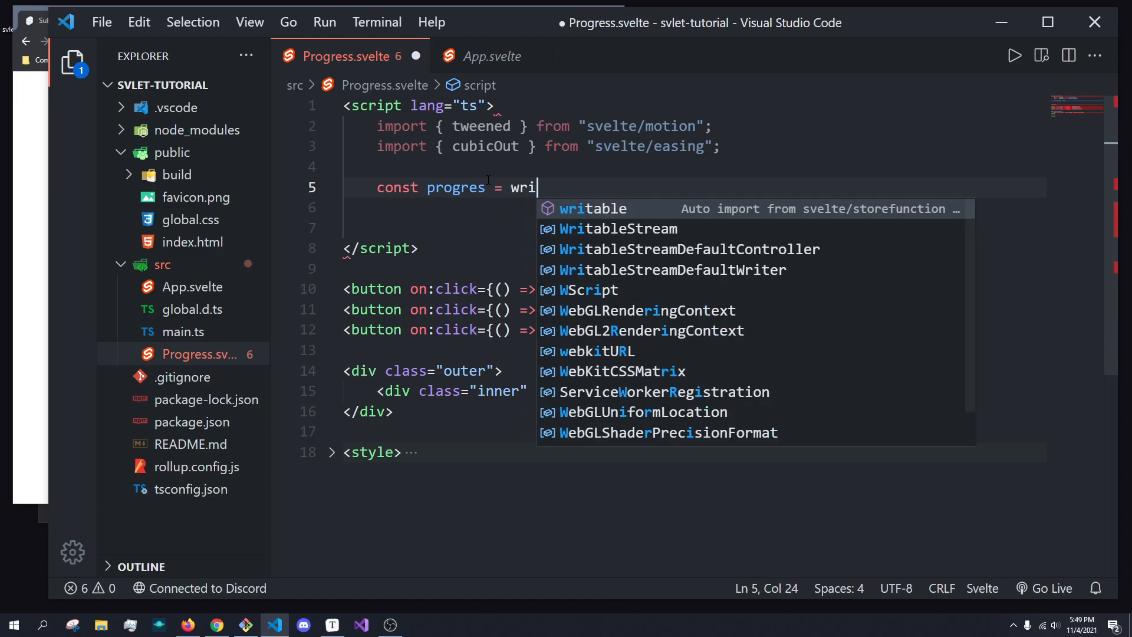
key("BackSpace")
key("BackSpace")
key("BackSpace")
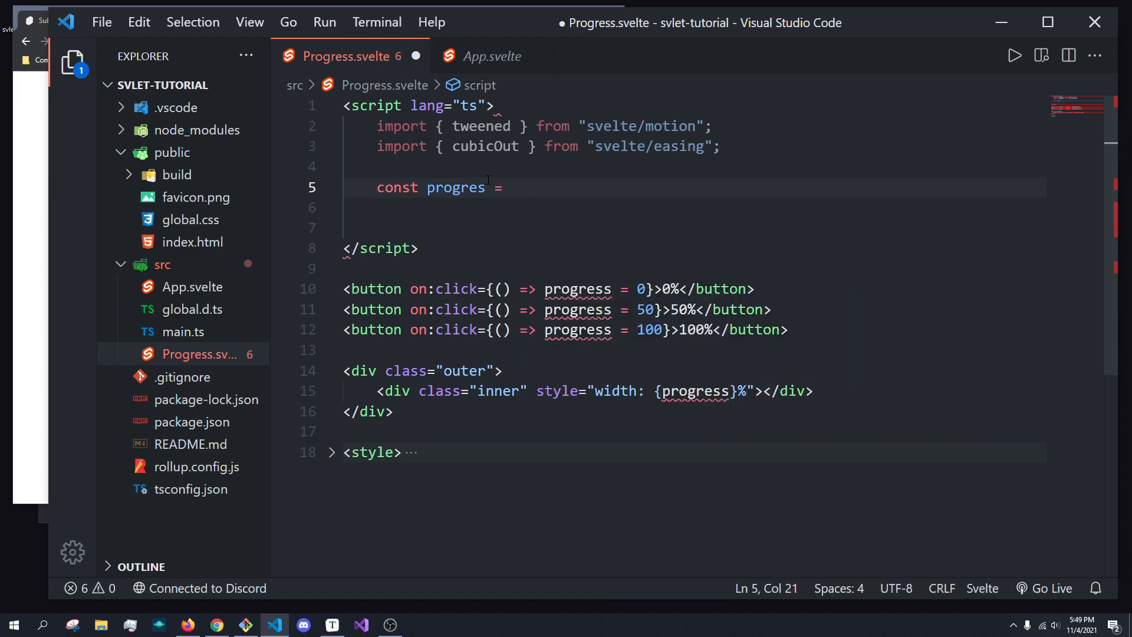
type("tw")
key("Tab")
type("(")
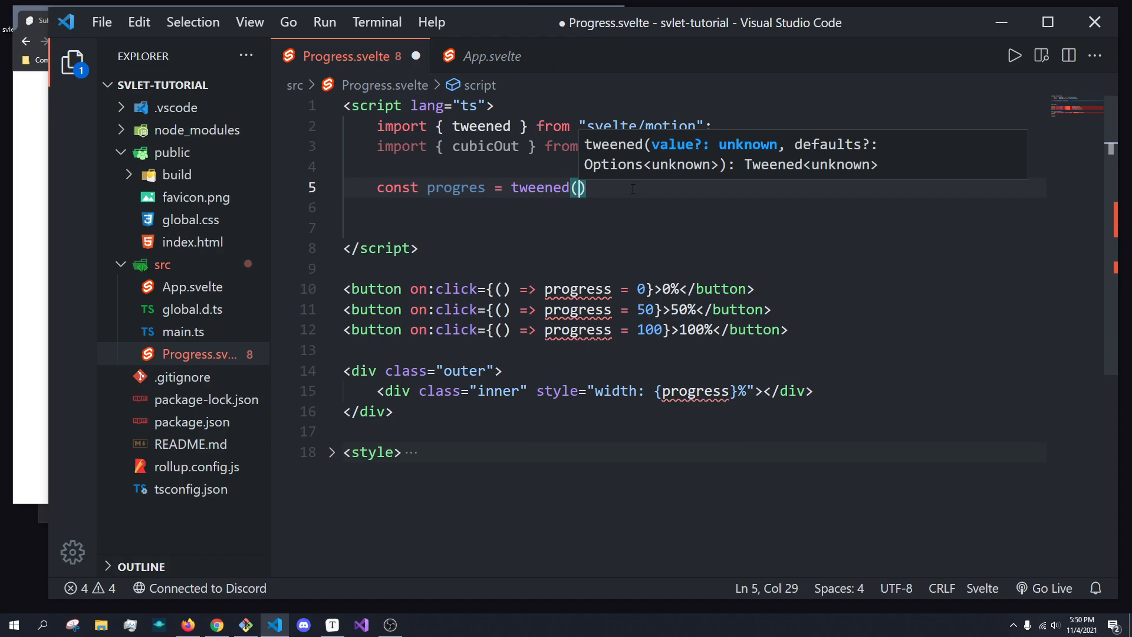
type("0, ")
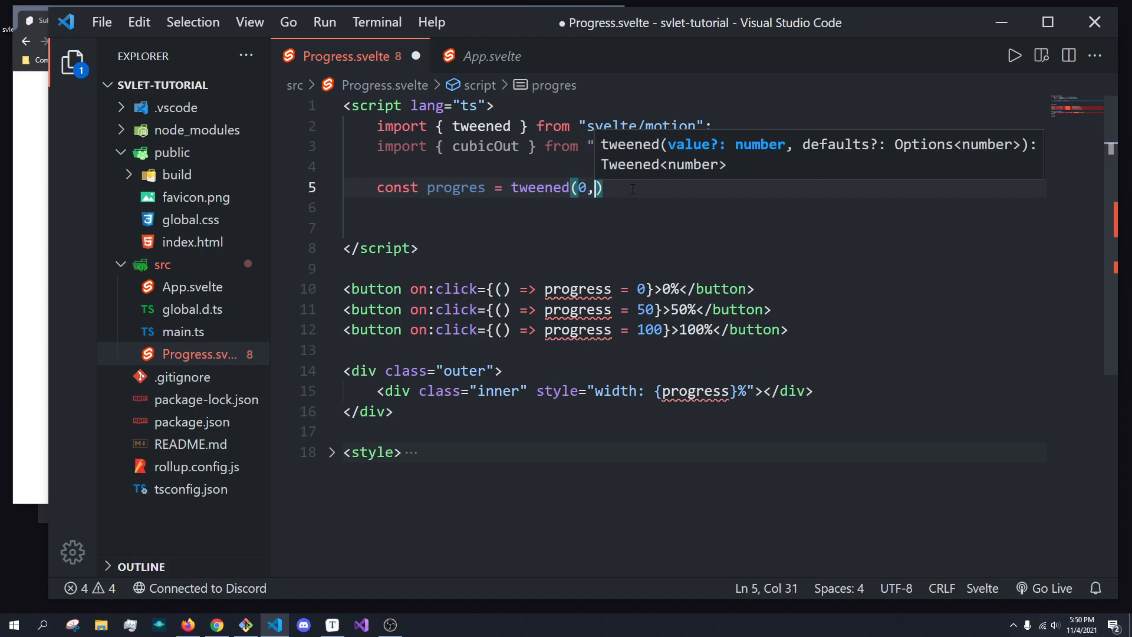
type("{")
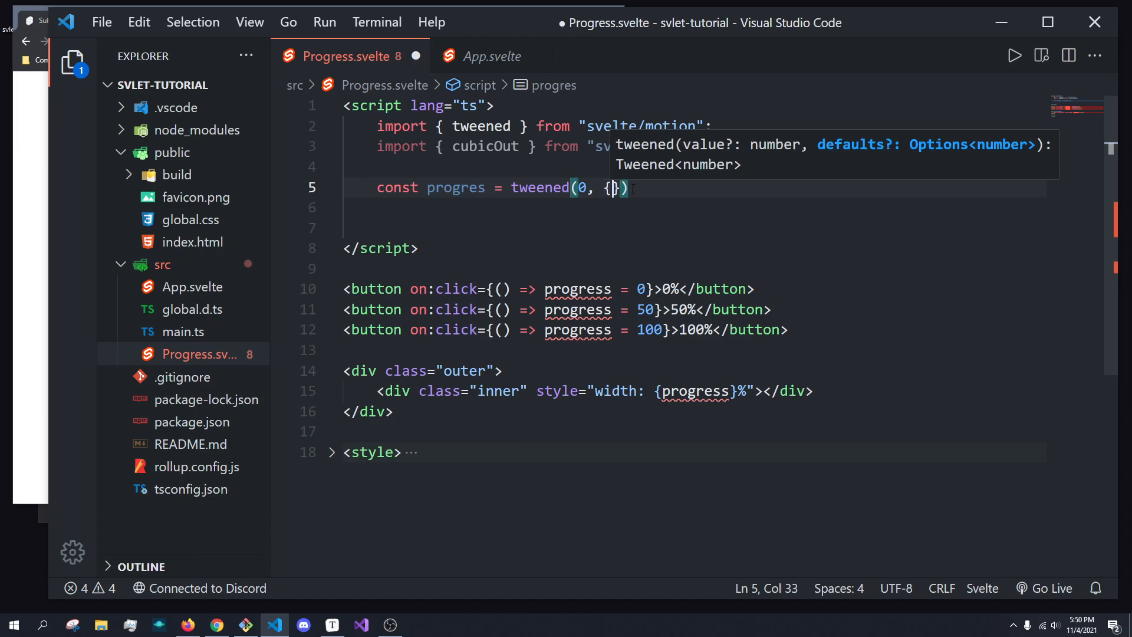
Step: Give the tweened store an options object with duration: 2000
key("Return")
key("Down")
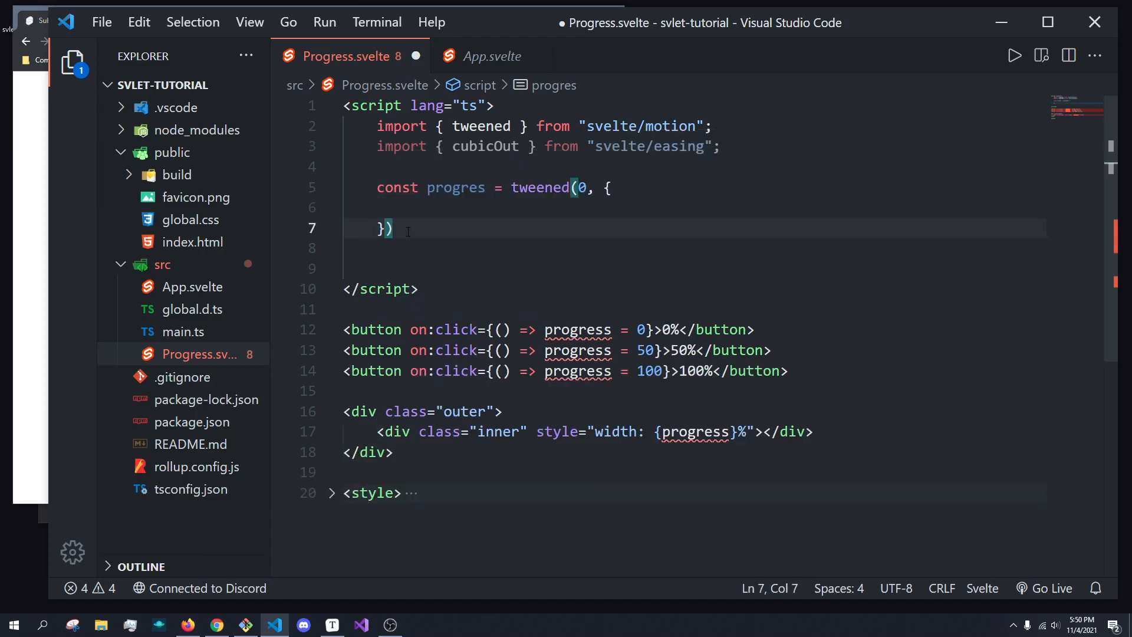
type(";")
left_click(526, 206)
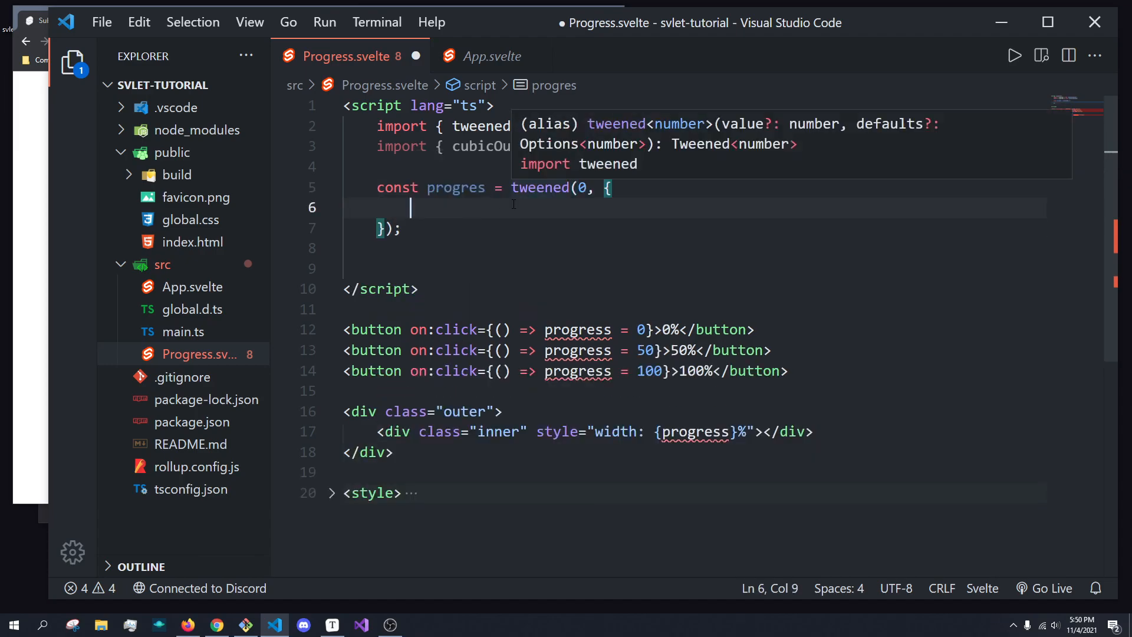
type("duration")
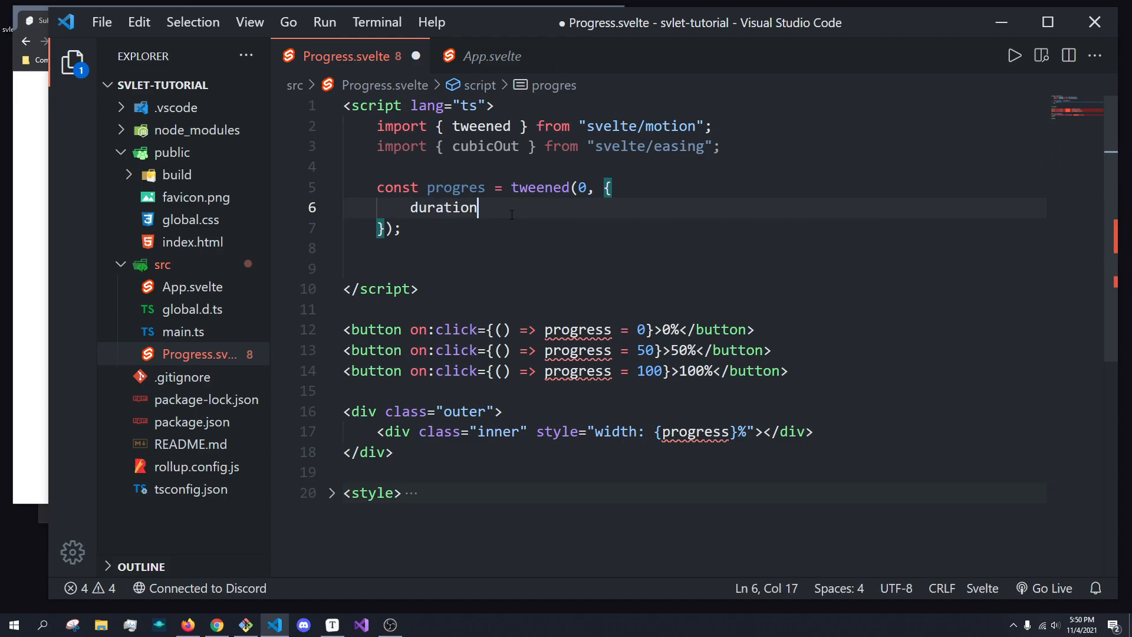
type(": ")
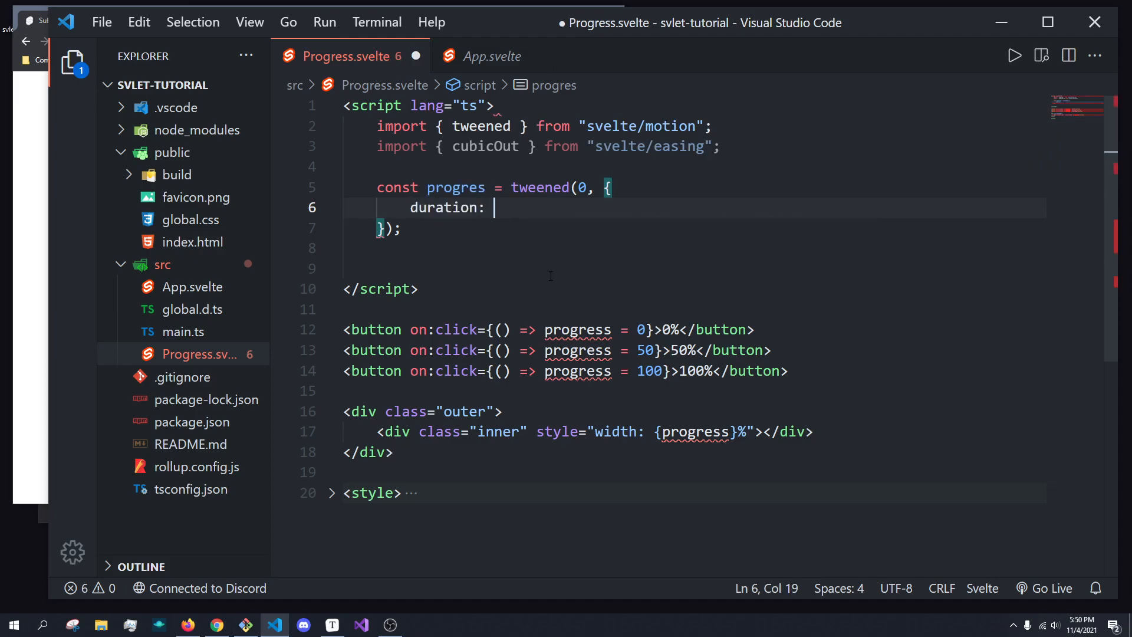
type("2000,")
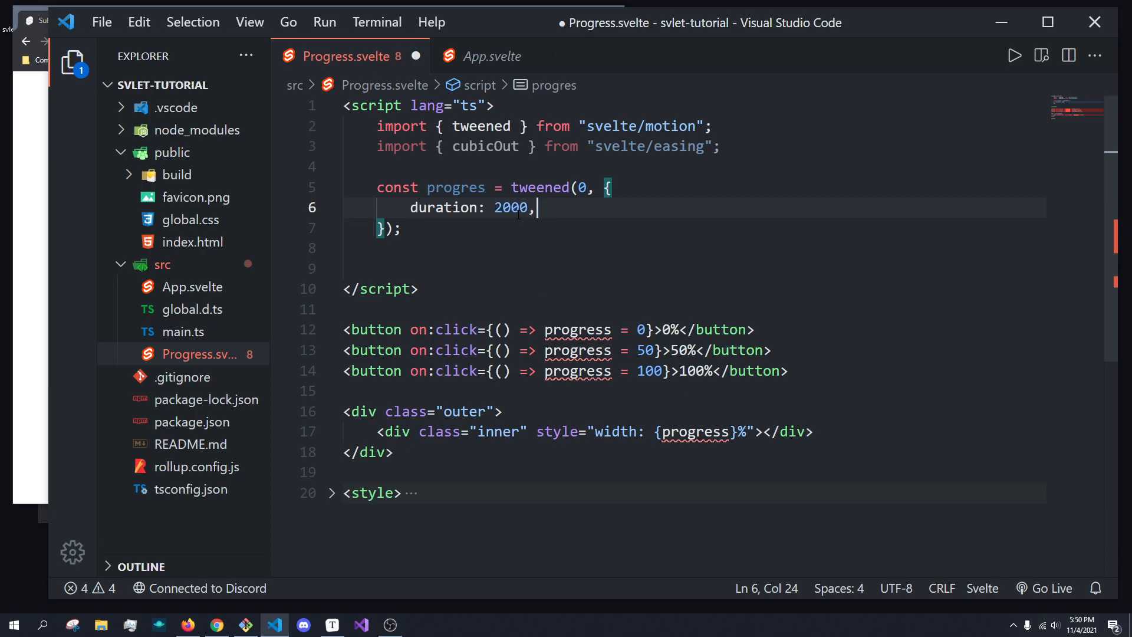
key("Down")
key("alt+Tab")
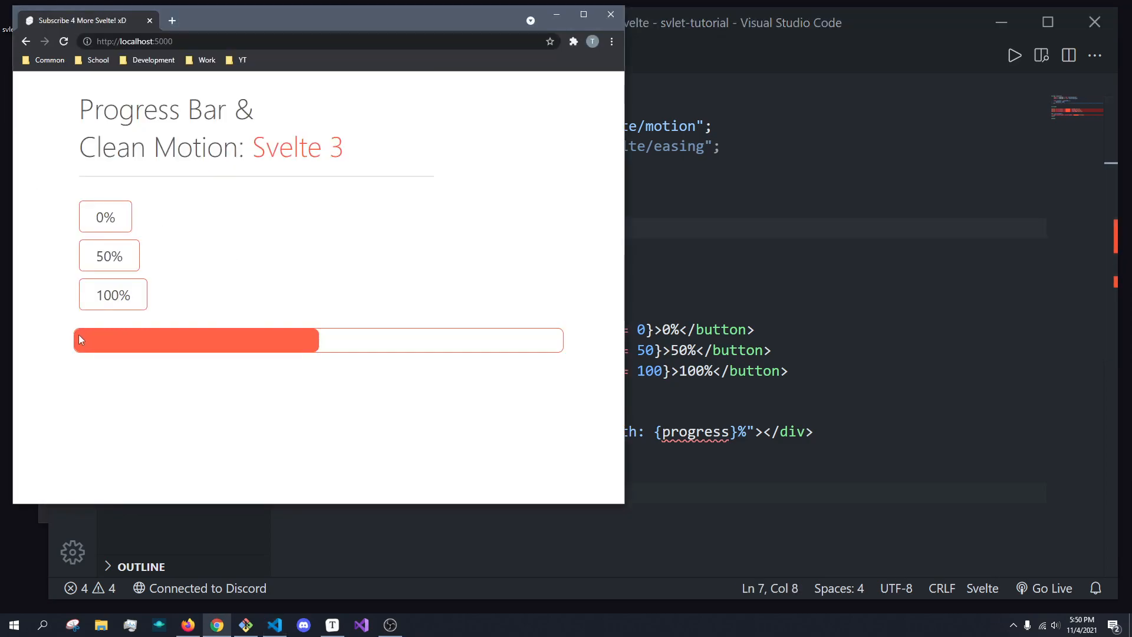
key("alt+Tab")
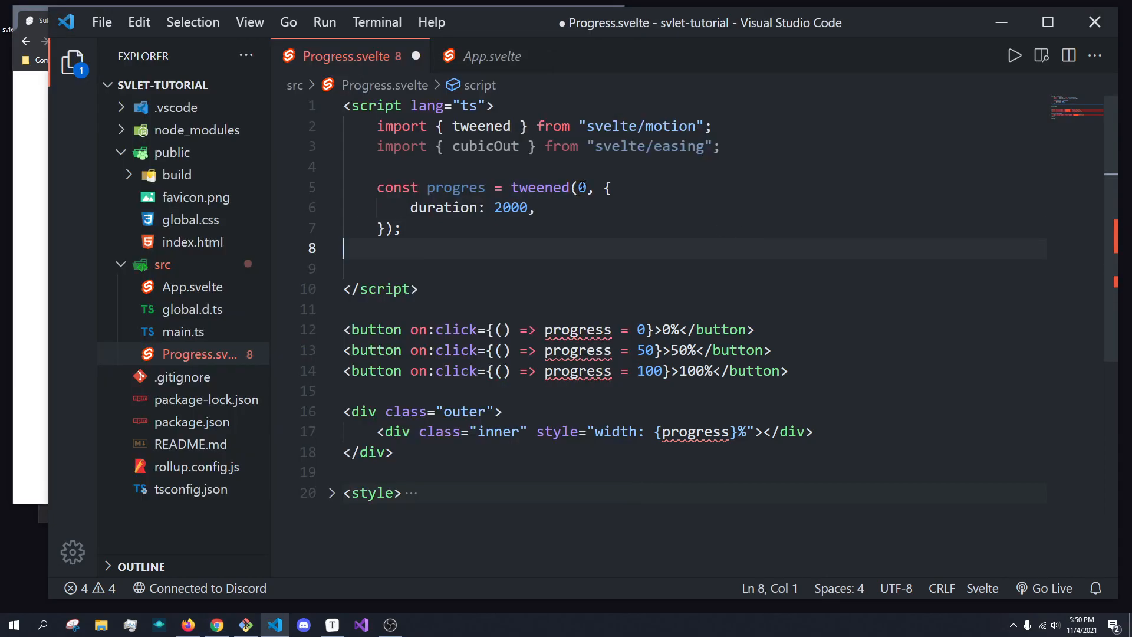
Step: Rename the store to progress and make the 0% button call progress.set(0)
left_click_drag(389, 227, 537, 211)
left_click(538, 210)
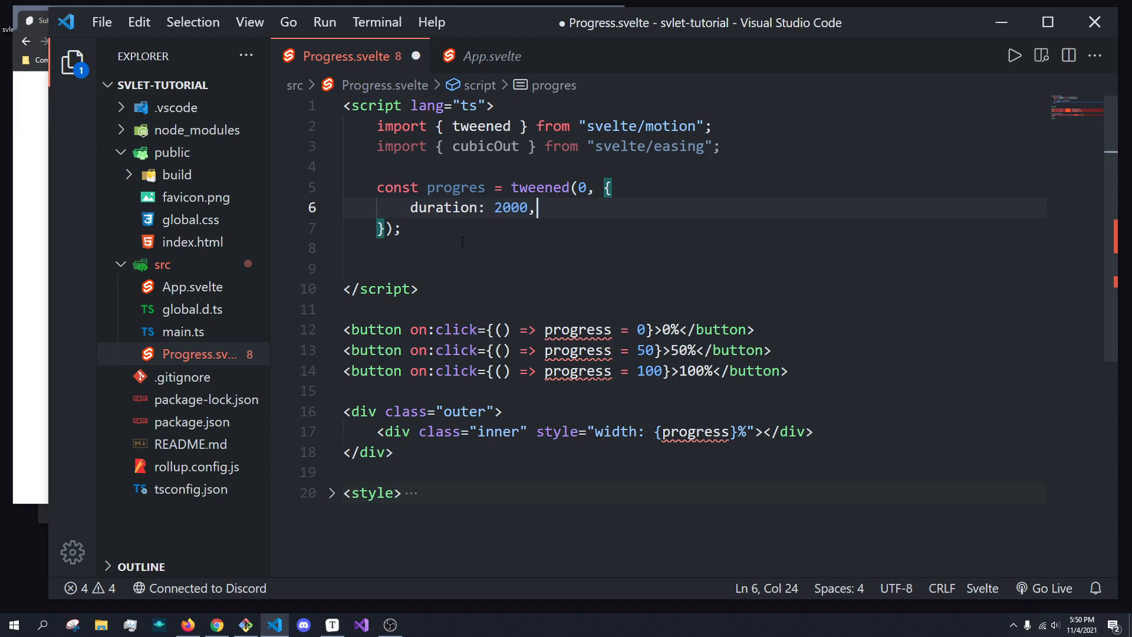
key("Down")
key("Return")
key("Return")
type("progres")
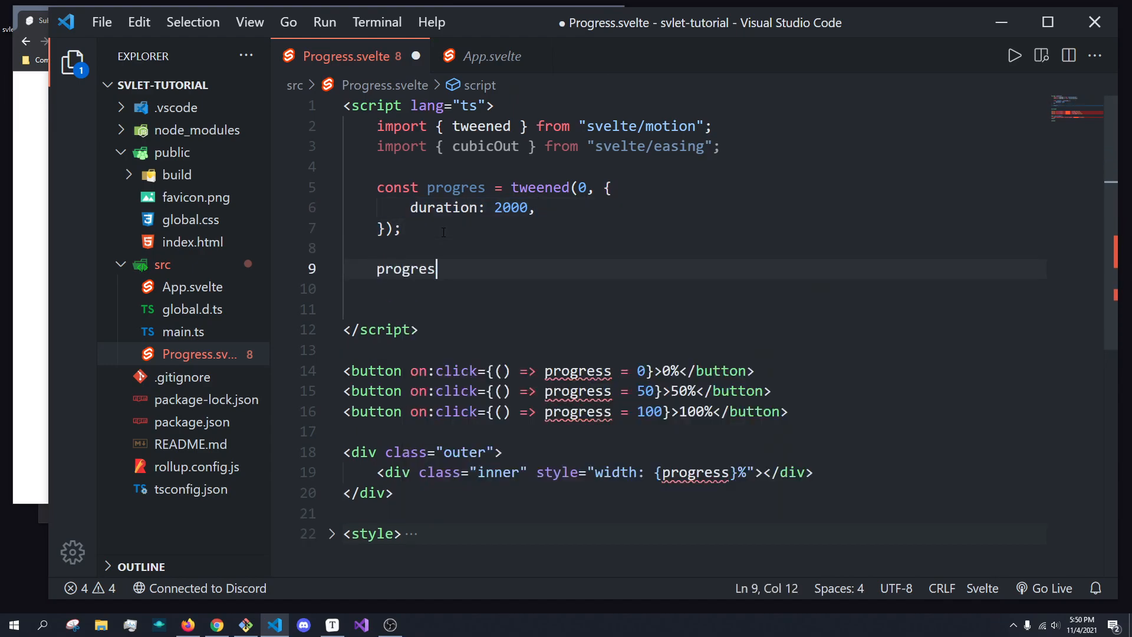
type(".set")
key("BackSpace")
key("BackSpace")
key("BackSpace")
key("BackSpace")
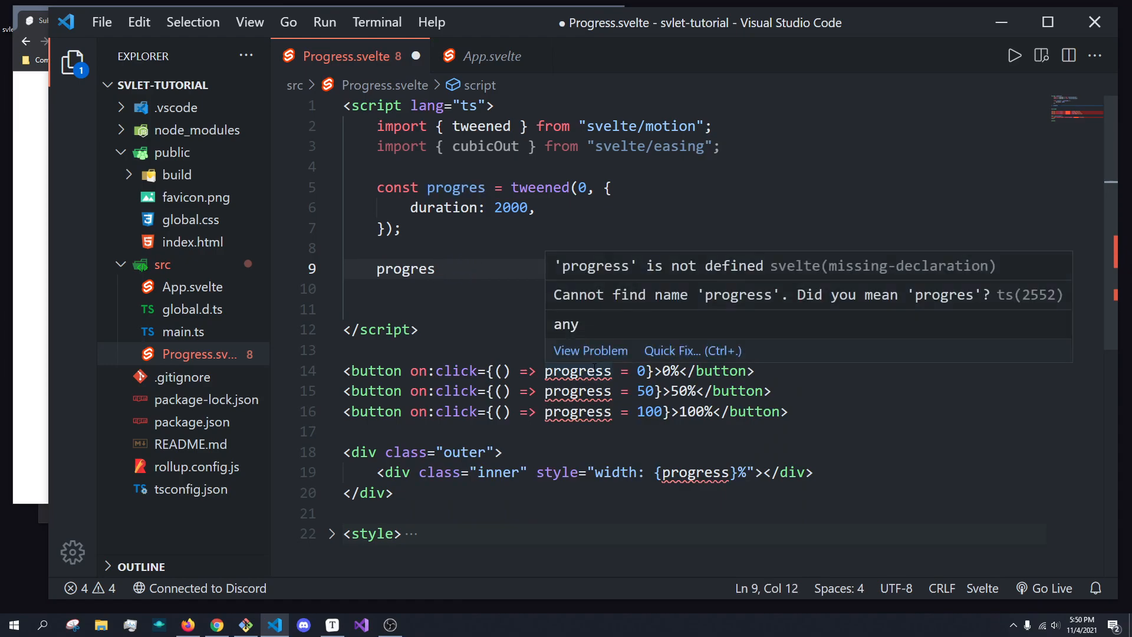
left_click_drag(652, 370, 615, 370)
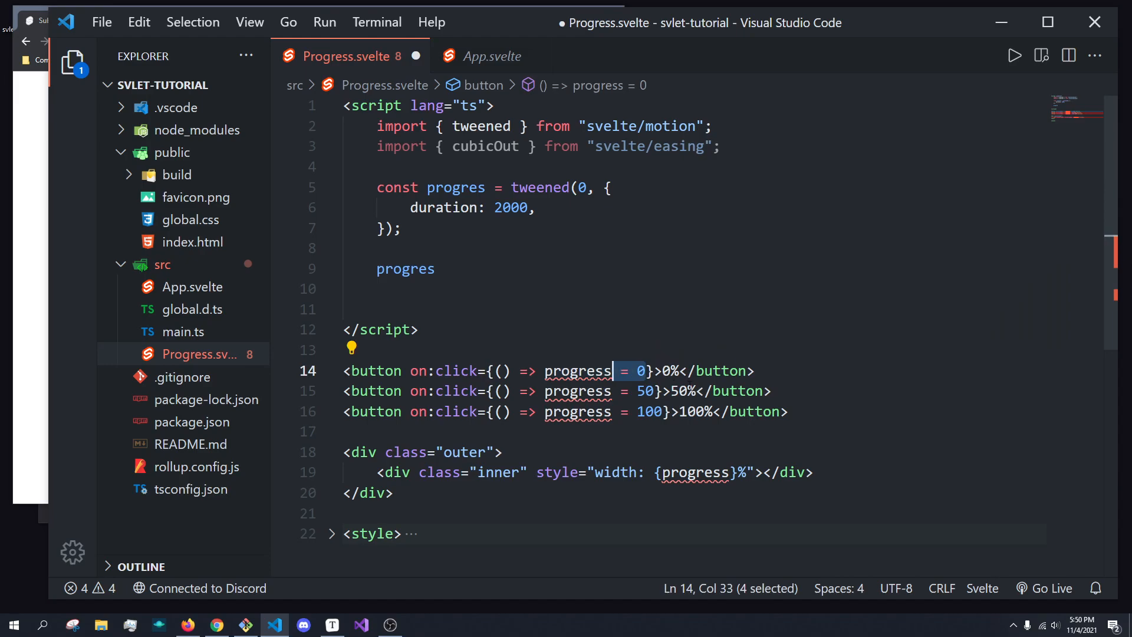
key("BackSpace")
type(".")
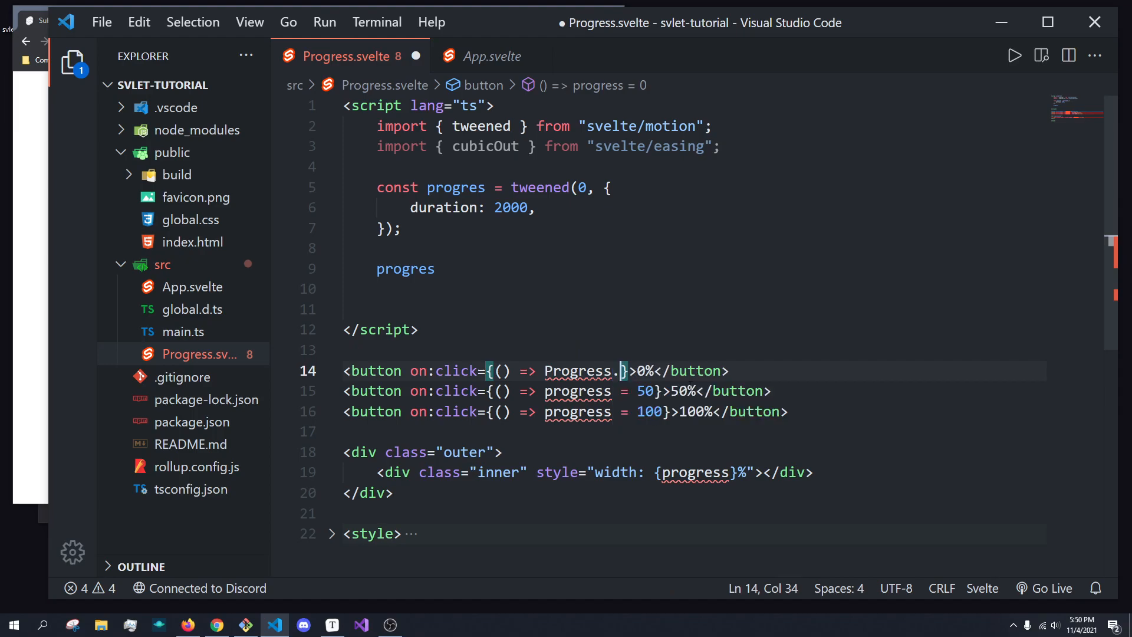
type("set")
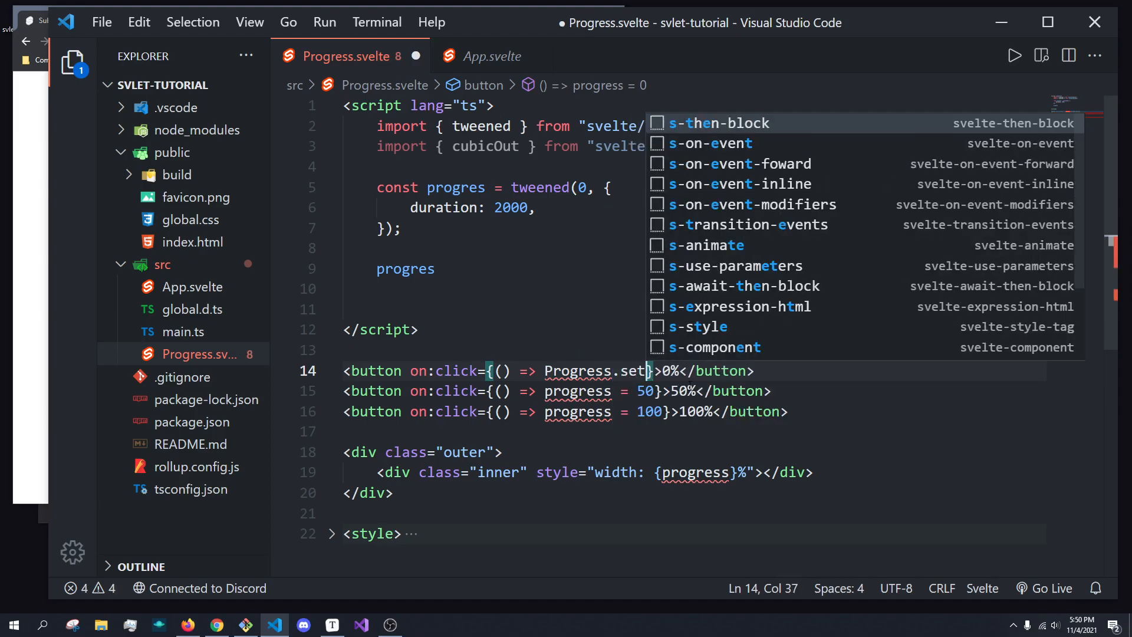
left_click(550, 370)
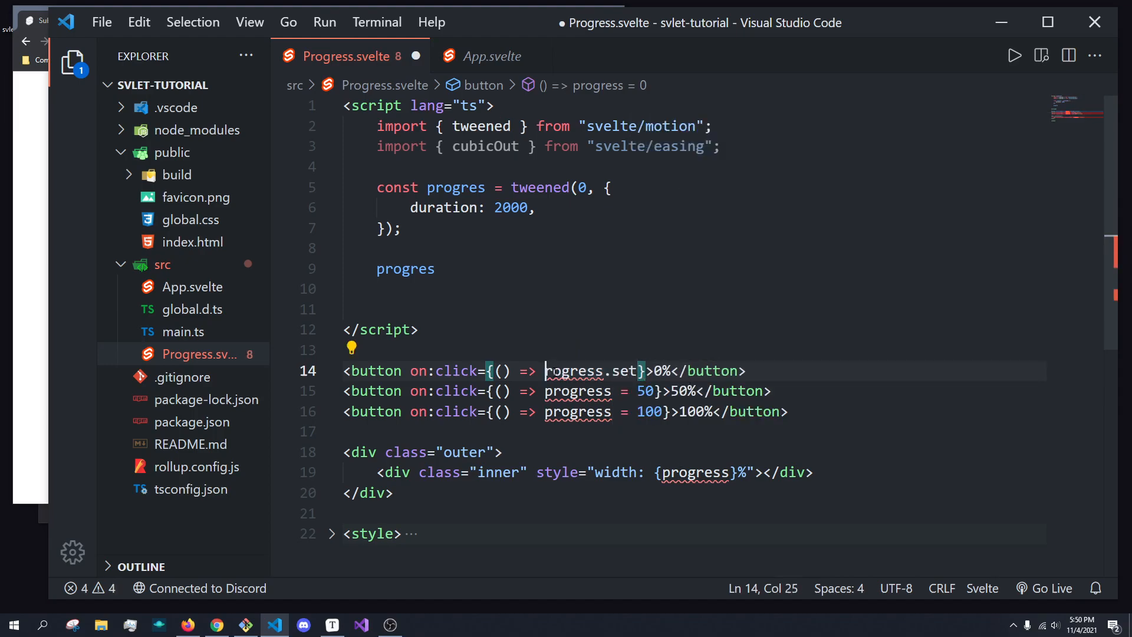
type("p")
type("(")
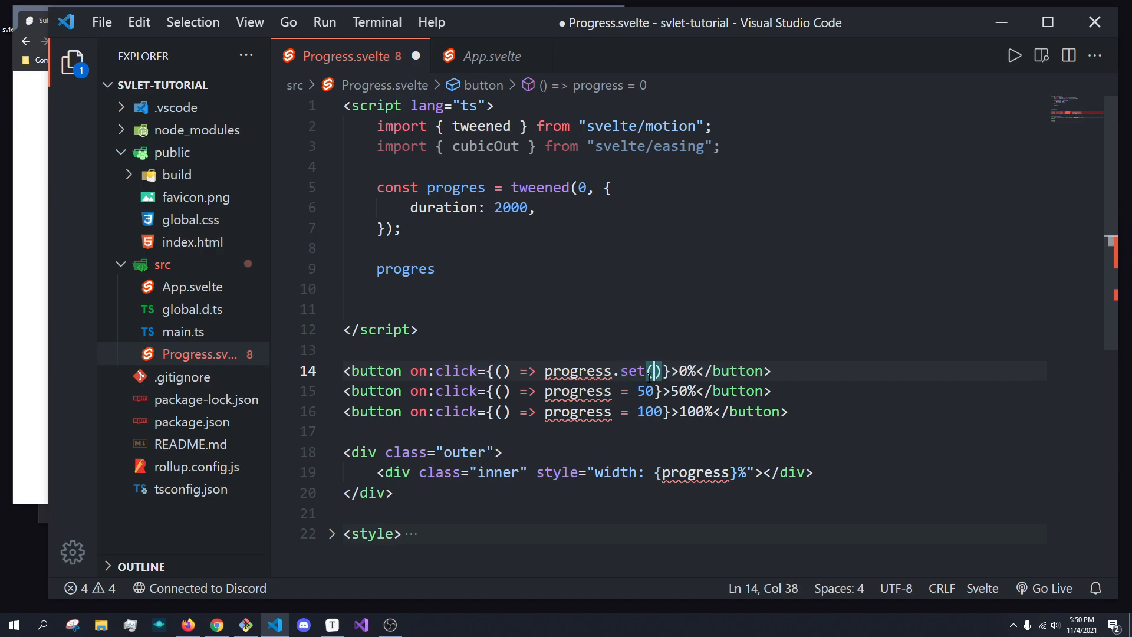
type("0")
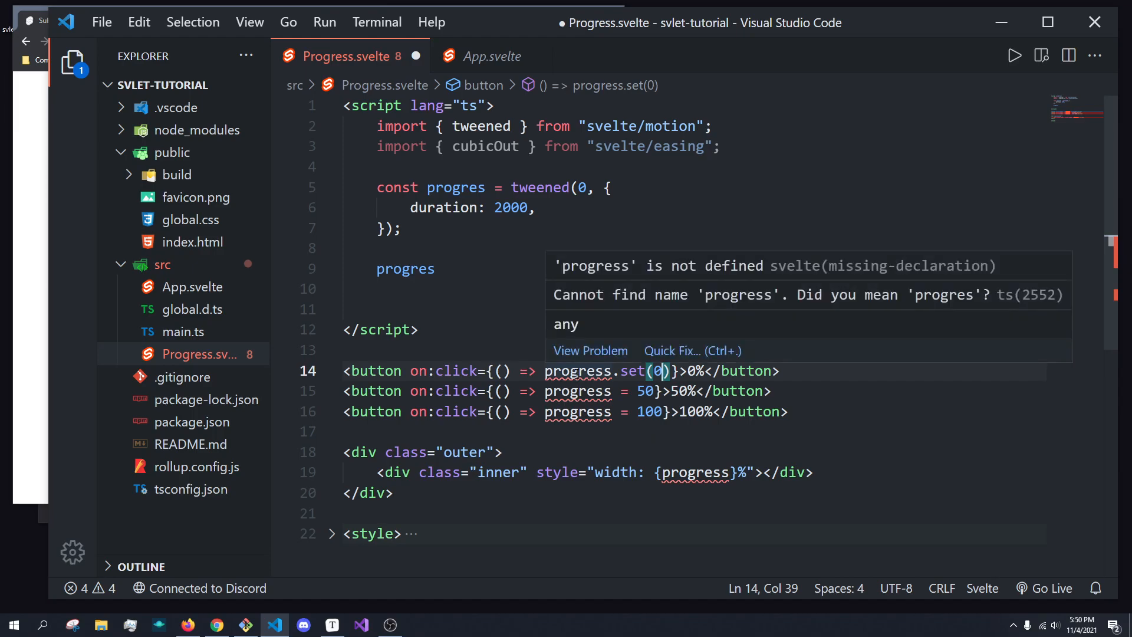
left_click(485, 187)
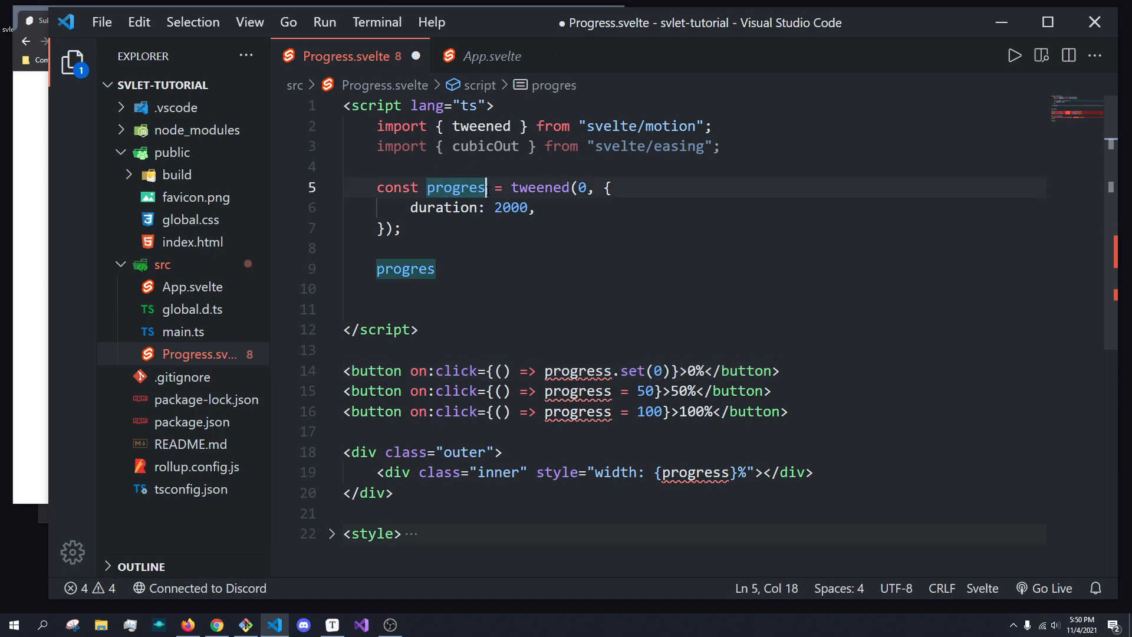
type("s")
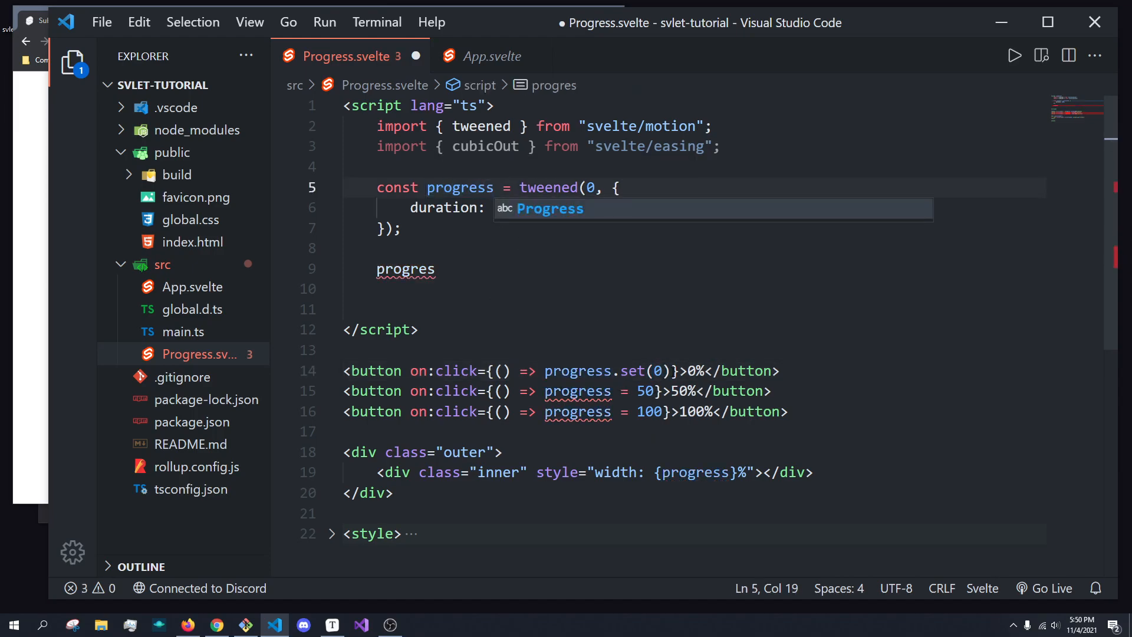
left_click(677, 370)
type("2000,")
double_click(630, 371)
Step: Make the 50% and 100% buttons call progress.set(.5) and progress.set(1)
left_click(613, 391)
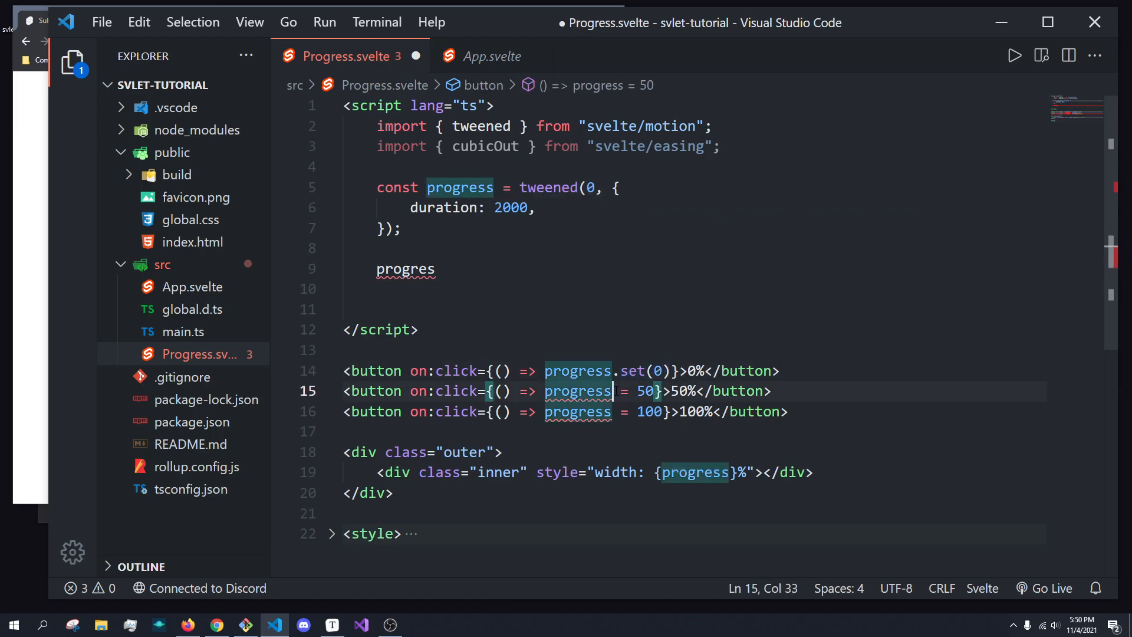
type(".set")
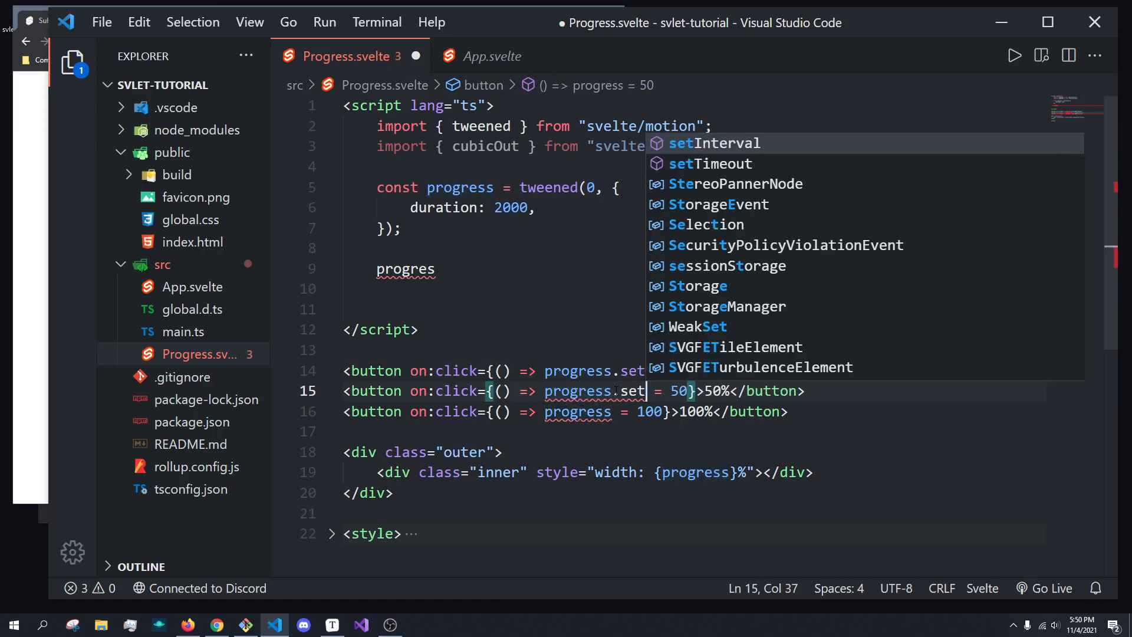
type("(.5)")
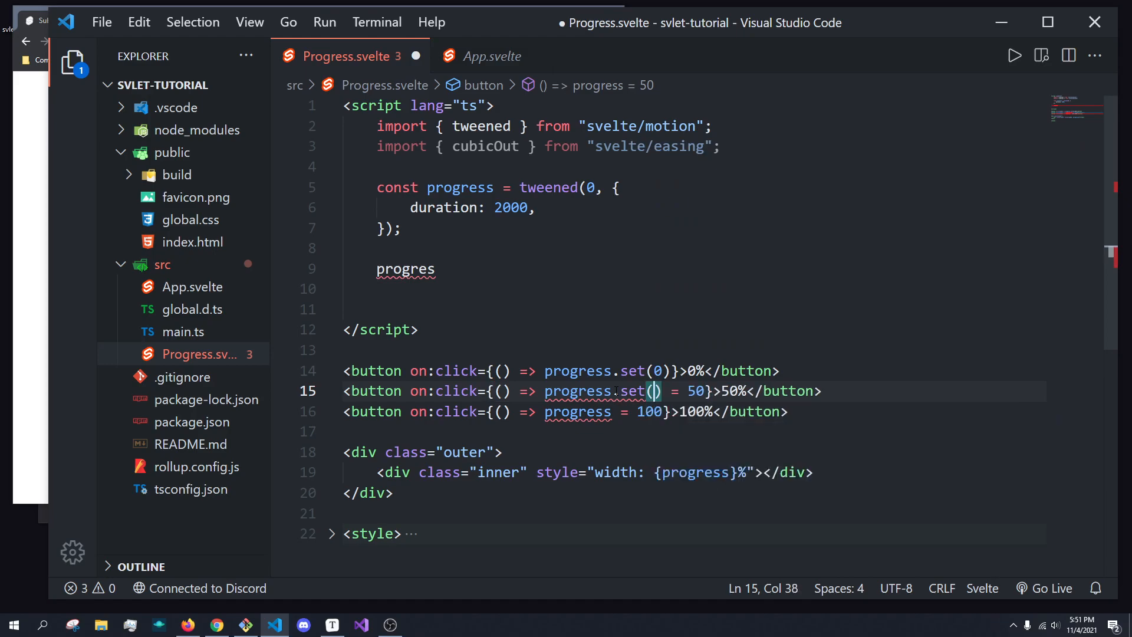
type(".5")
left_click(865, 371)
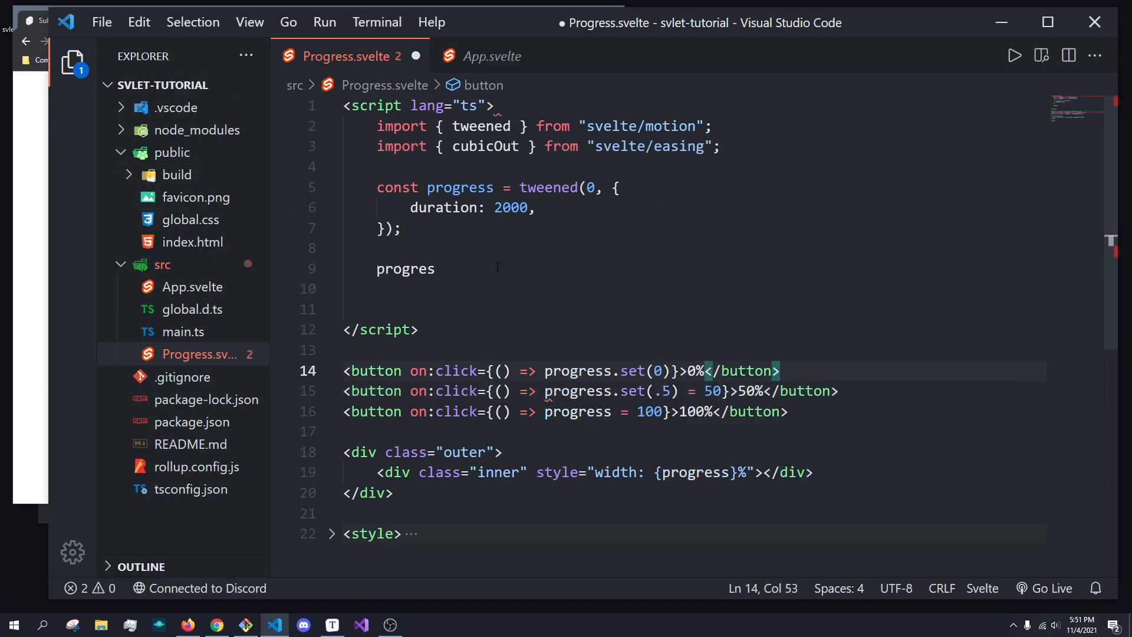
left_click_drag(721, 391, 681, 391)
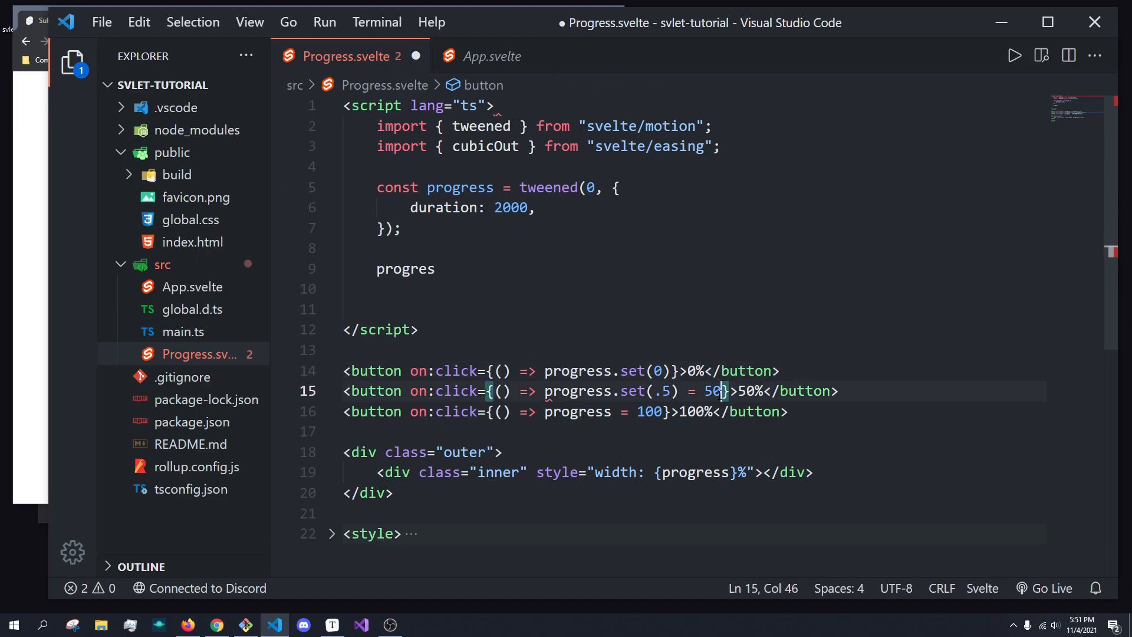
key("BackSpace")
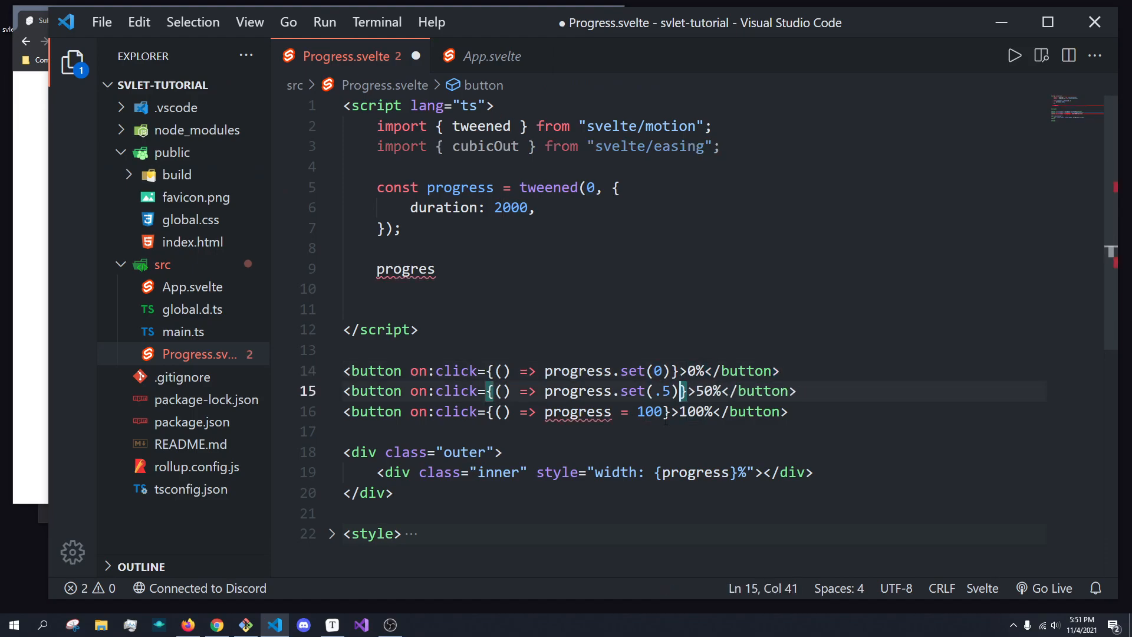
left_click(611, 412)
type(".")
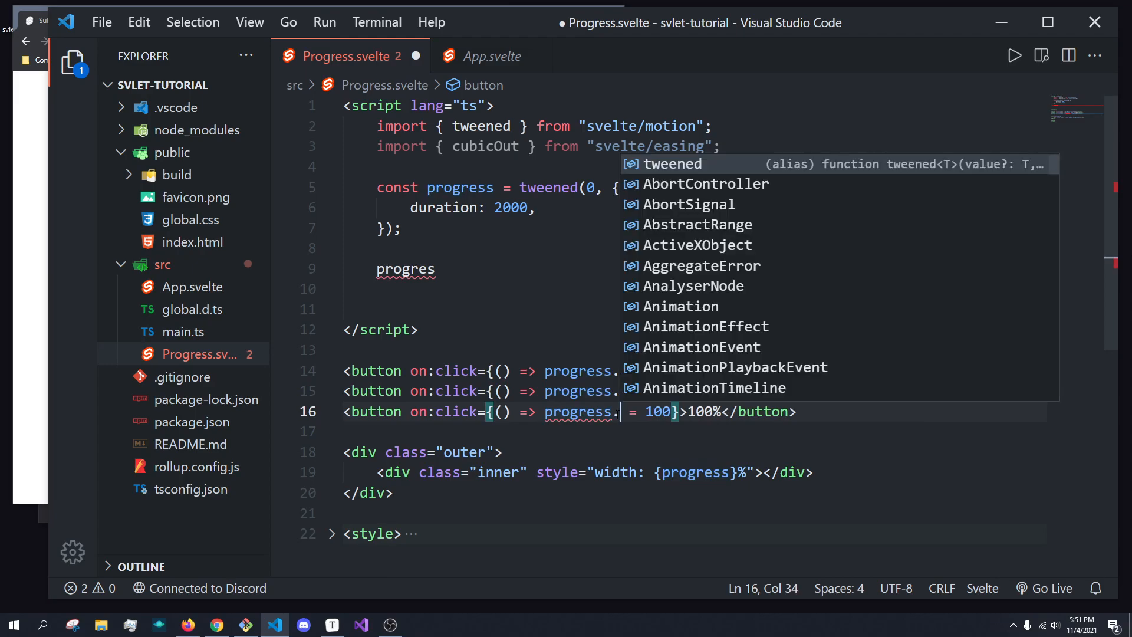
type("se")
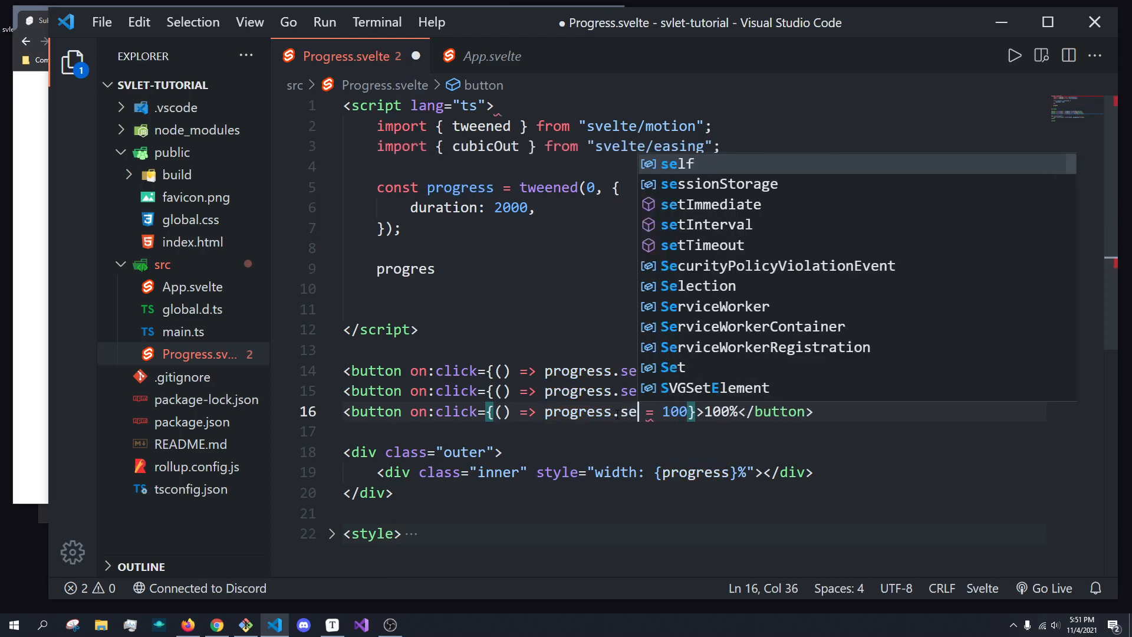
type("t")
key("Down")
key("Return")
key("ctrl+z")
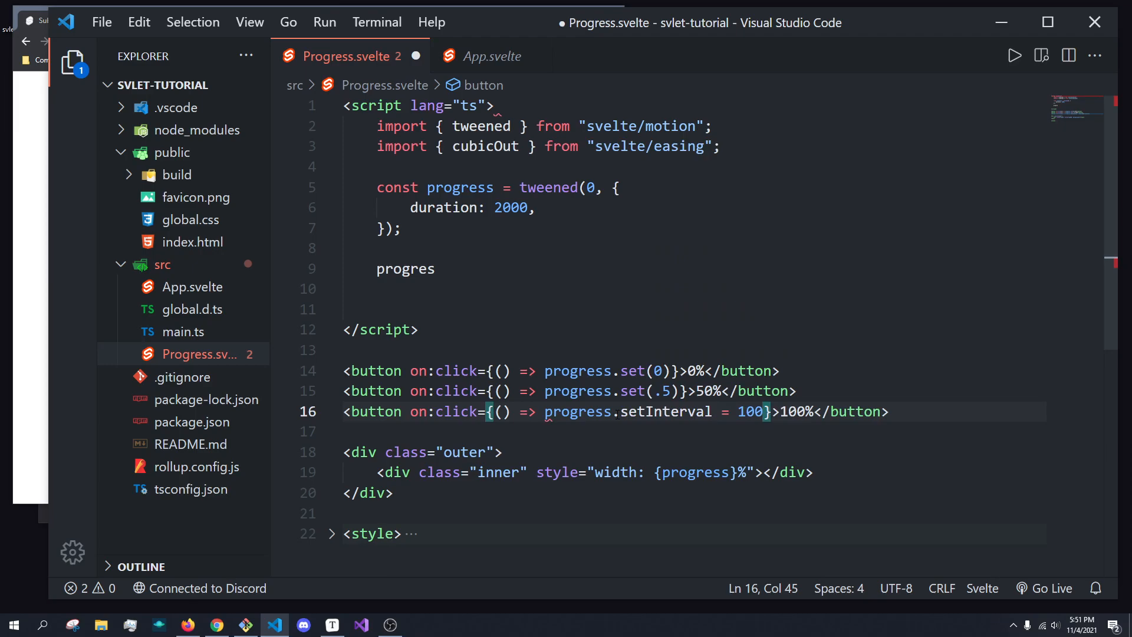
key("ctrl+z")
type("(")
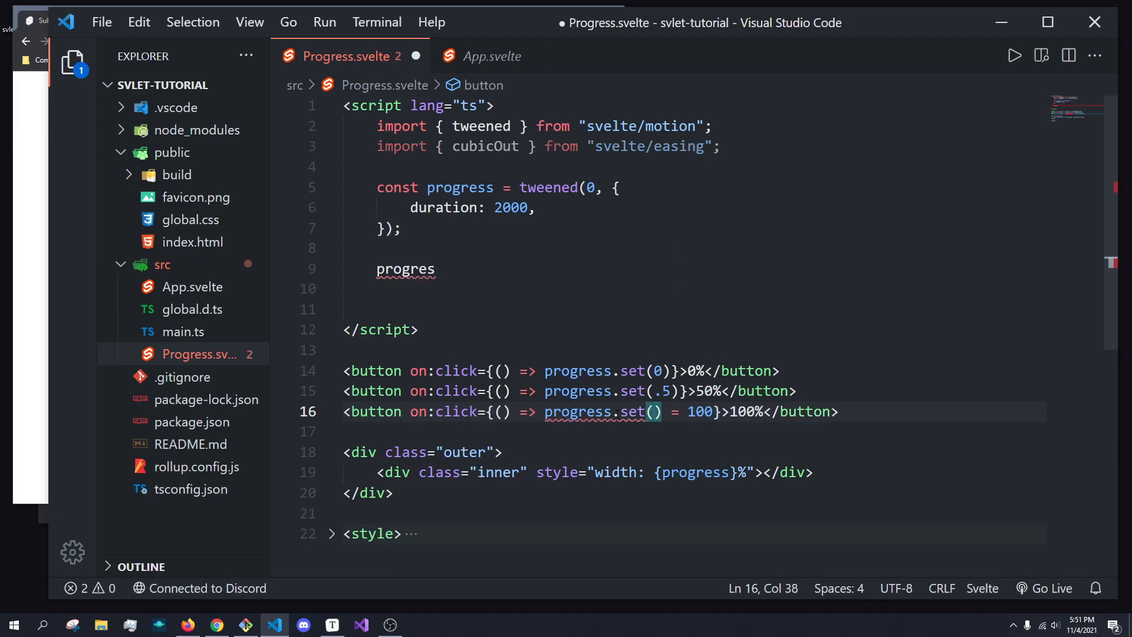
type("1")
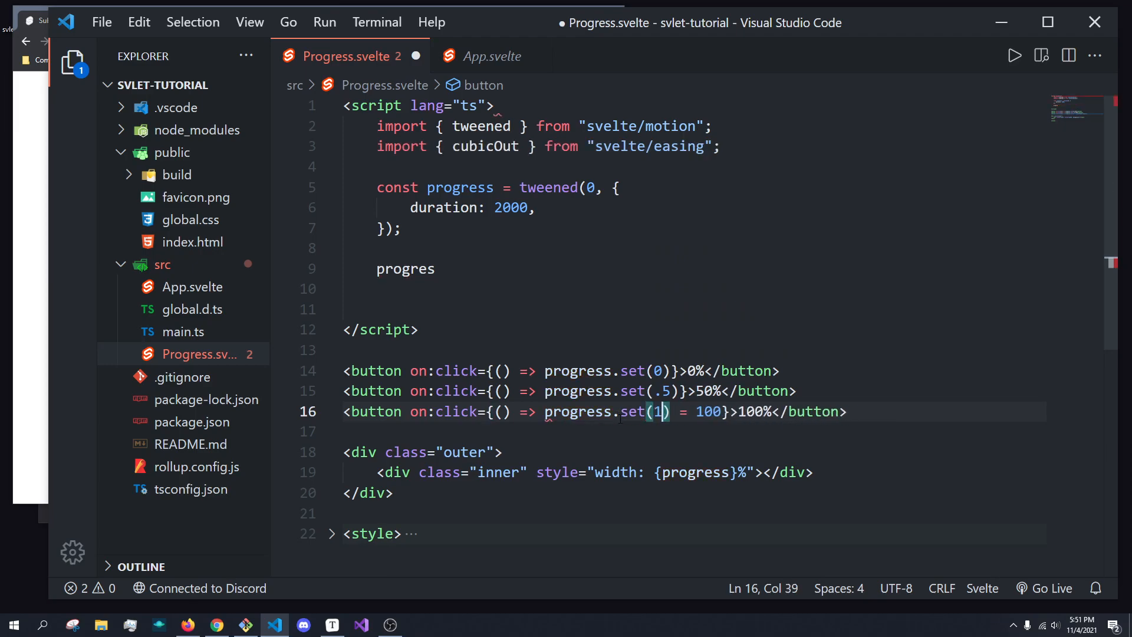
key("ctrl+s")
Step: Delete the stray progres line and the leftover = 100 assignment, then save
left_click_drag(436, 268, 402, 227)
key("BackSpace")
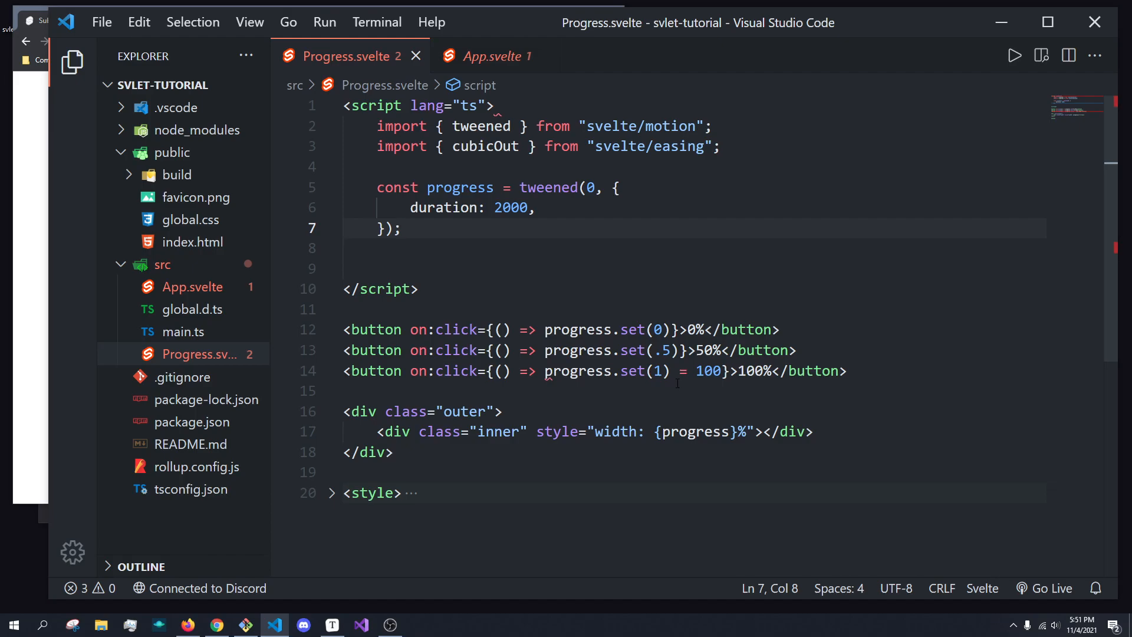
left_click_drag(726, 370, 674, 371)
key("BackSpace")
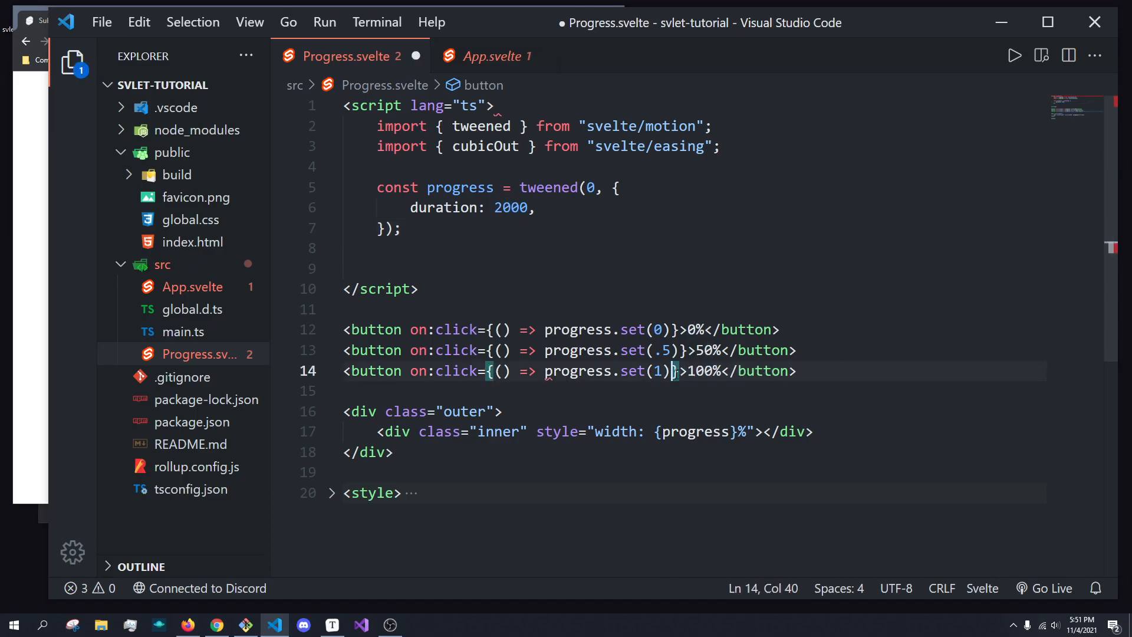
key("ctrl+s")
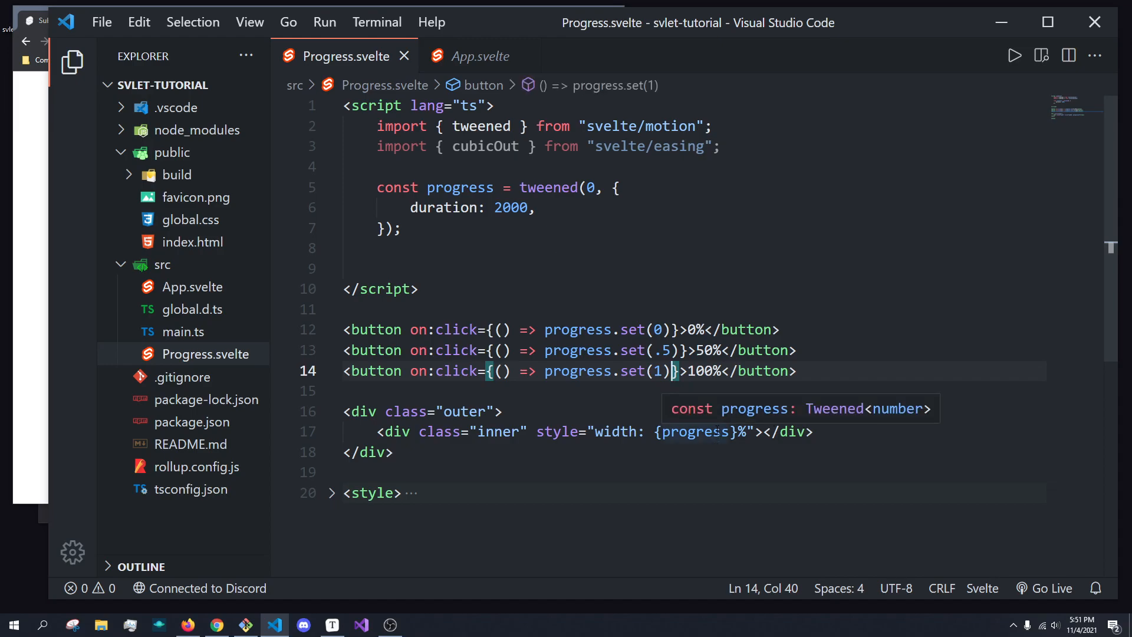
left_click(217, 625)
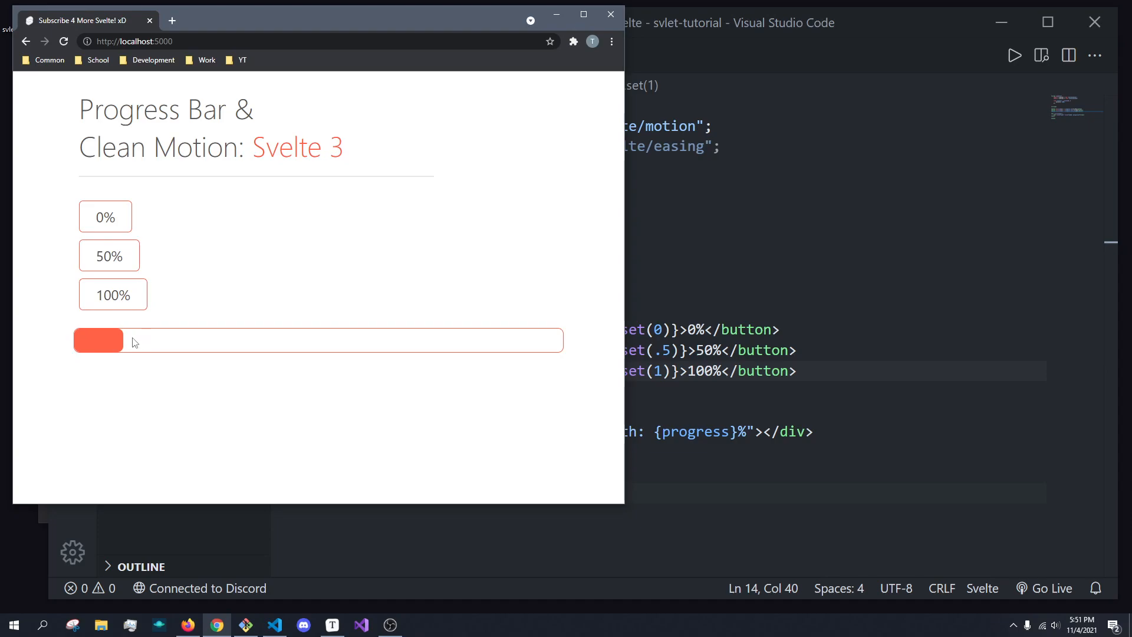
left_click(113, 301)
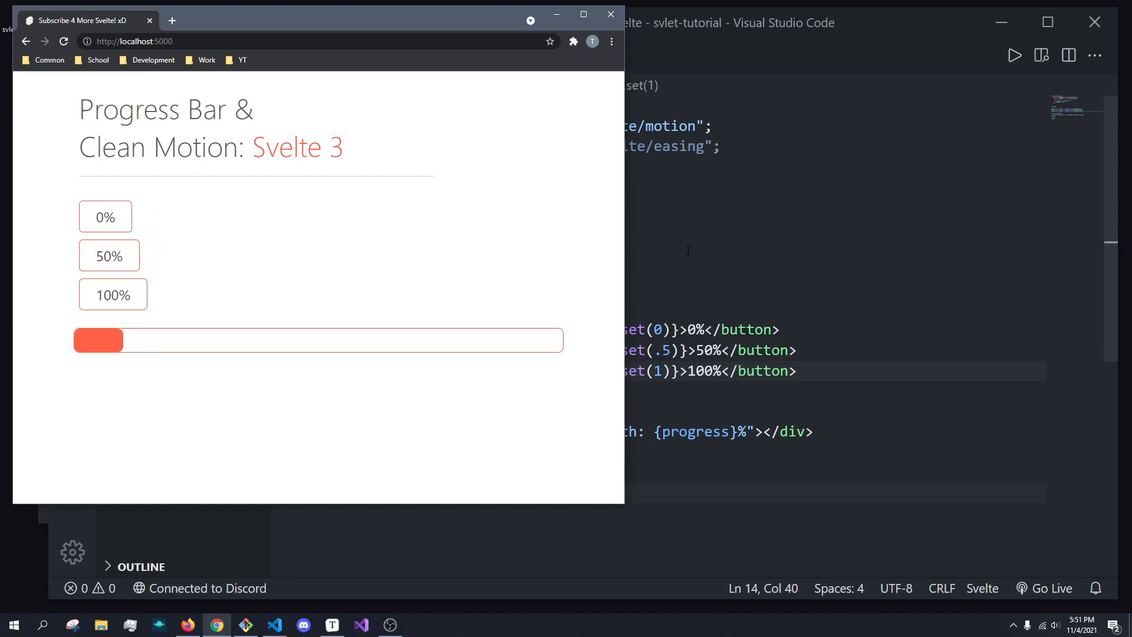
key("alt+Tab")
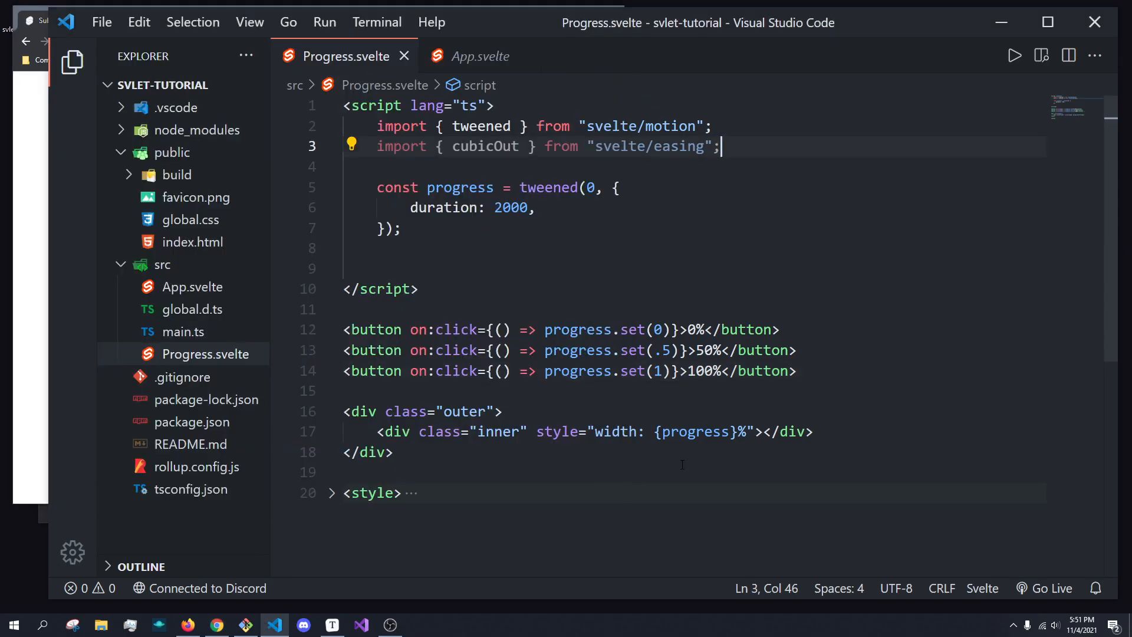
Step: Change the inner bar's width to {$progress}%, save, and bring the app back up
left_click(688, 431)
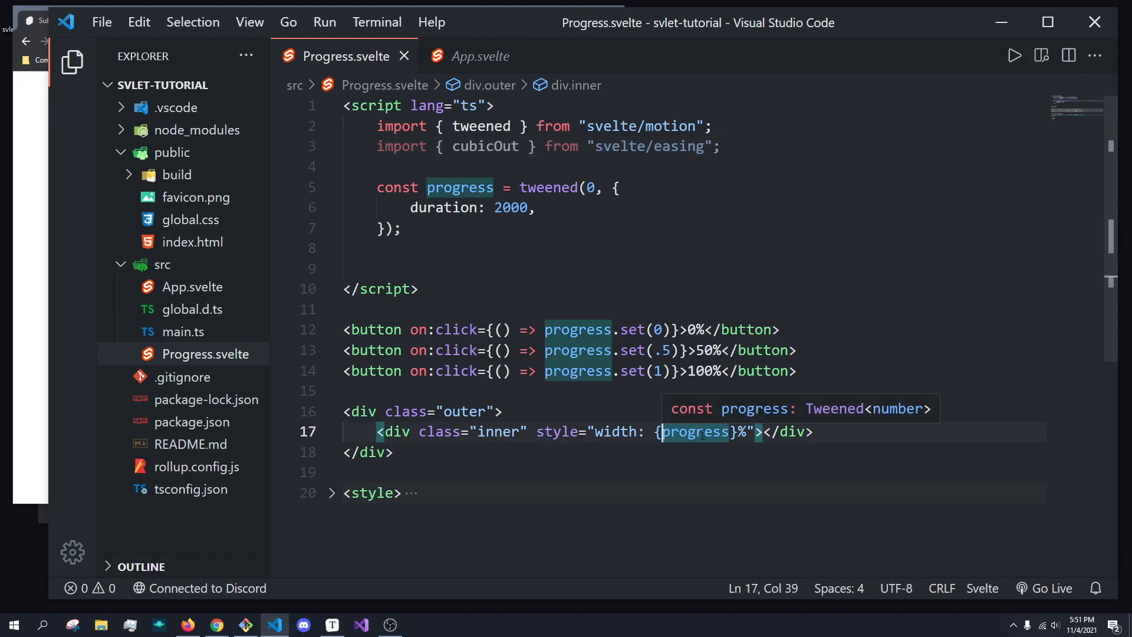
type("$")
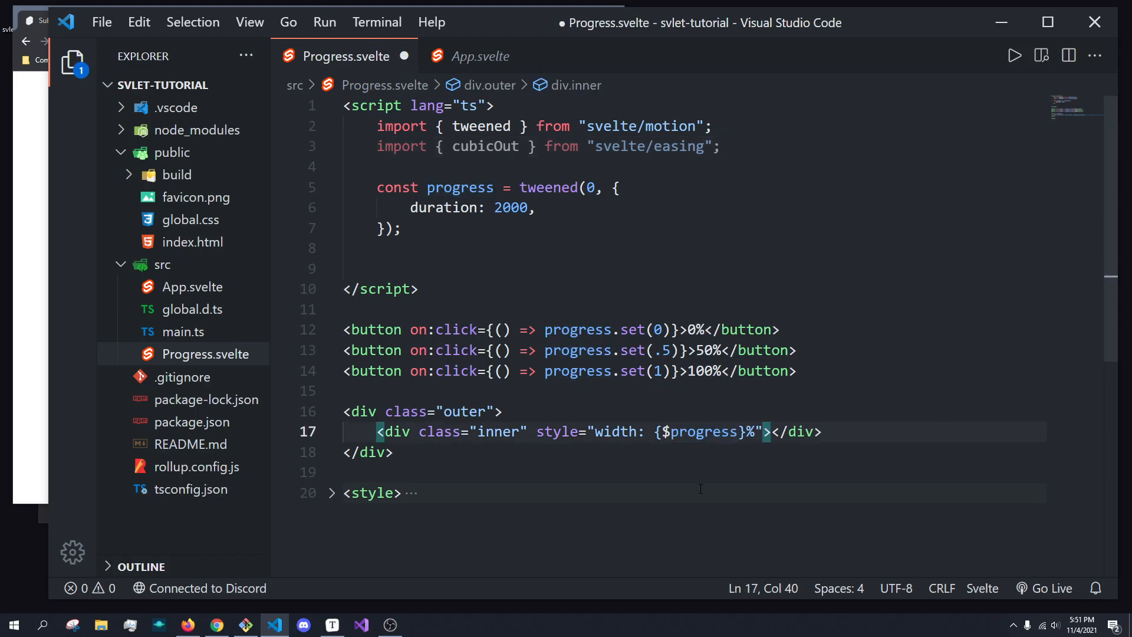
key("ctrl+s")
double_click(699, 432)
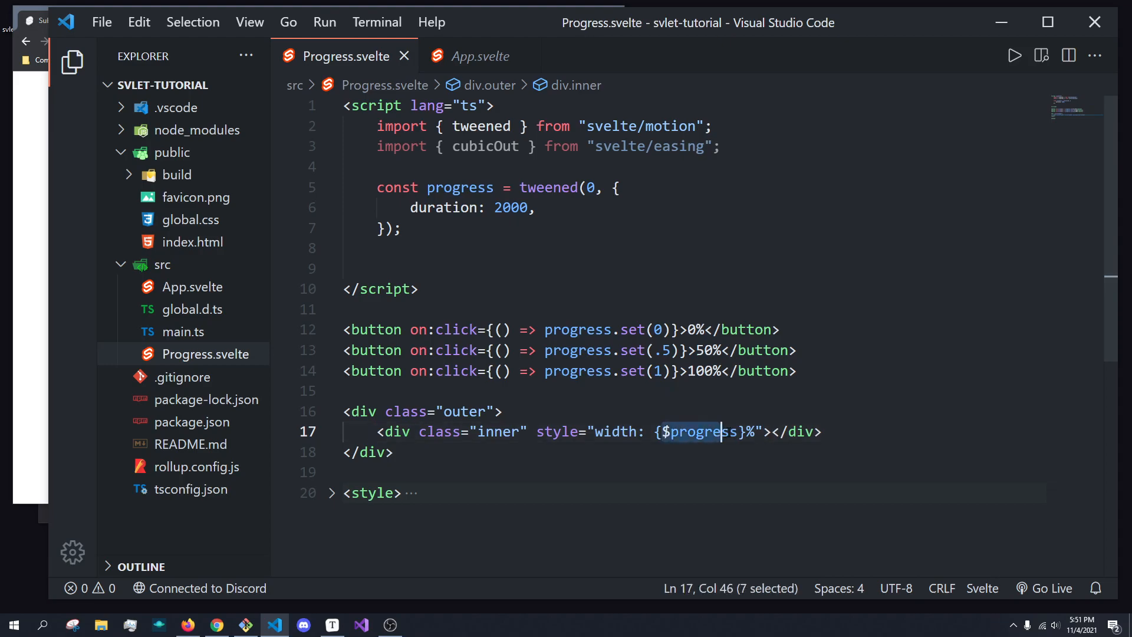
left_click(33, 245)
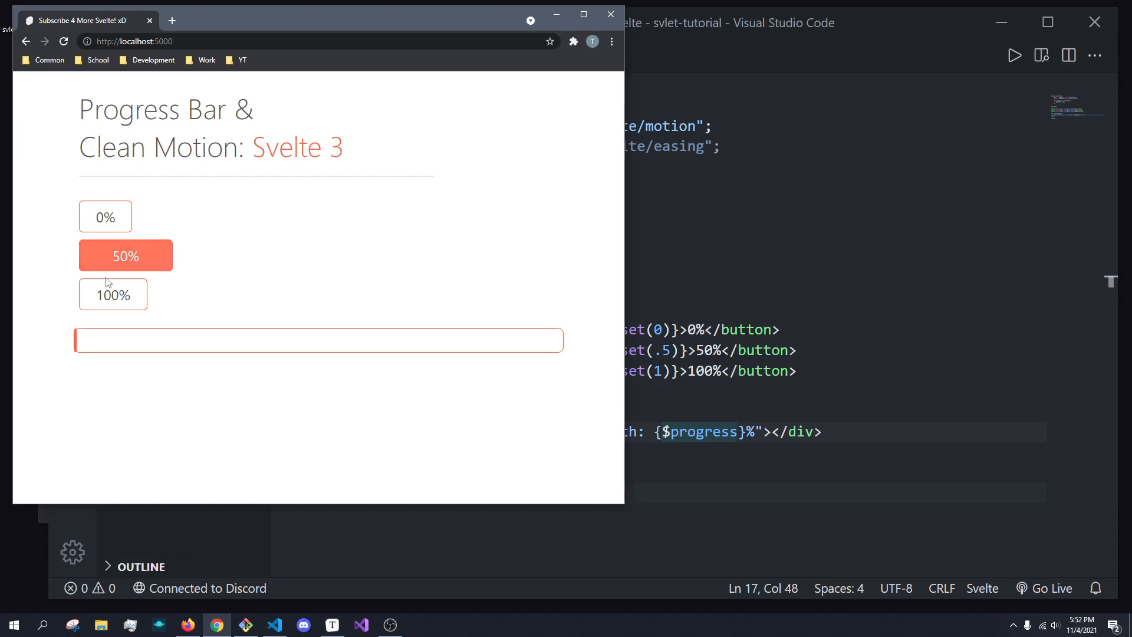
Step: Review the duration option, the $progress width binding and the .5 argument in the editor
left_click(728, 222)
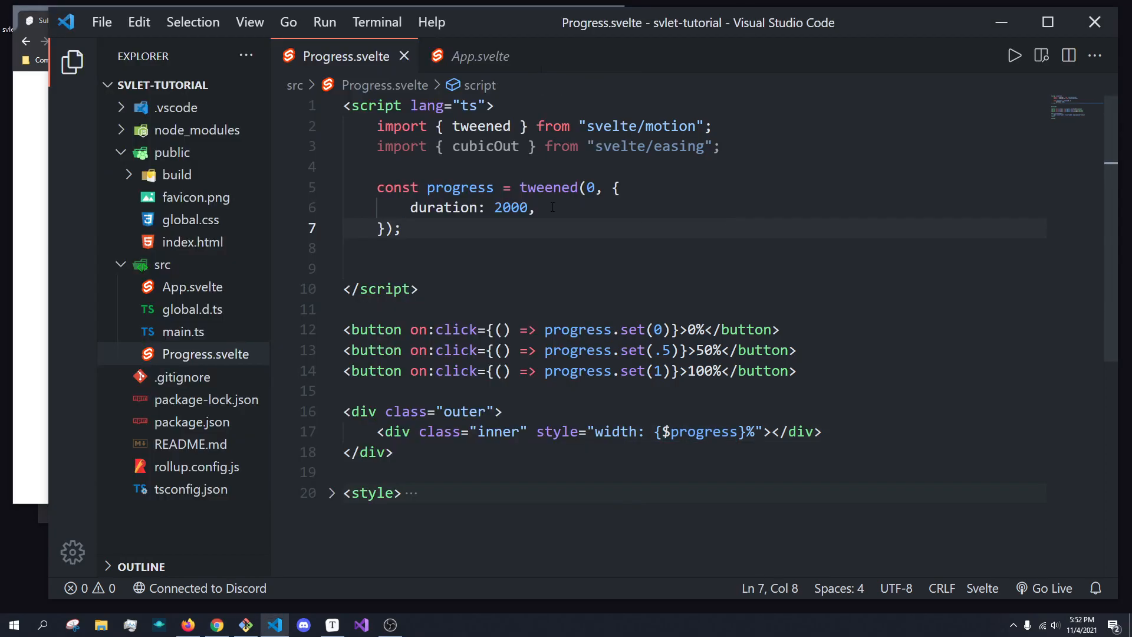
left_click(672, 187)
key("Down")
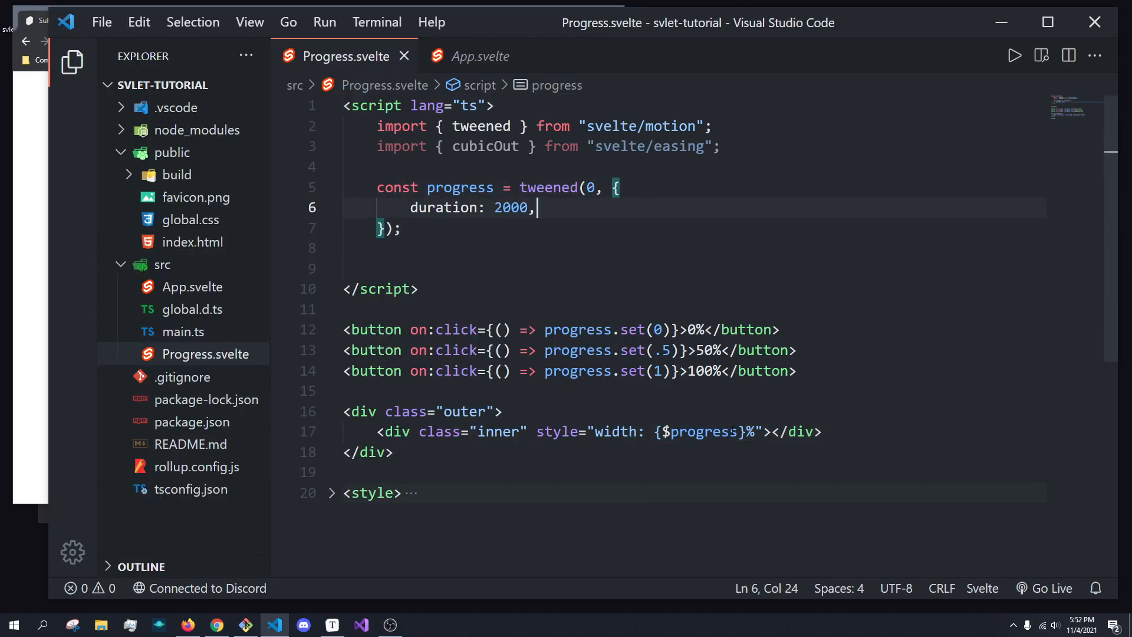
left_click(739, 431)
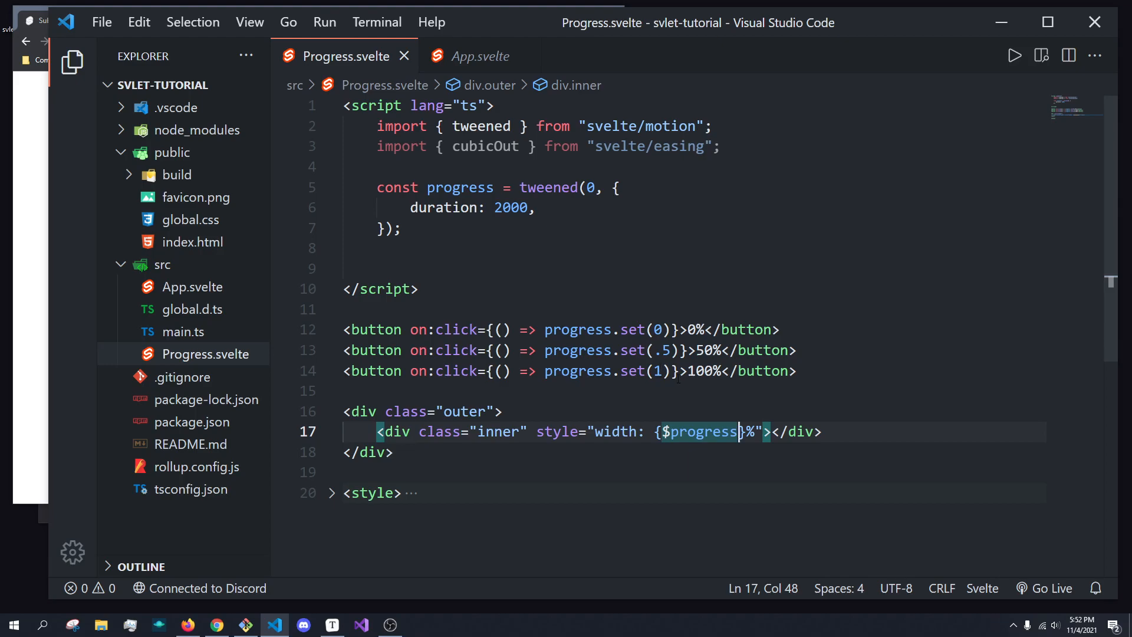
left_click(674, 351)
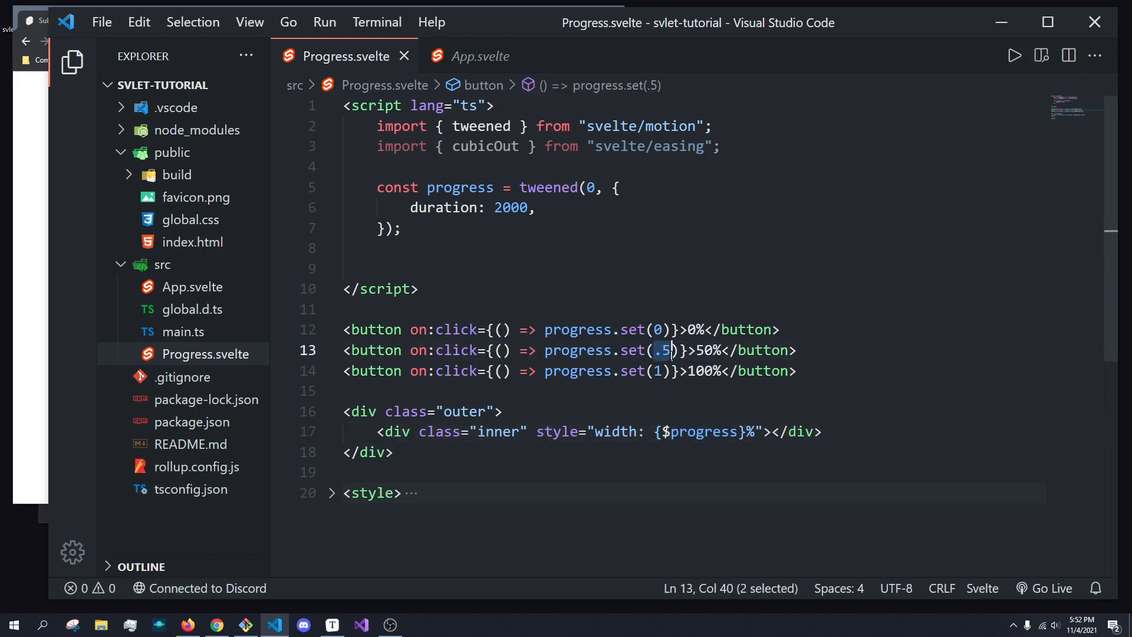
Step: Press 100% in the localhost app and see the bar fill only a thin sliver
left_click(82, 293)
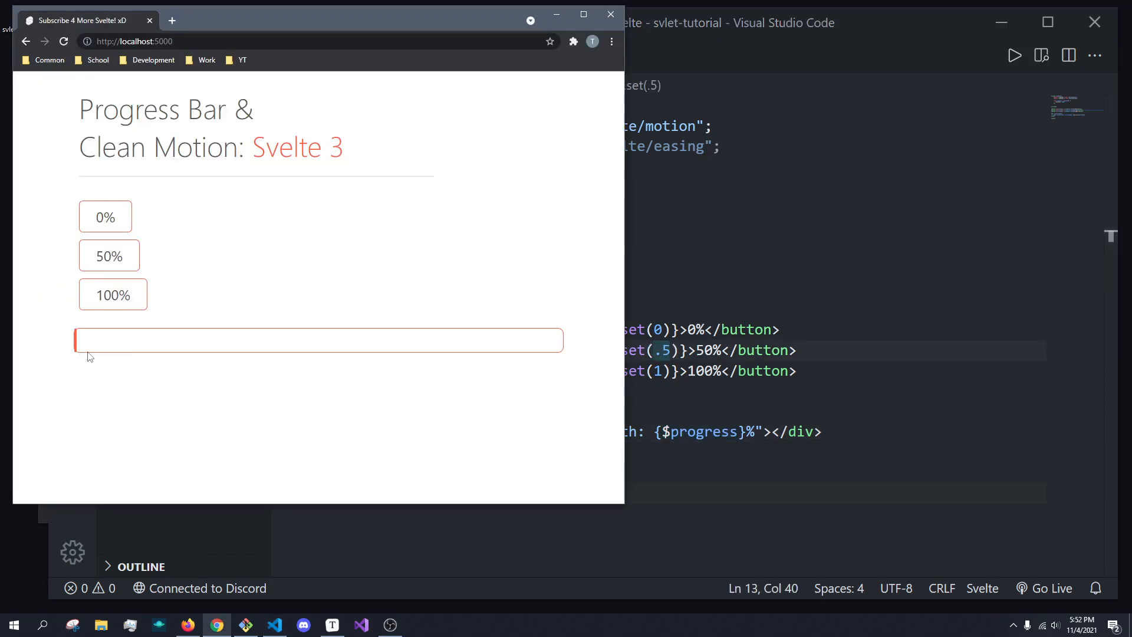
left_click(531, 411)
left_click(27, 265)
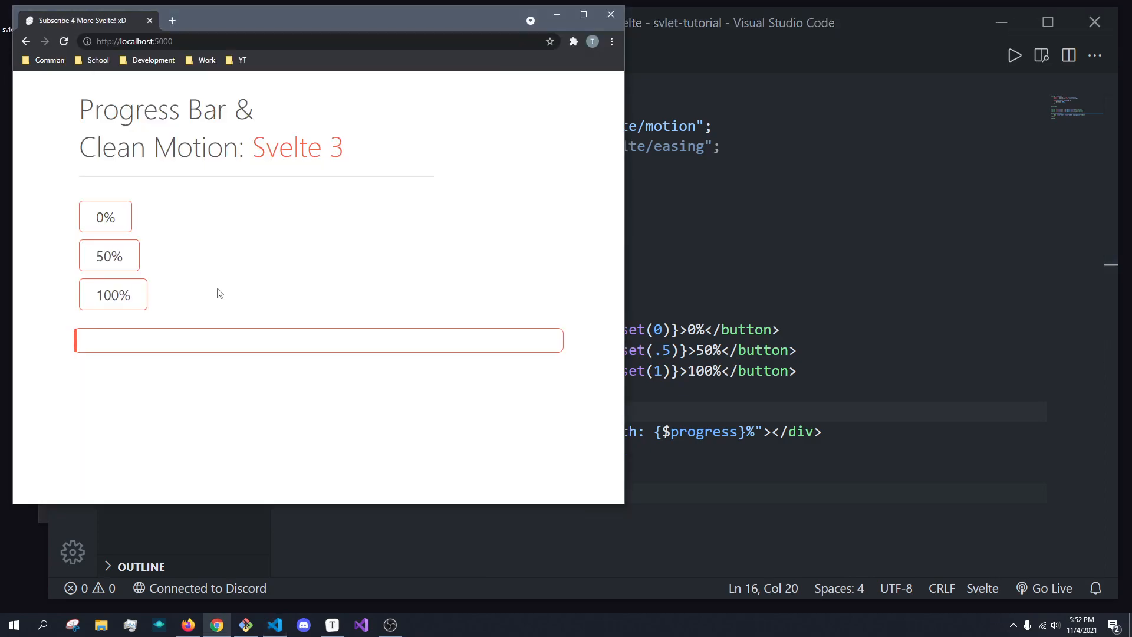
left_click(99, 295)
Step: Change the inner bar width to {$progress * 100}%, save, and bring the app up
left_click(740, 432)
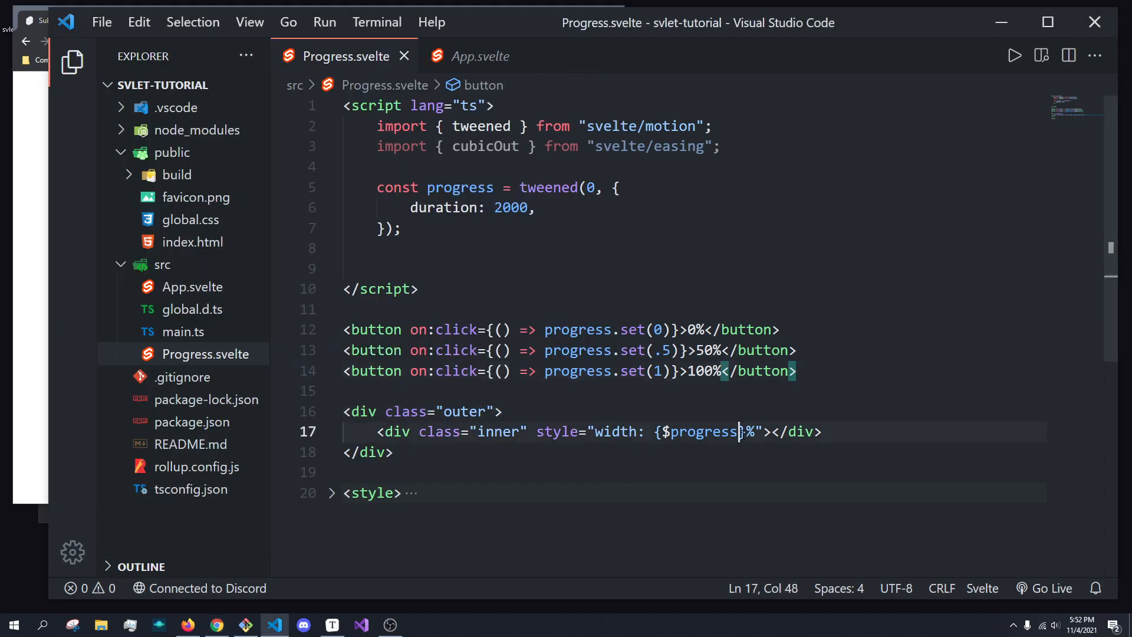
type("* 100")
key("ctrl+s")
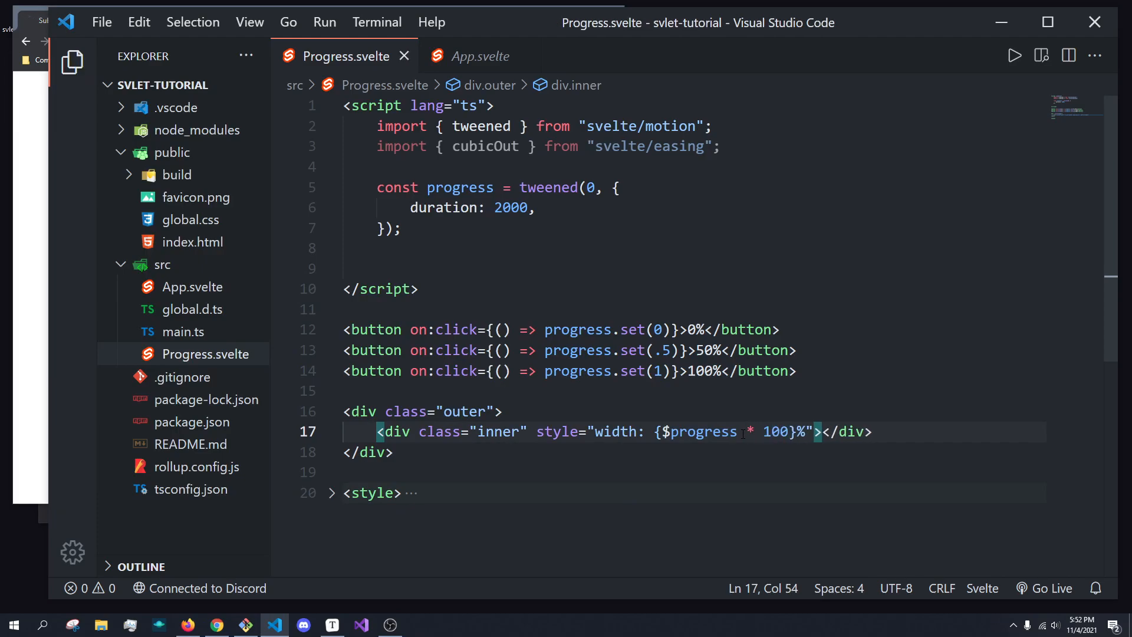
left_click(37, 240)
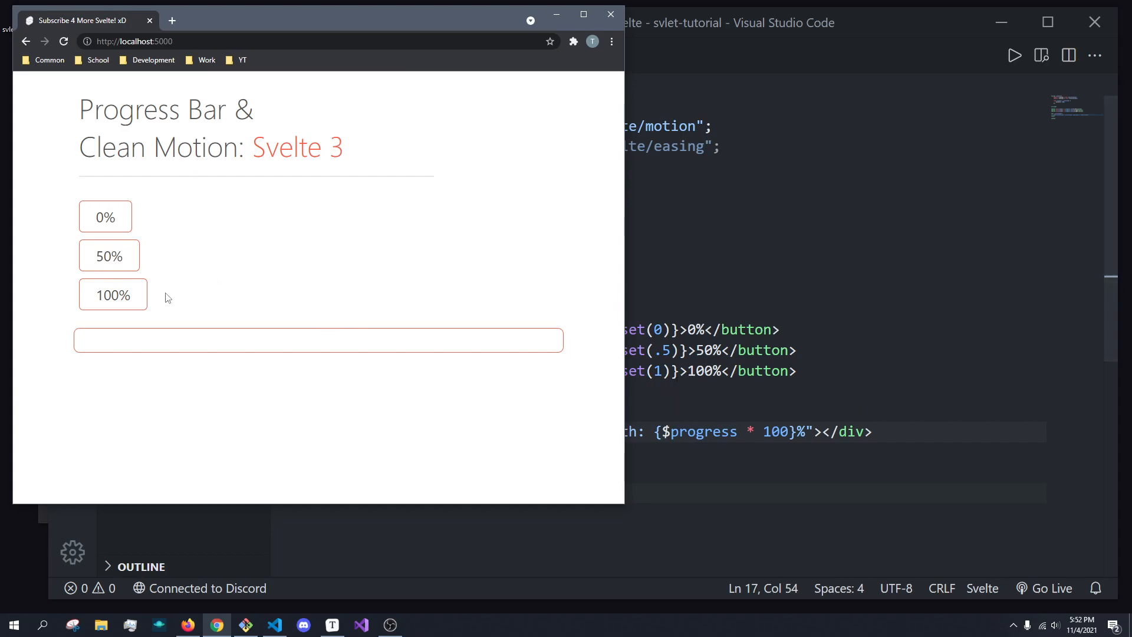
Step: Watch the bar tween to half, full and empty for 50%, 100% and 0%, ending on 100%
left_click(109, 255)
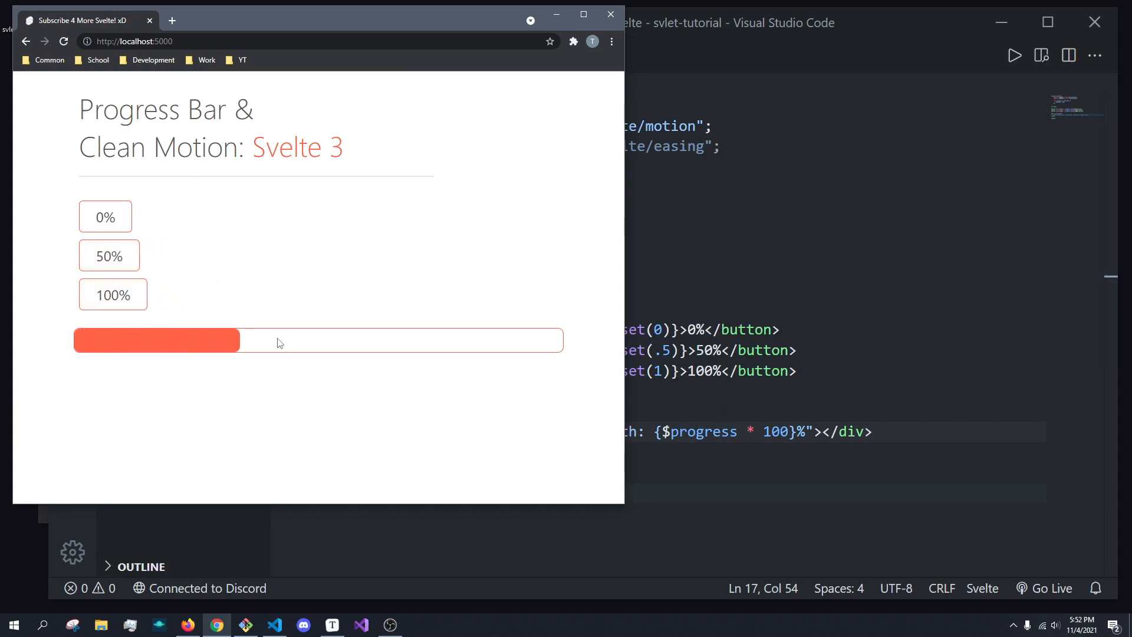
left_click(113, 295)
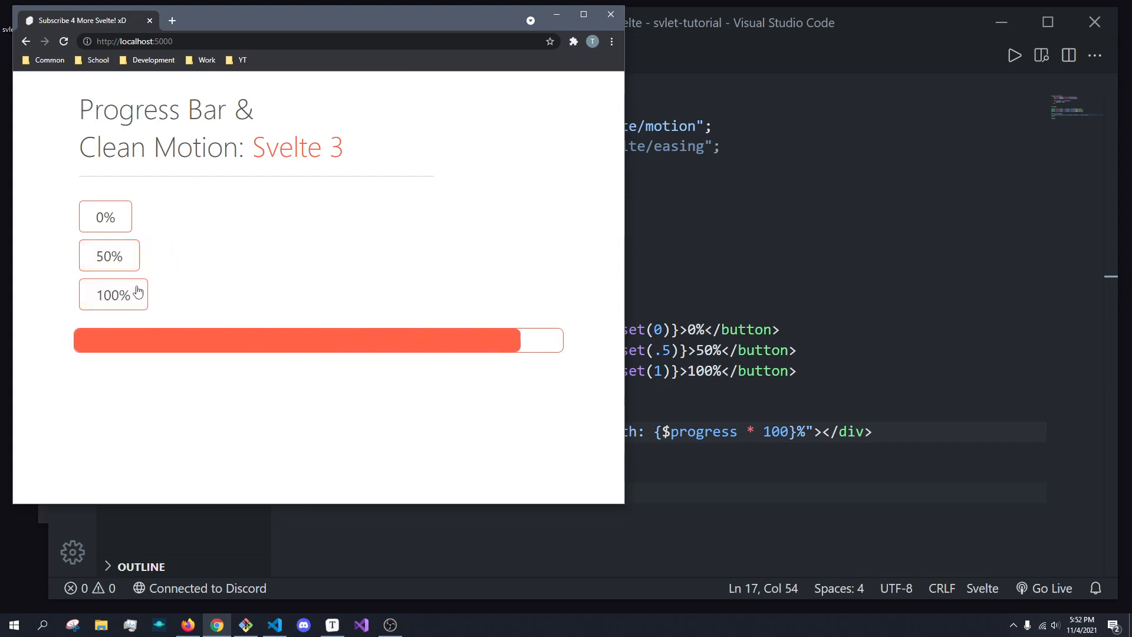
left_click(105, 218)
left_click(85, 257)
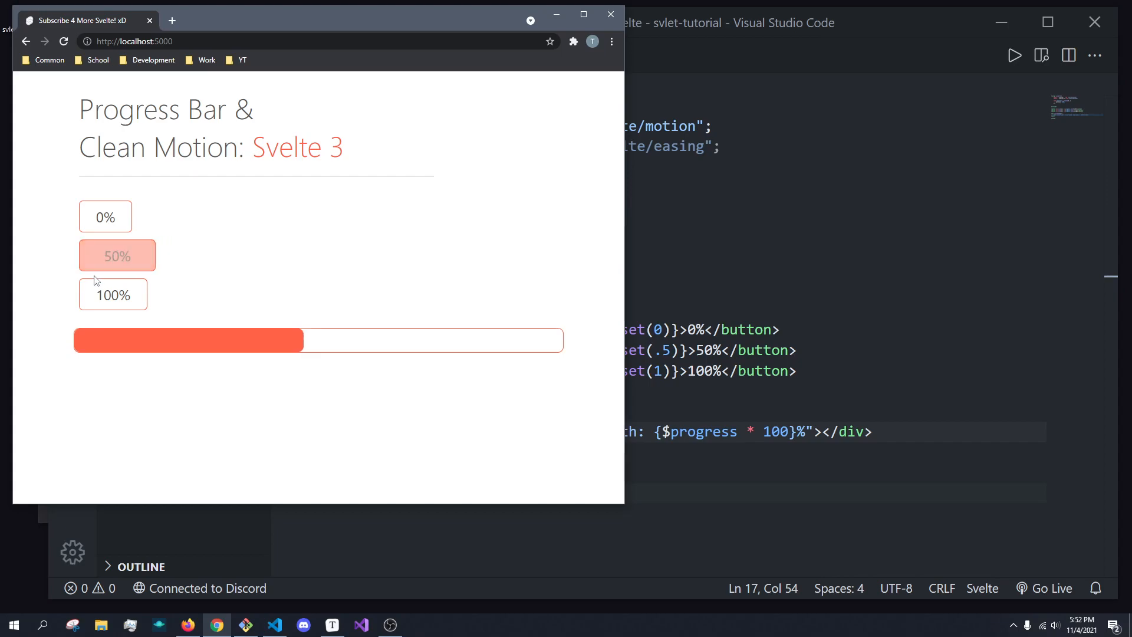
left_click(104, 295)
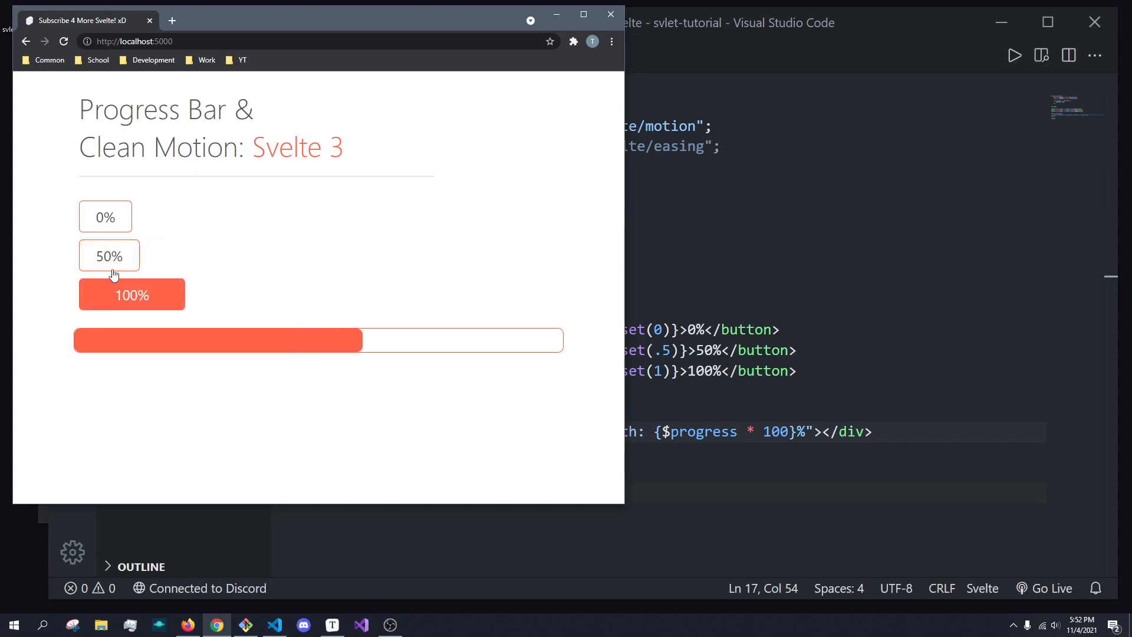
left_click(105, 218)
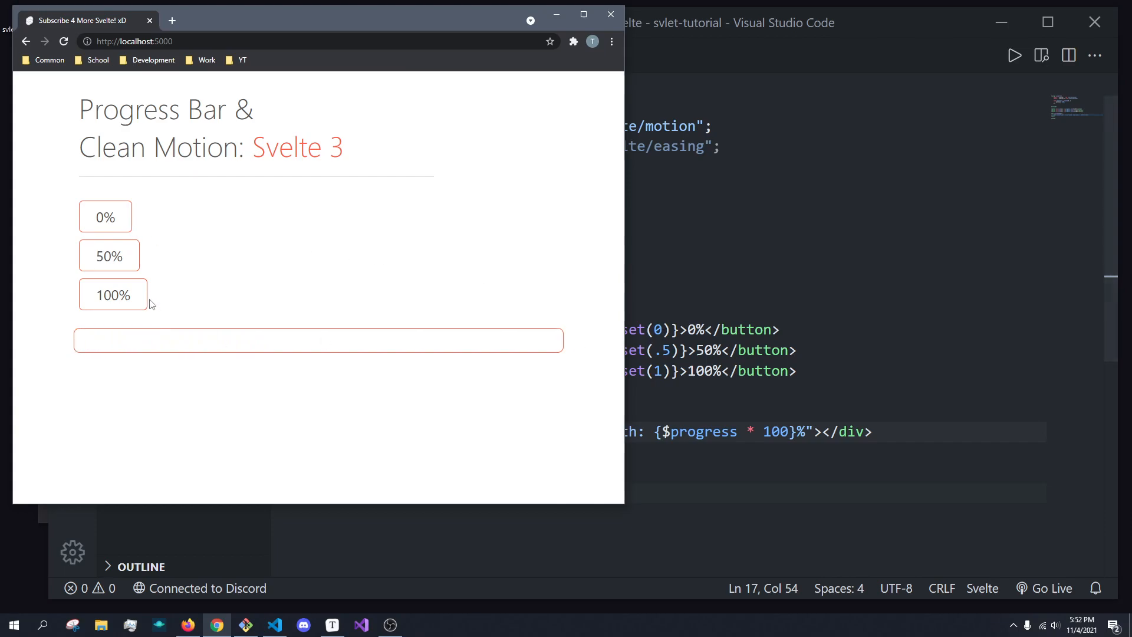
left_click(113, 295)
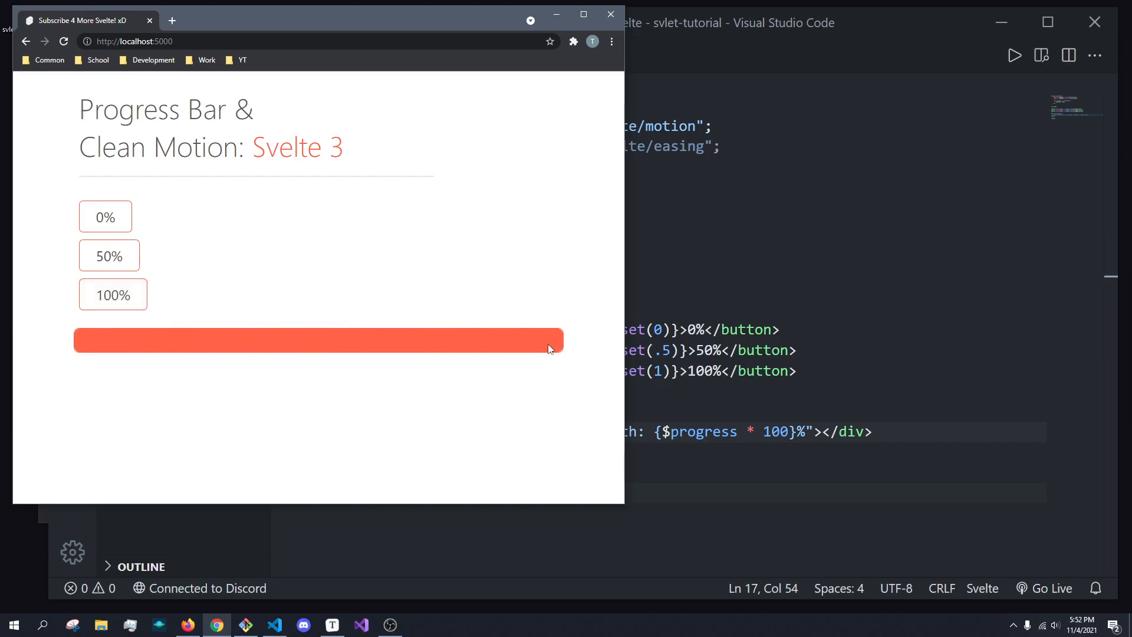
left_click(637, 232)
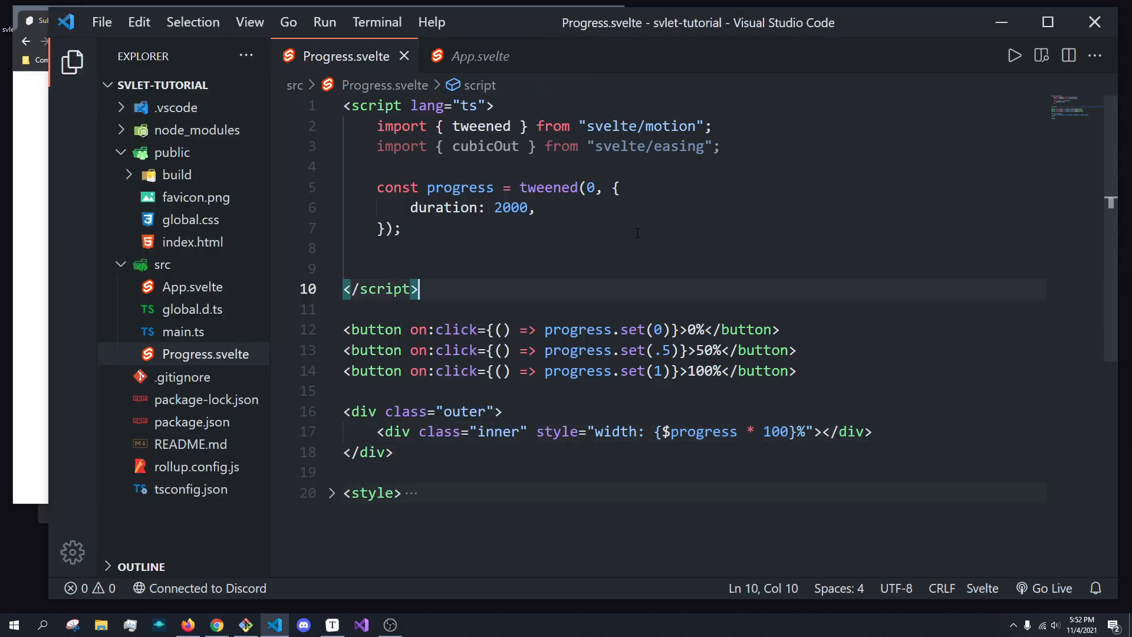
mouse_move(486, 146)
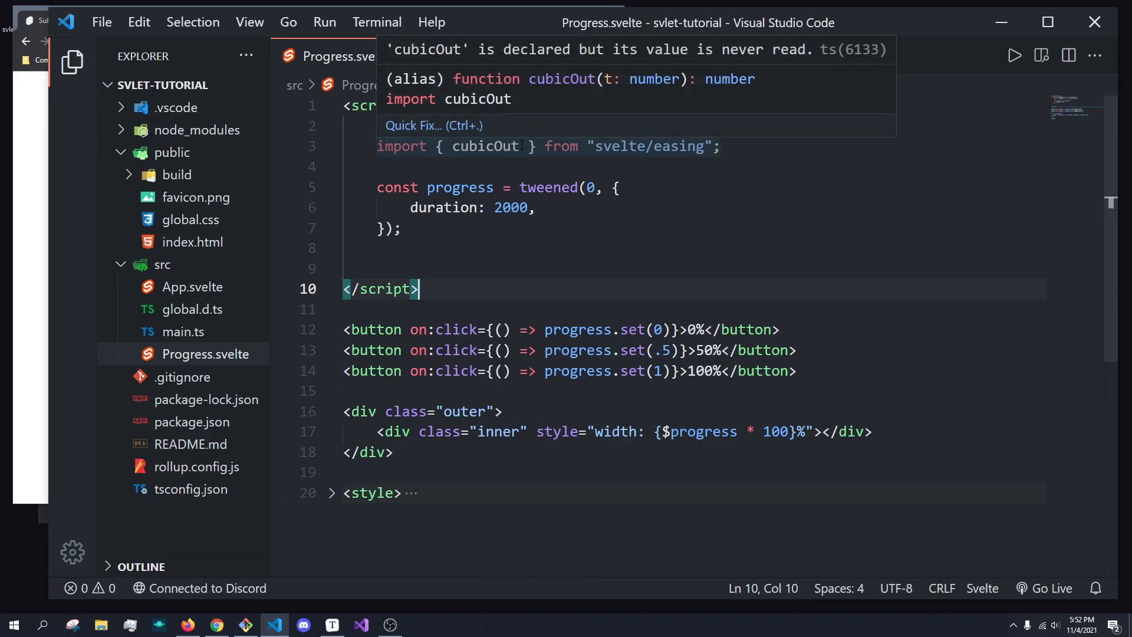
Step: Add `easing: cubicOut` after `duration: 2000` in the tweened options and save
left_click(549, 209)
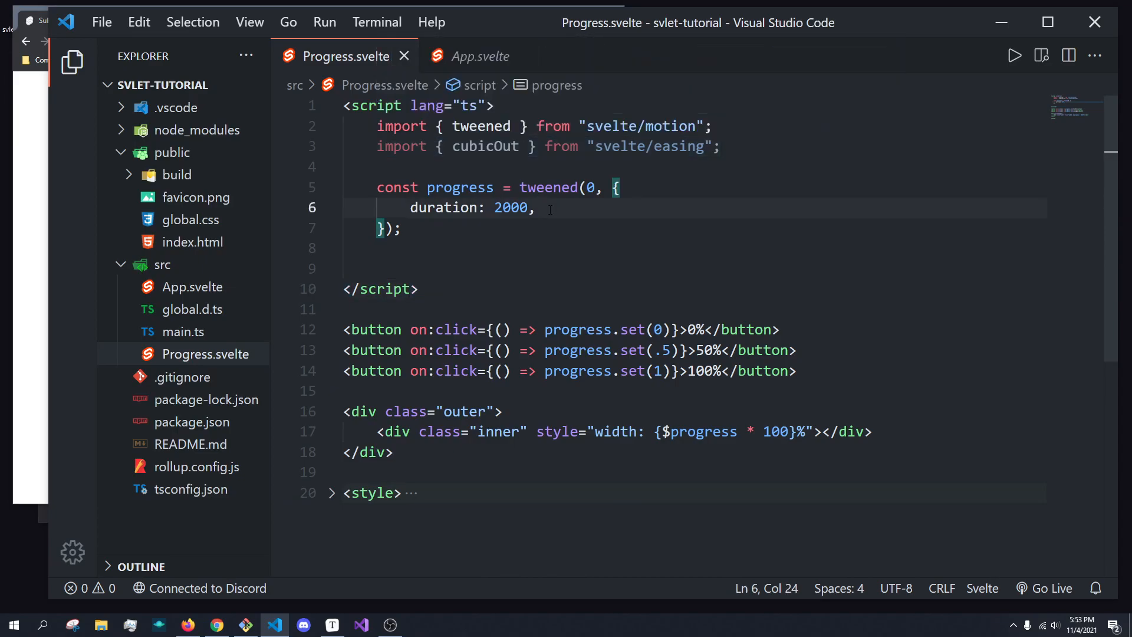
key("Return")
type("c")
key("BackSpace")
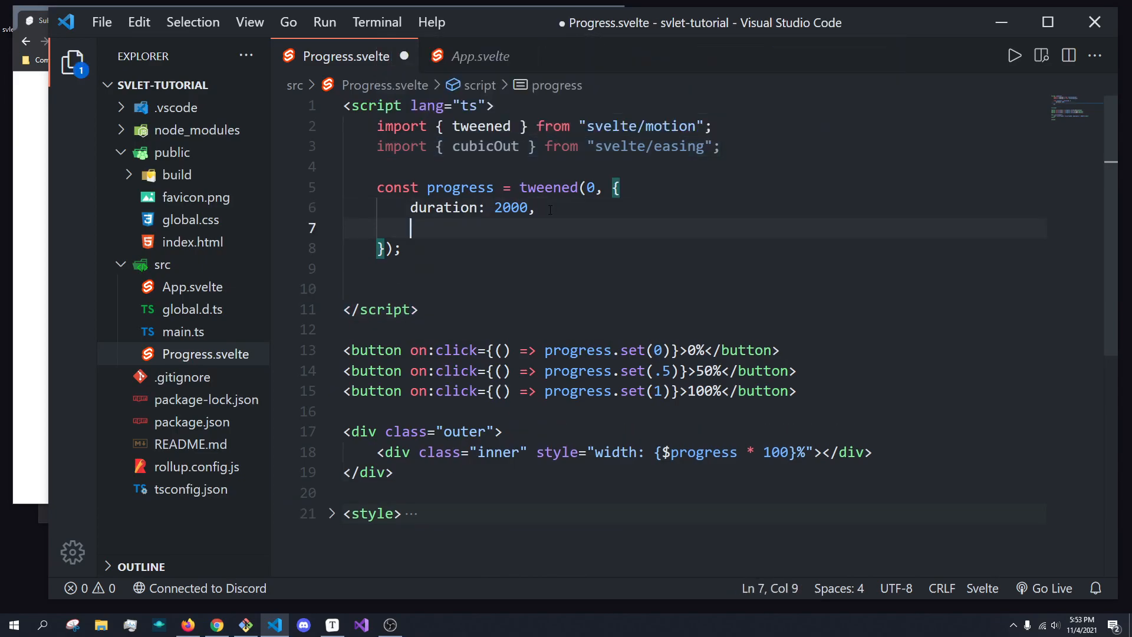
type("easing: cu")
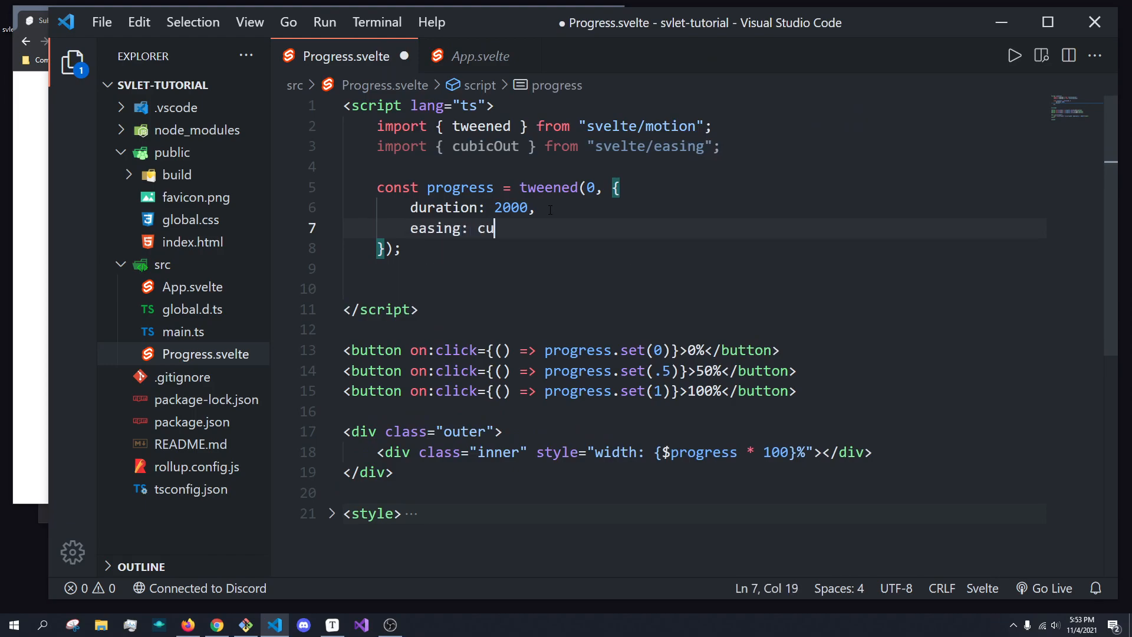
type("b")
key("Tab")
key("ctrl+s")
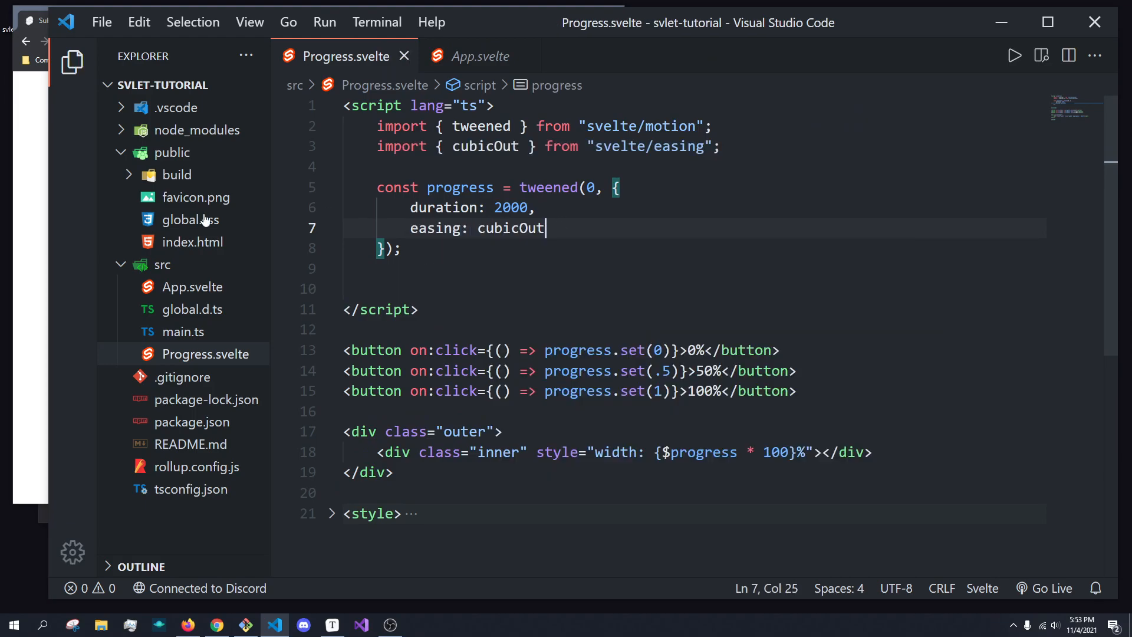
key("alt+Tab")
key("alt+Tab")
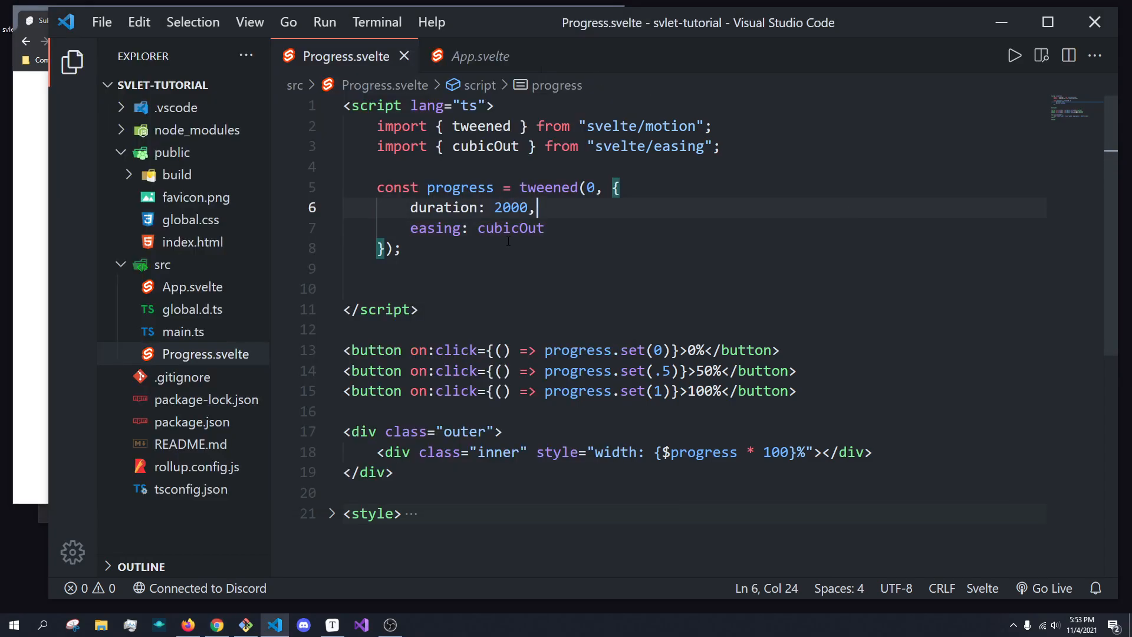
Step: Add the trailing comma after cubicOut, save again, and switch to the running app
left_click(545, 228)
left_click(546, 207)
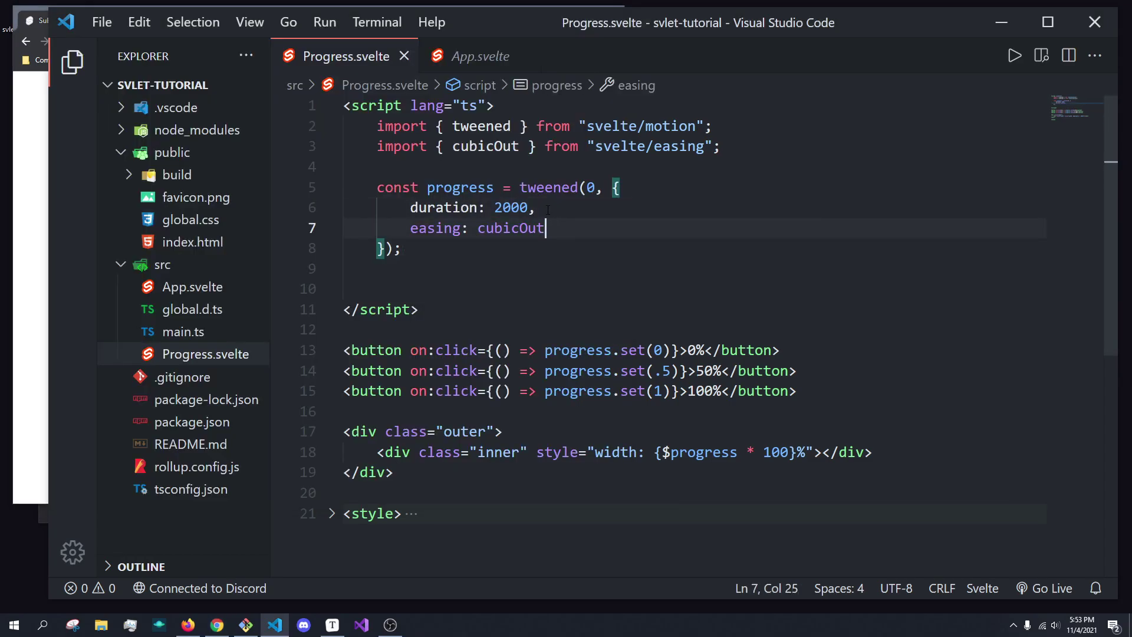
left_click(575, 230)
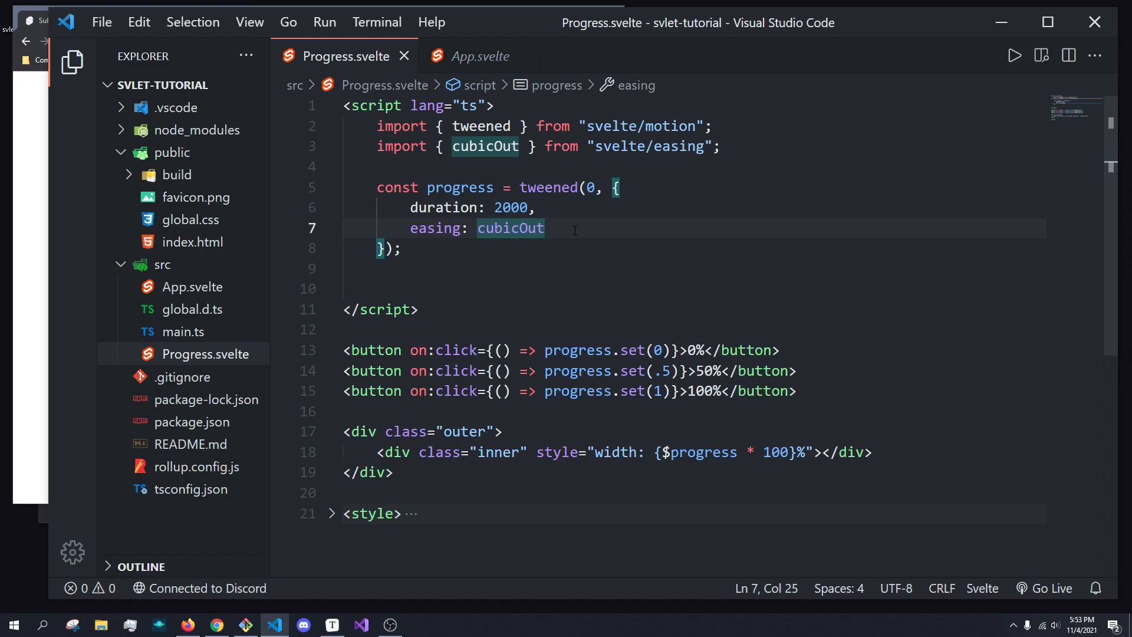
type(",")
key("ctrl+s")
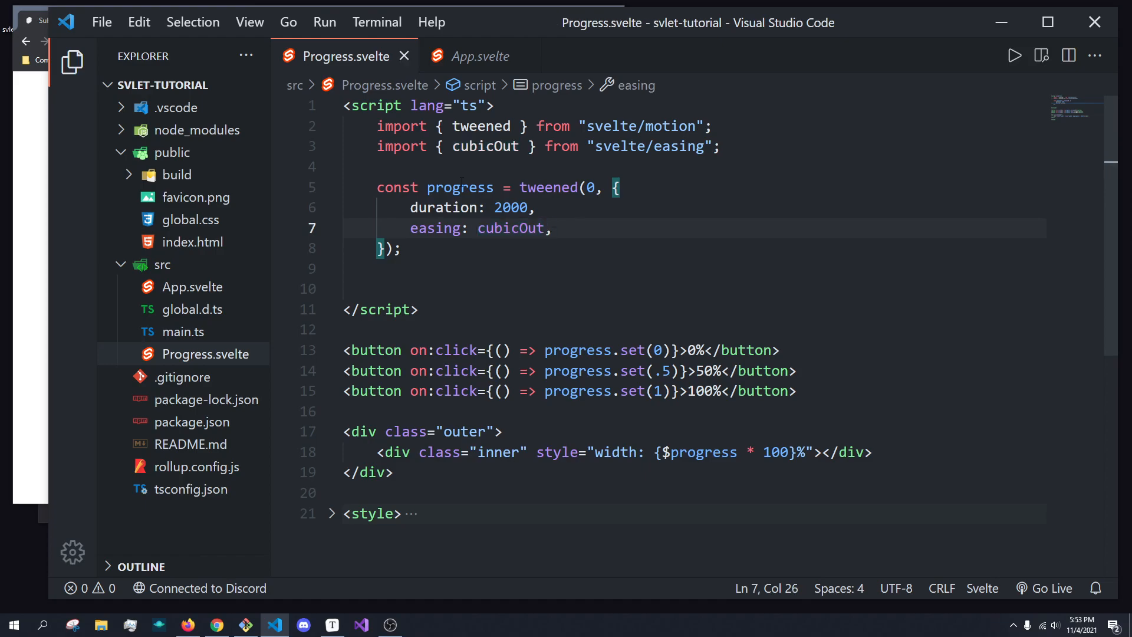
key("alt+Tab")
Step: Watch the cubicOut-eased bar glide between 100%, 0% and 50%, ending on 0%
left_click(113, 295)
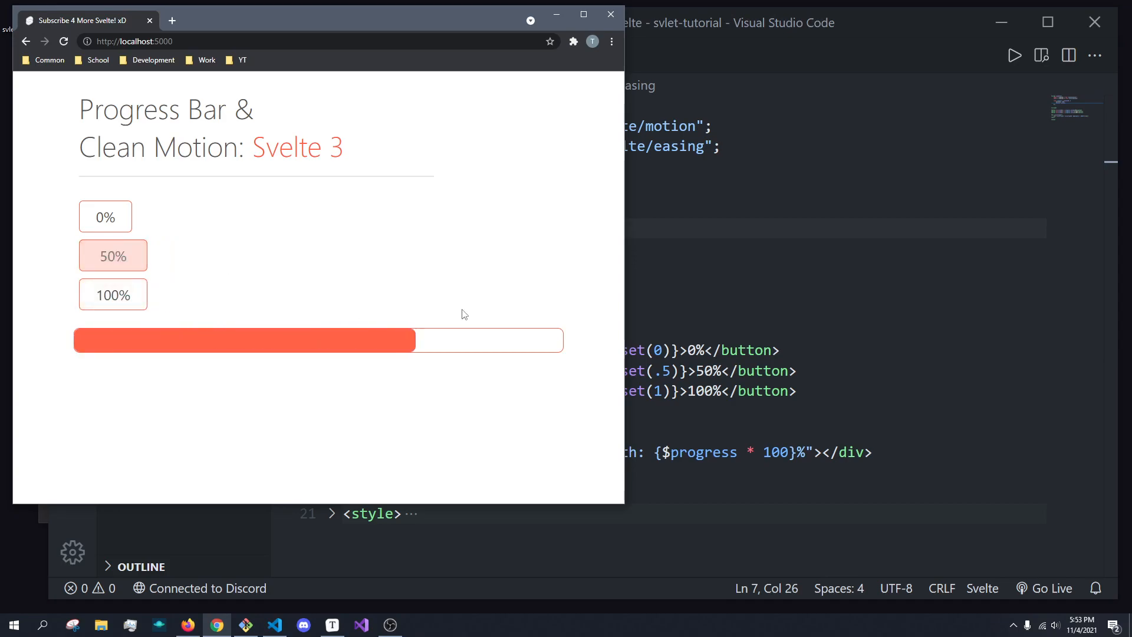
left_click(105, 217)
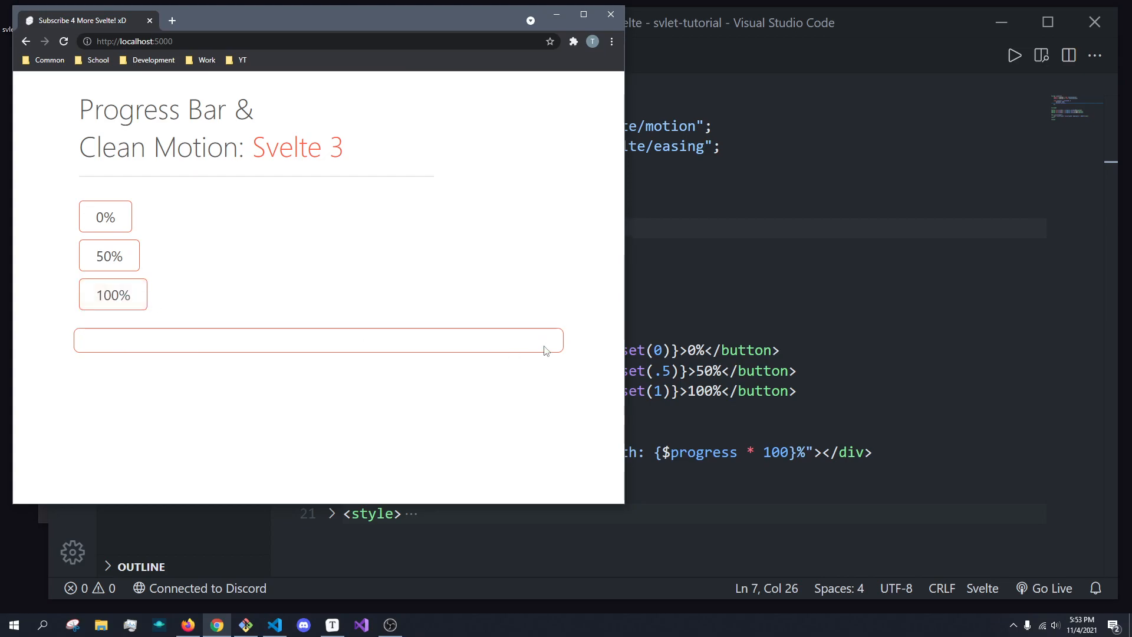
left_click(113, 294)
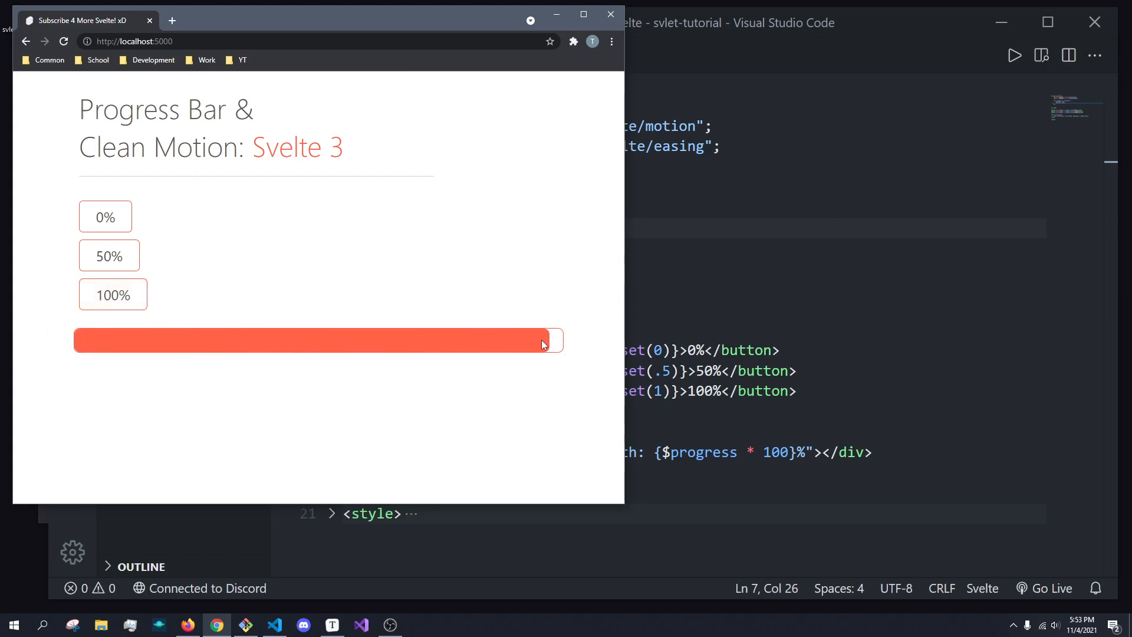
left_click(105, 217)
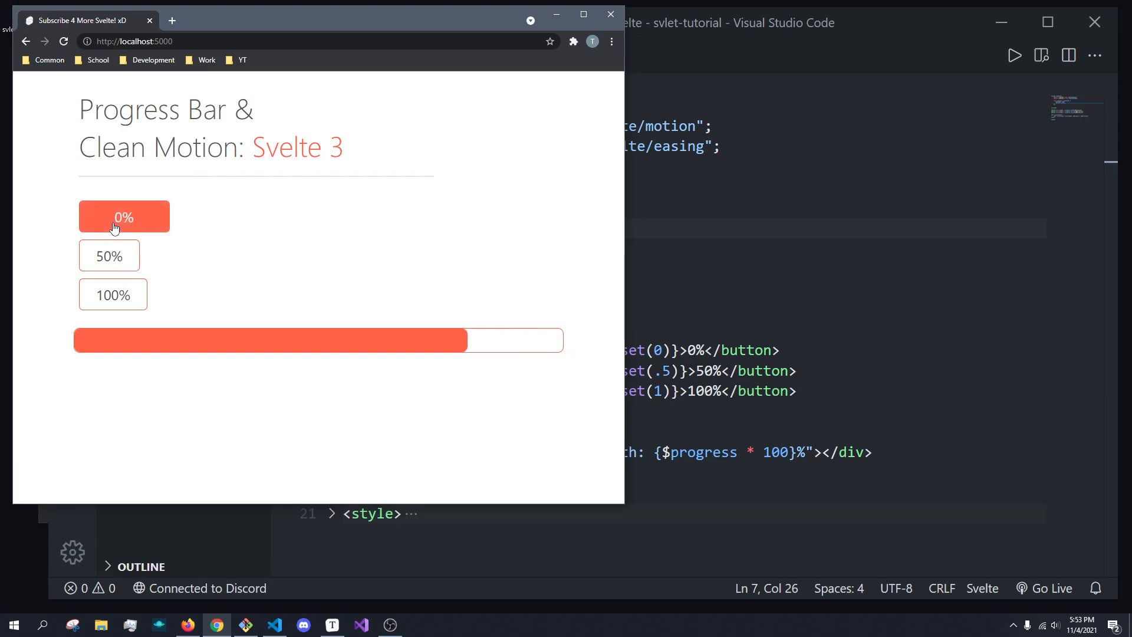
left_click(109, 256)
left_click(113, 295)
left_click(105, 216)
key("alt+Tab")
left_click(504, 208)
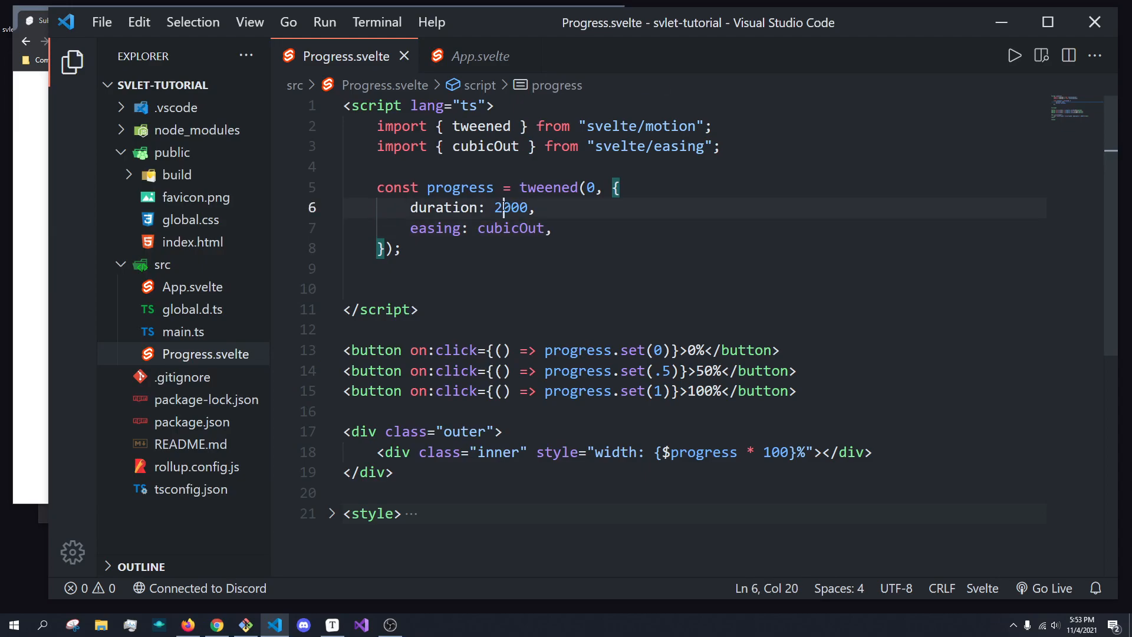
key("BackSpace")
type("1")
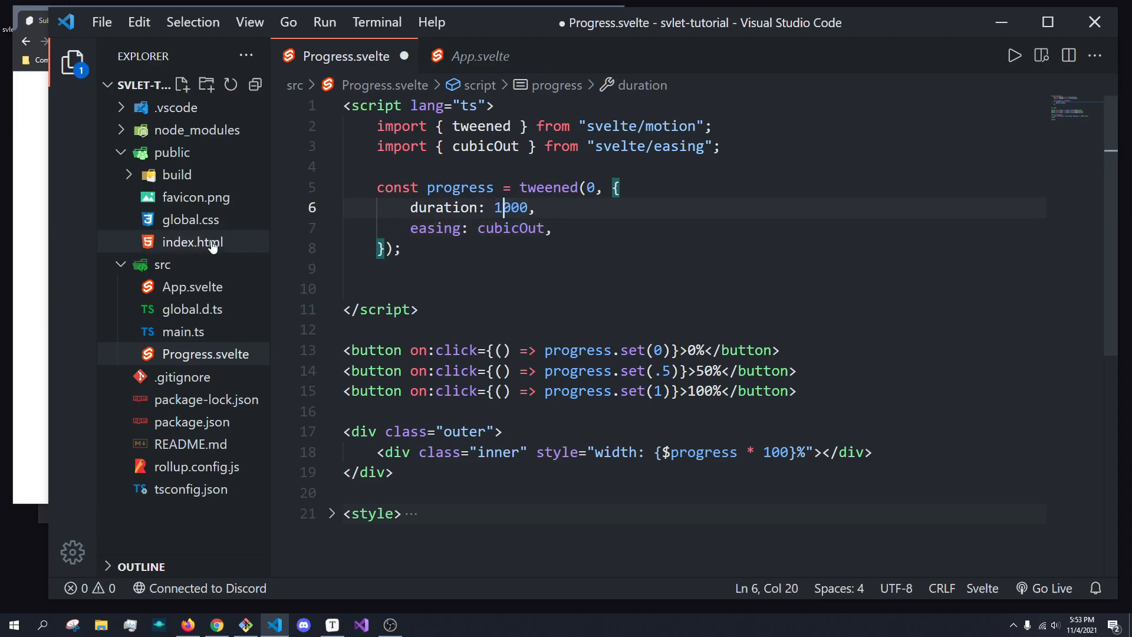
key("ctrl+s")
key("alt+Tab")
left_click(109, 255)
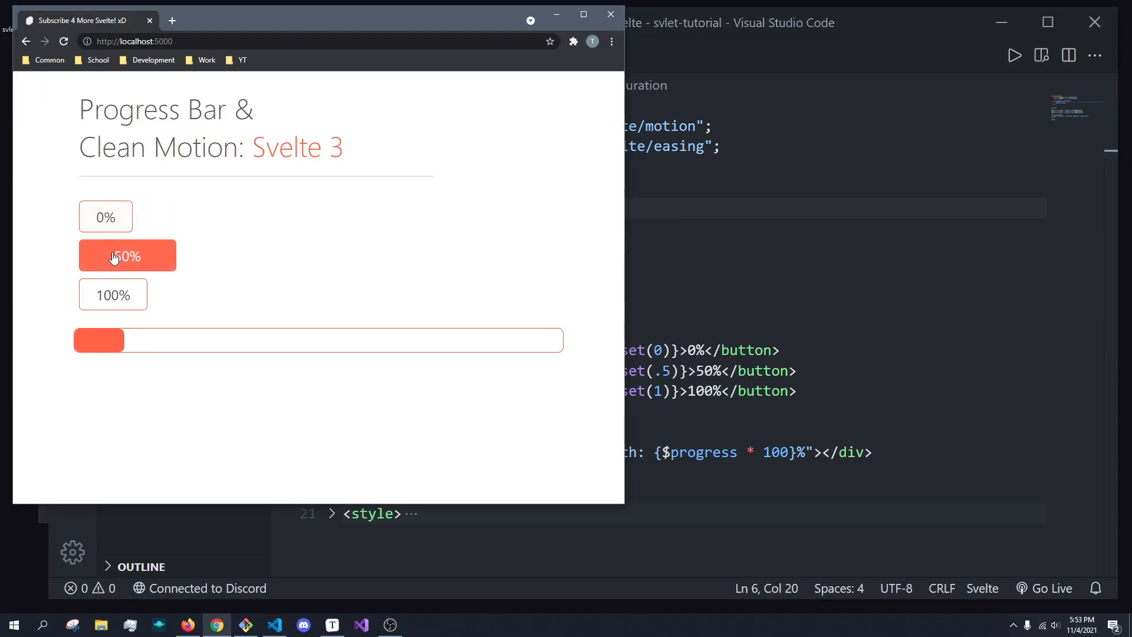
left_click(113, 294)
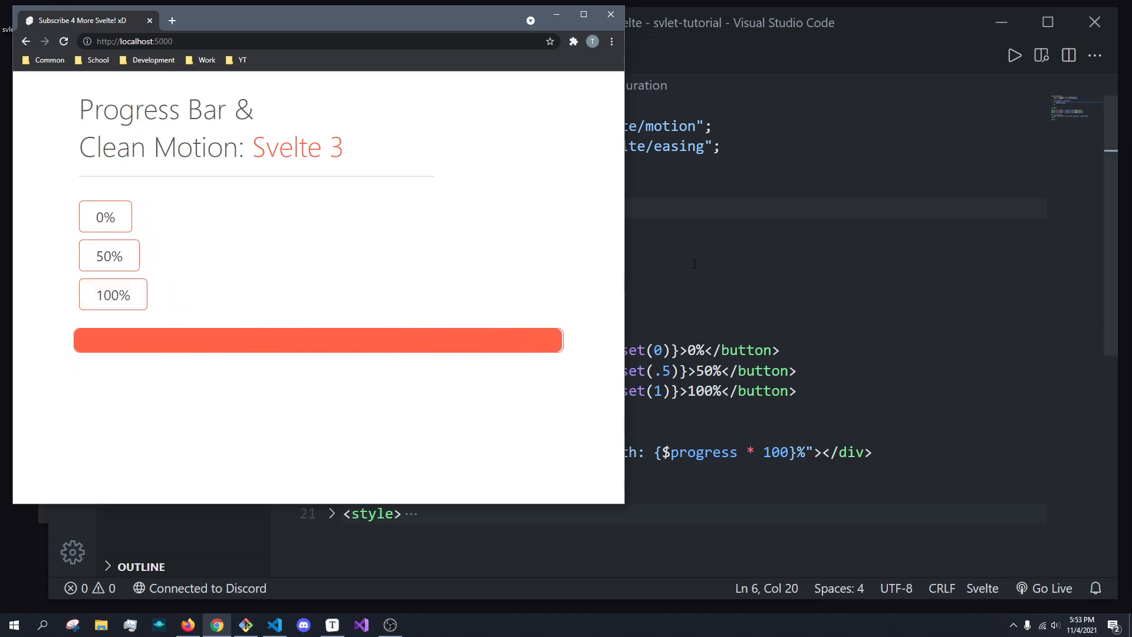
key("alt+Tab")
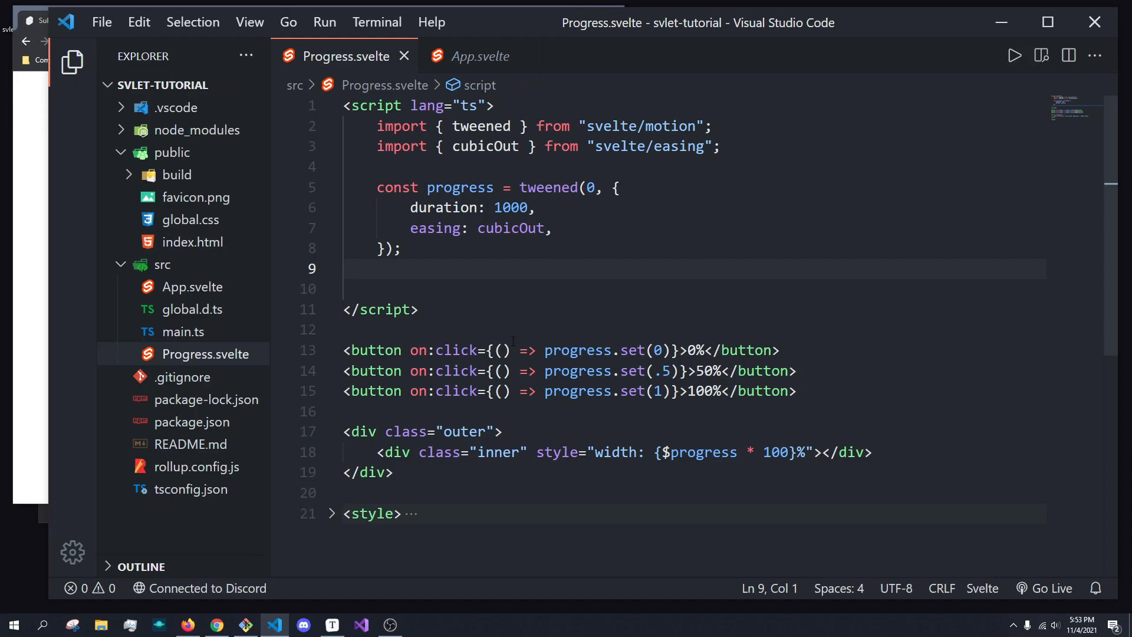
left_click(18, 182)
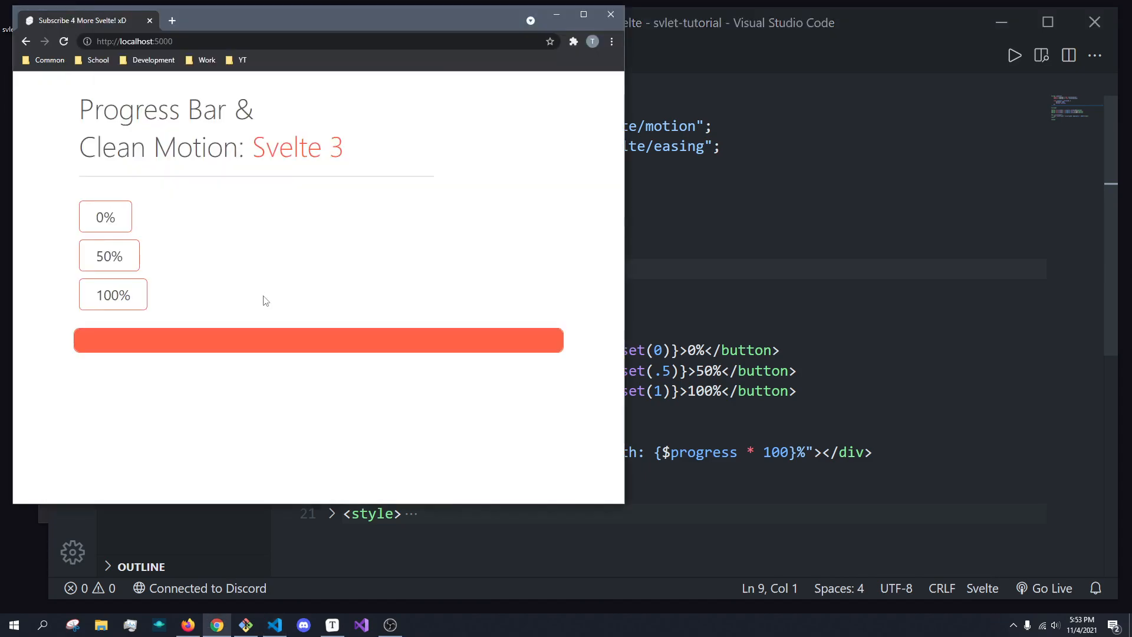
left_click(120, 255)
left_click(114, 221)
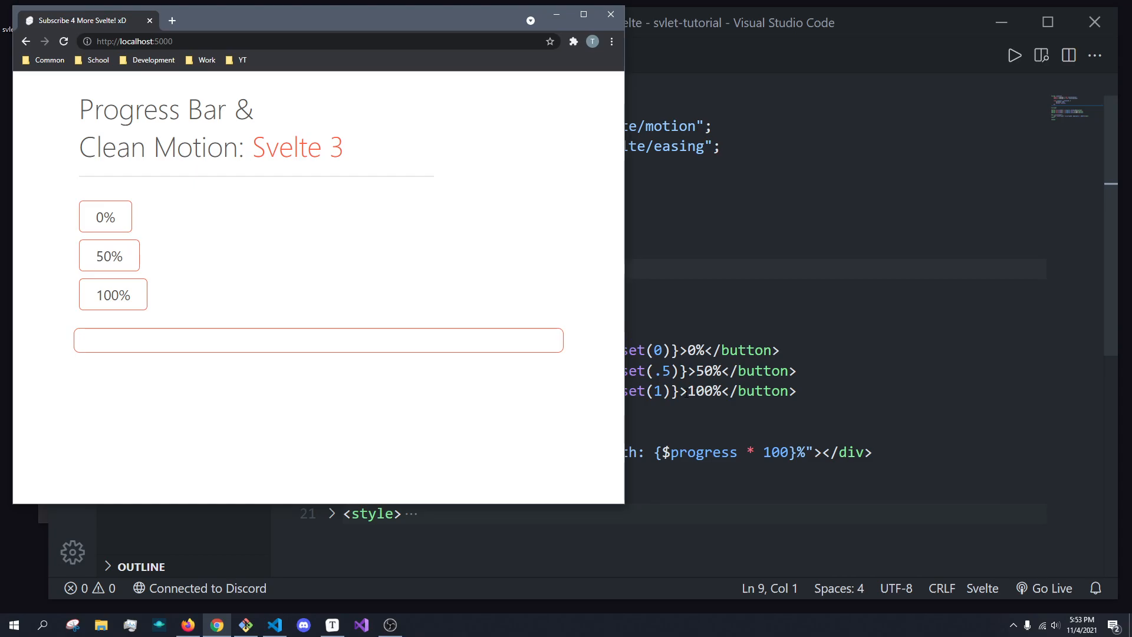
left_click(677, 391)
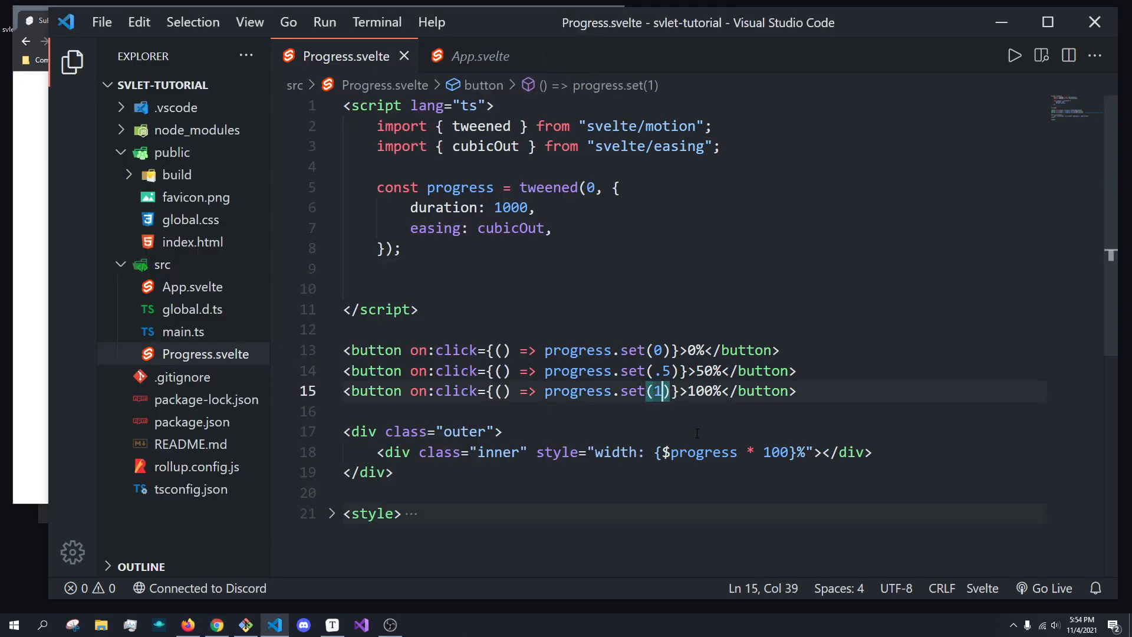
type(", {")
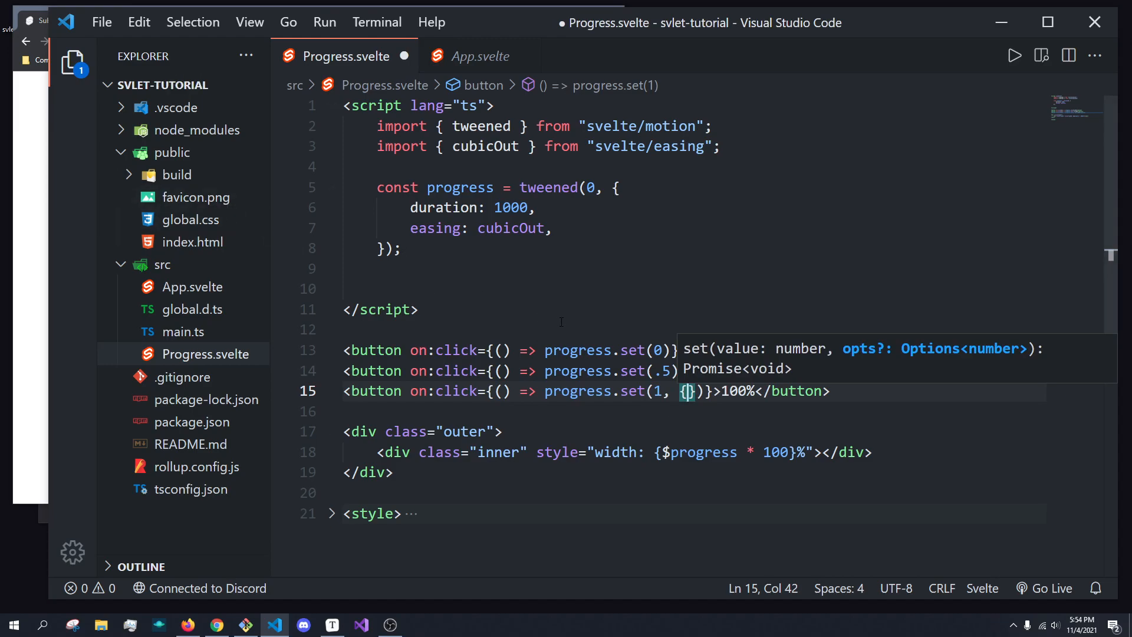
Step: Declare `let duration = 10000;` and pass {duration} to the 100% button's progress.set, then save
left_click(465, 167)
key("Return")
key("Return")
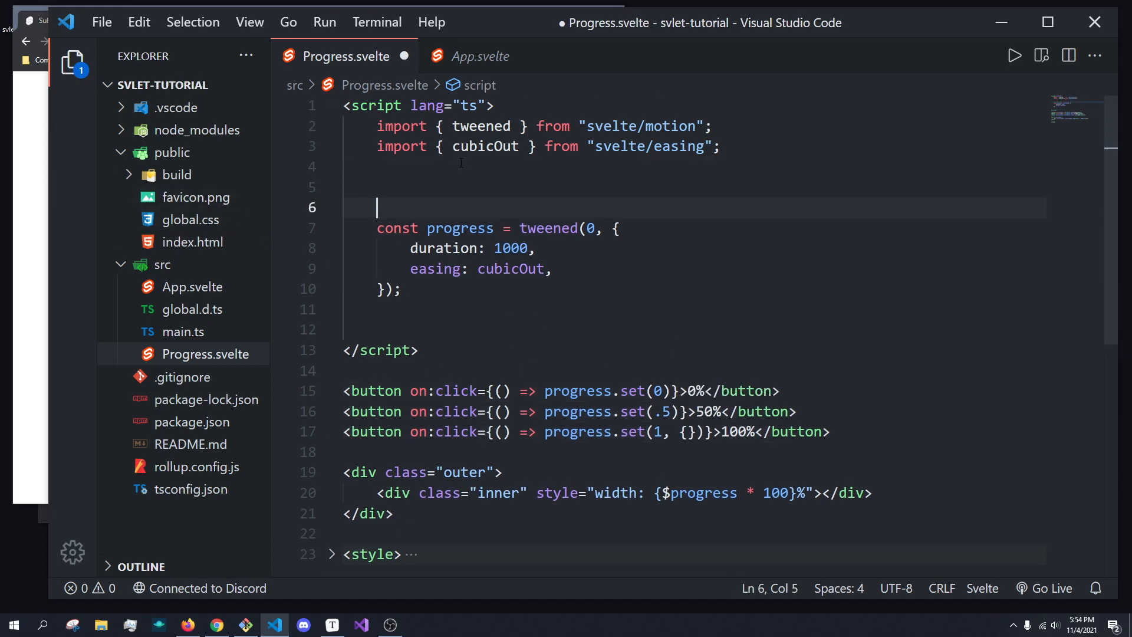
key("Up")
type("let ")
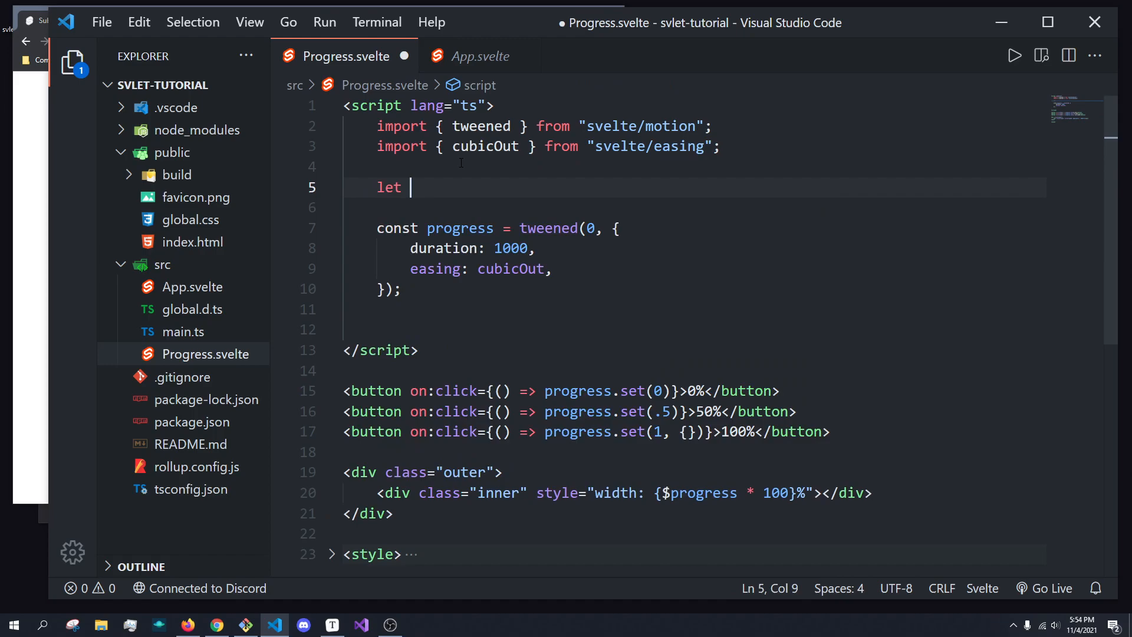
type("duration = ")
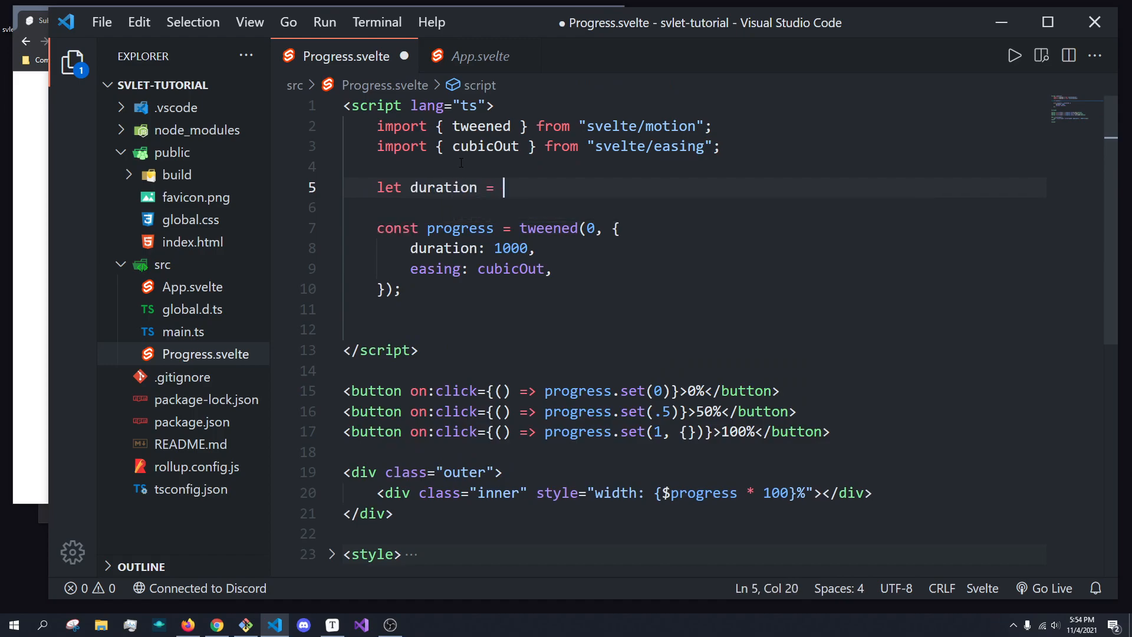
type("10000;")
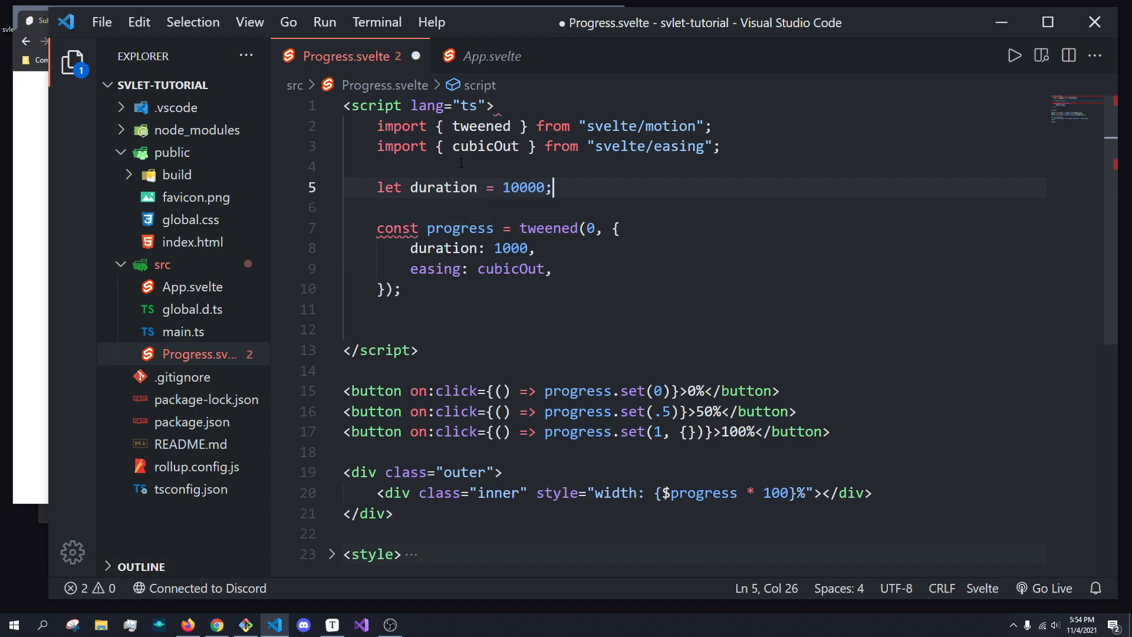
left_click(686, 432)
type("duration")
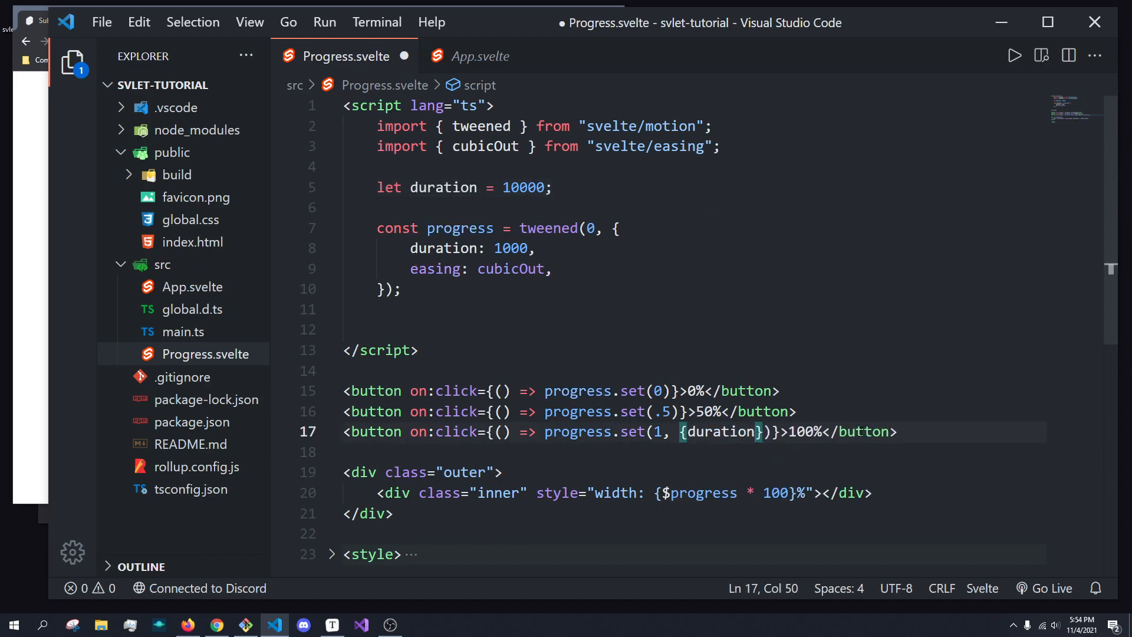
key("ctrl+s")
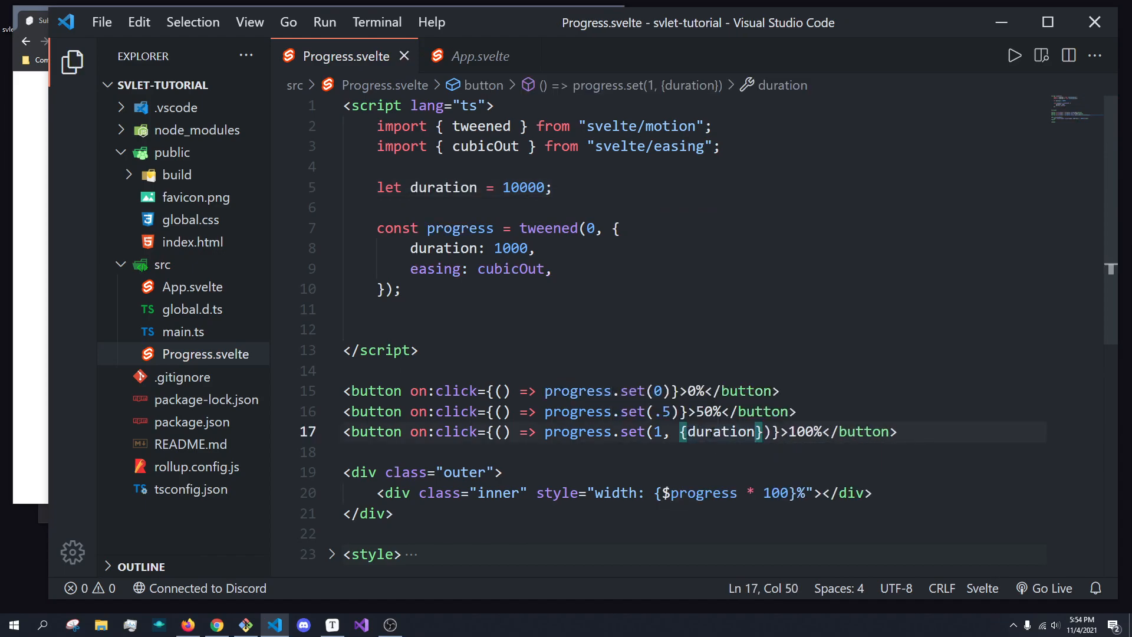
type(": dur")
key("Tab")
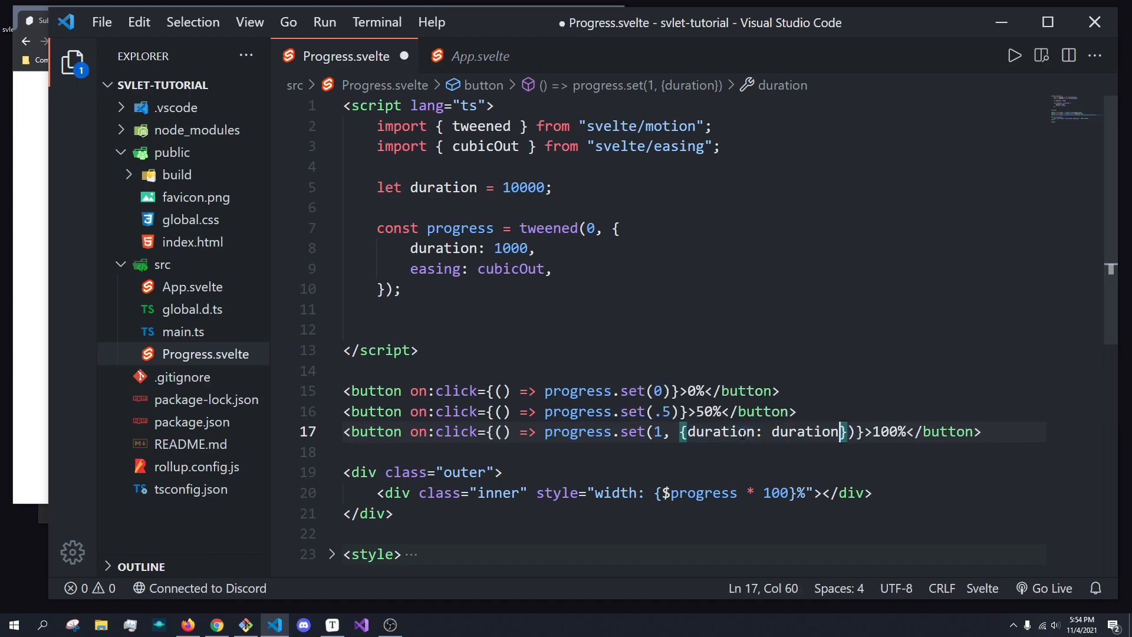
key("ctrl+s")
Step: Test the slow 100% fill in Chrome, then shorten `duration: duration` to the `{duration}` shorthand and save
key("alt+Tab")
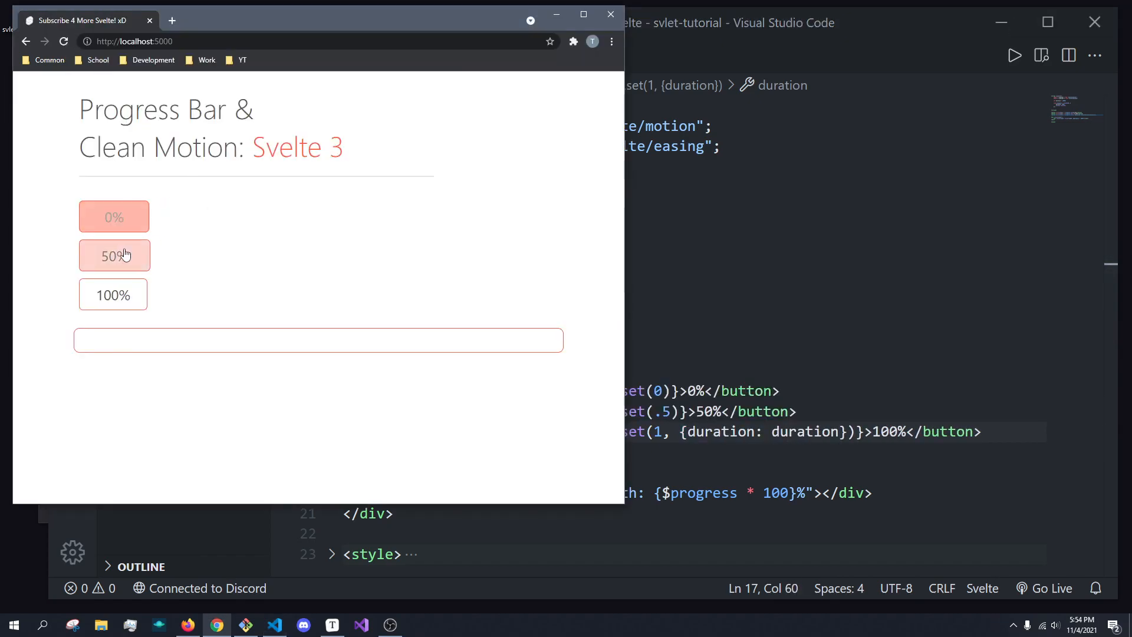
left_click(114, 294)
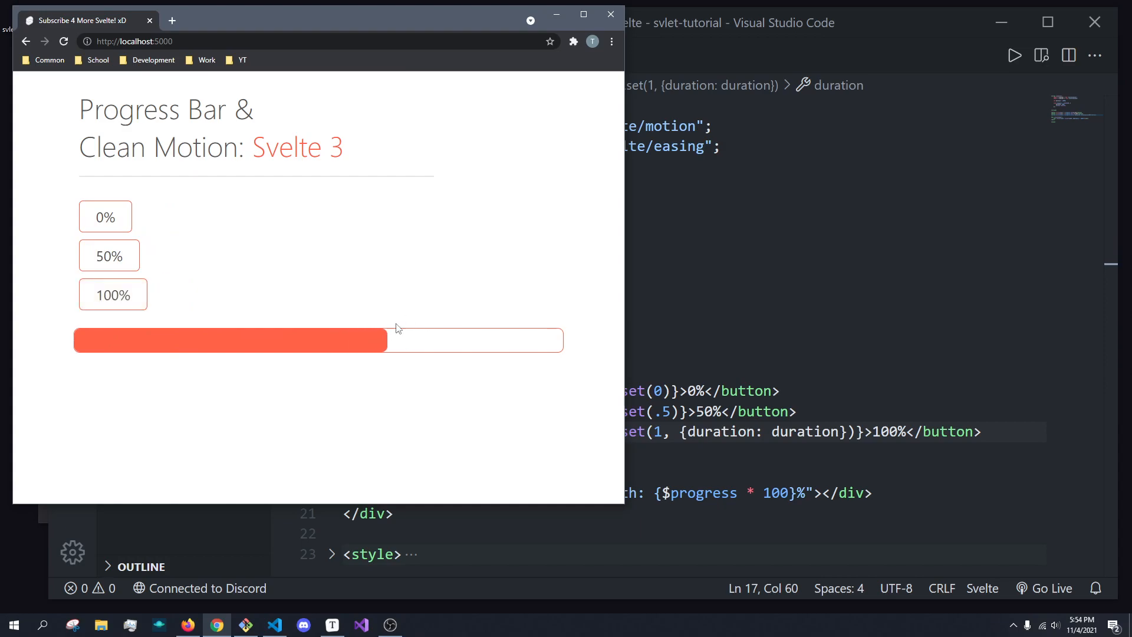
key("alt+Tab")
key("ctrl+shift+Left")
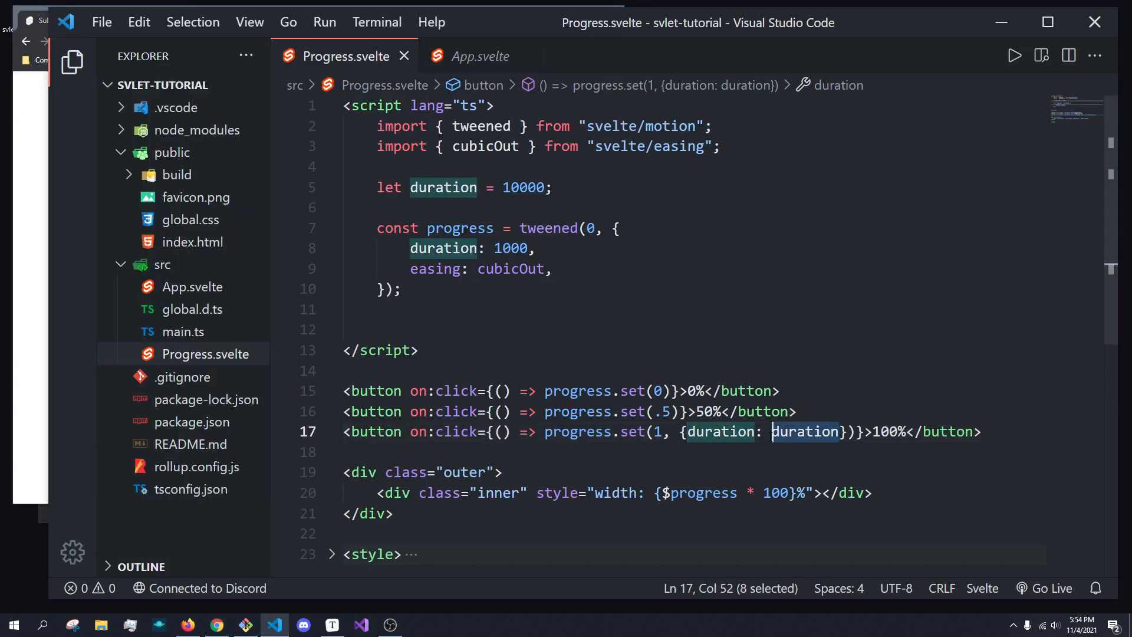
key("ctrl+shift+Left")
key("BackSpace")
key("ctrl+s")
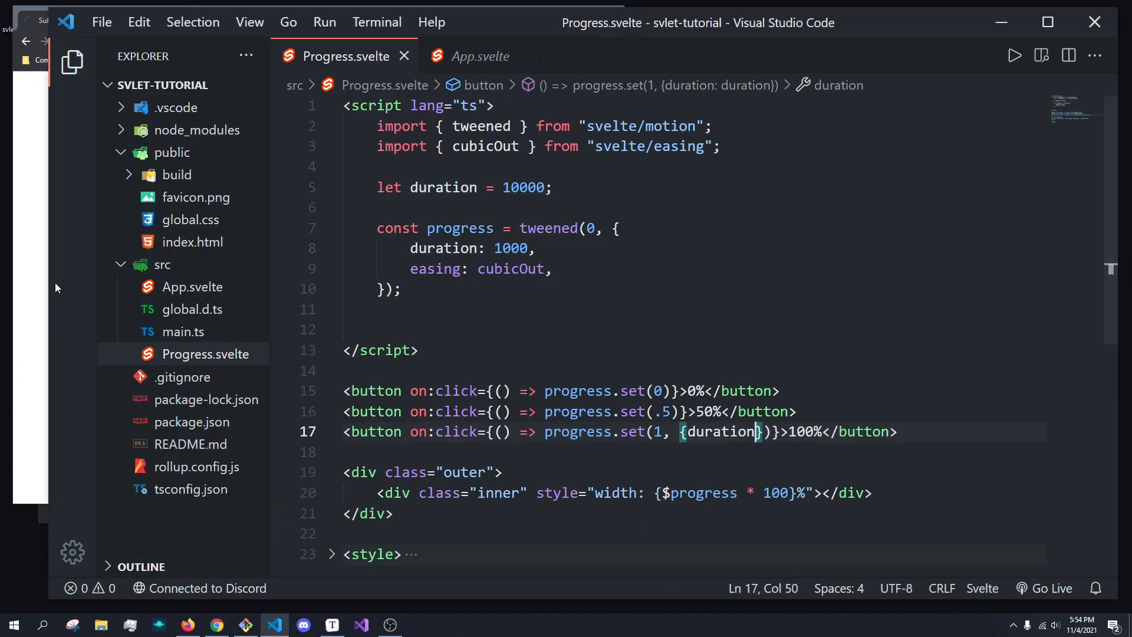
Step: Re-test the 10-second fill to 100% in Chrome and return to the script below the duration variable
key("alt+Tab")
left_click(114, 295)
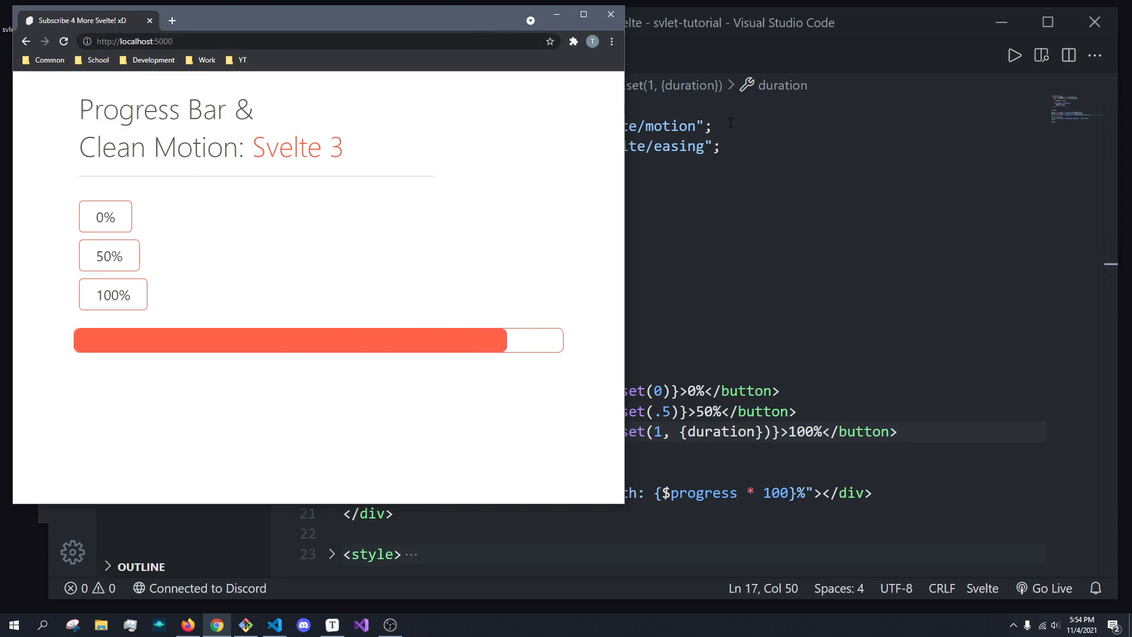
key("alt+Tab")
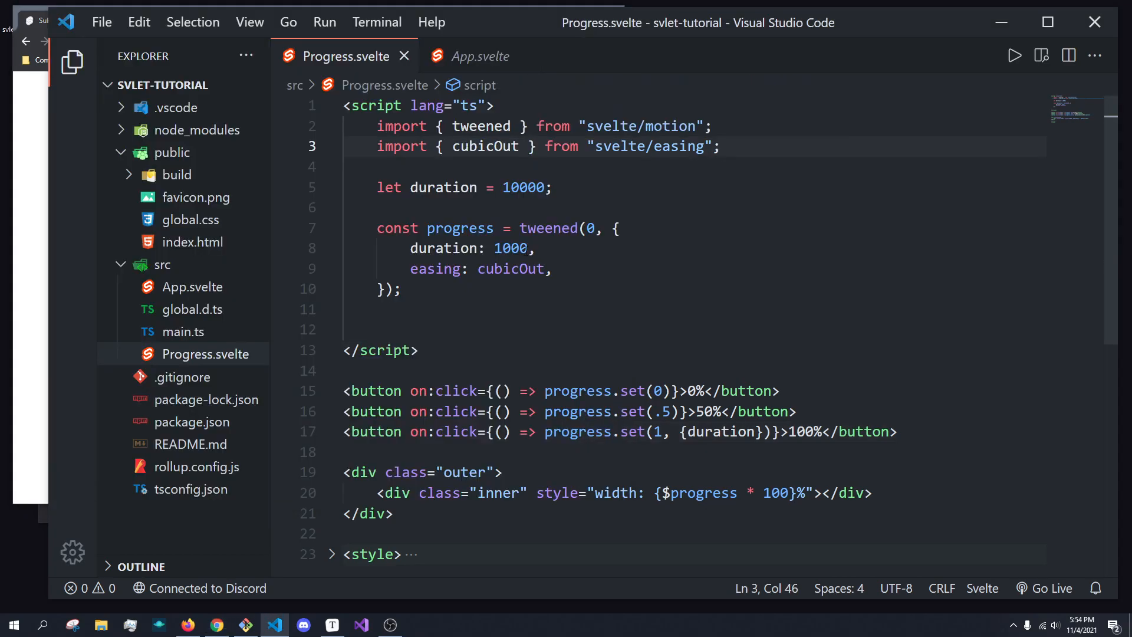
left_click(27, 202)
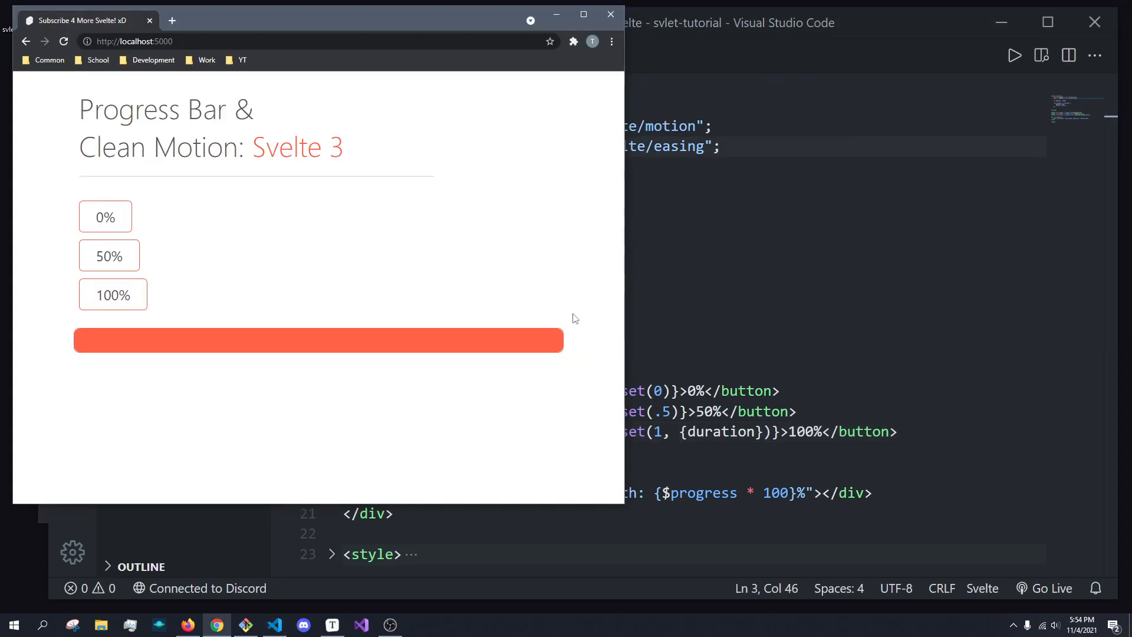
left_click(688, 203)
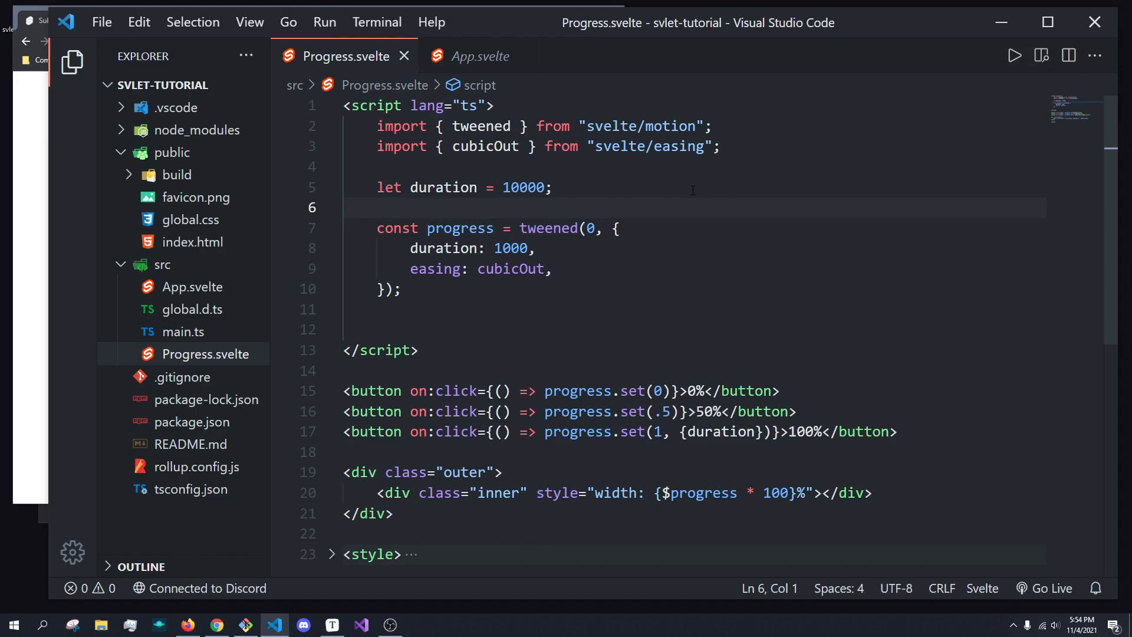
Step: Add an empty `// ` comment line below the duration variable, remove a stray comma after tweened() and save
key("Return")
key("Return")
key("Up")
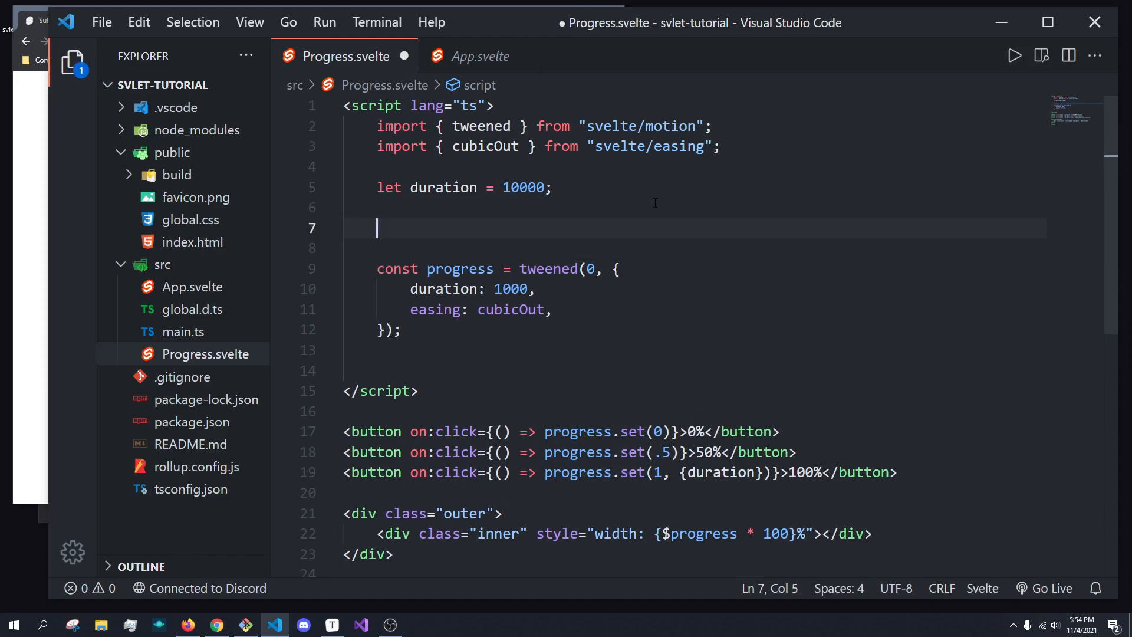
type("//")
left_click(388, 329)
type(",")
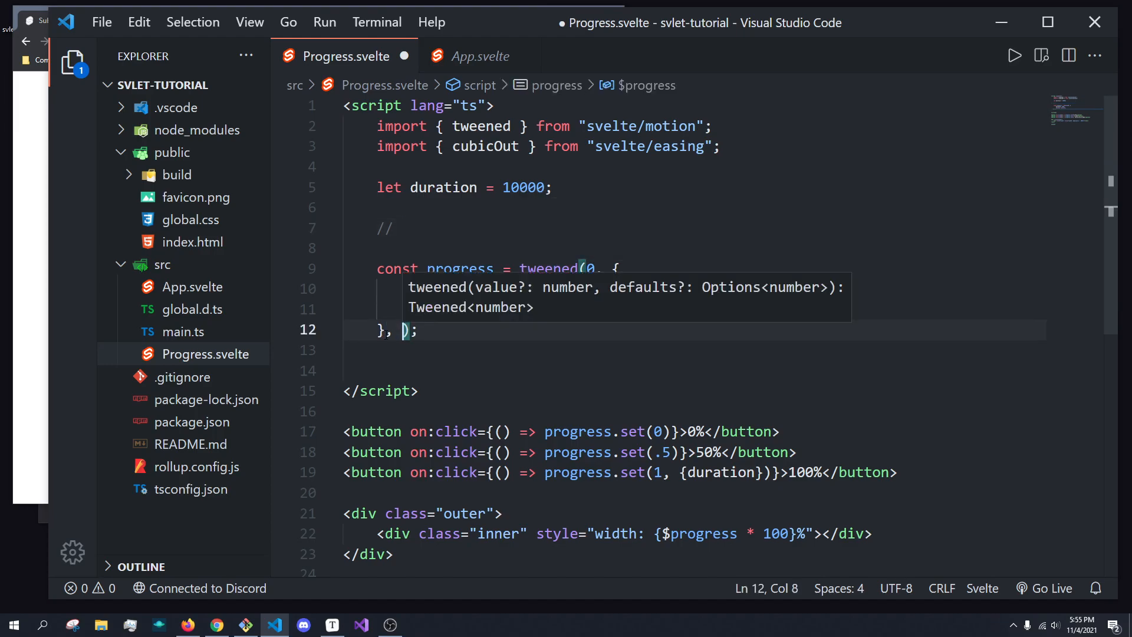
key("BackSpace")
key("BackSpace")
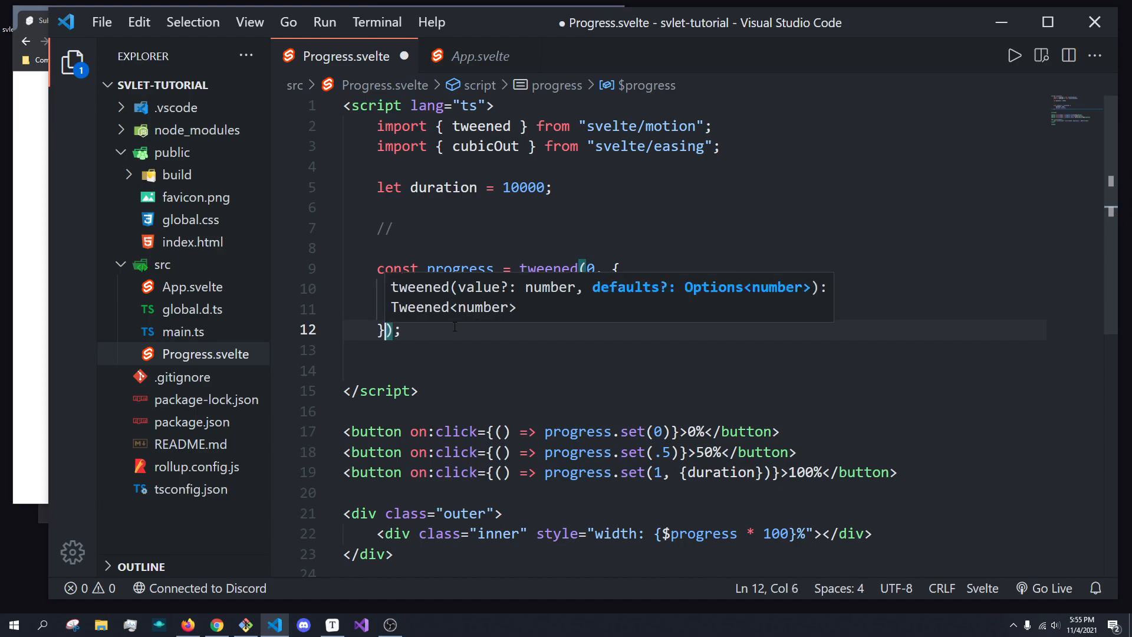
key("ctrl+s")
Step: In Chrome, reset the bar to 0%, jump it to 50%, then start the slow 10-second fill to 100%
key("Escape")
key("alt+Tab")
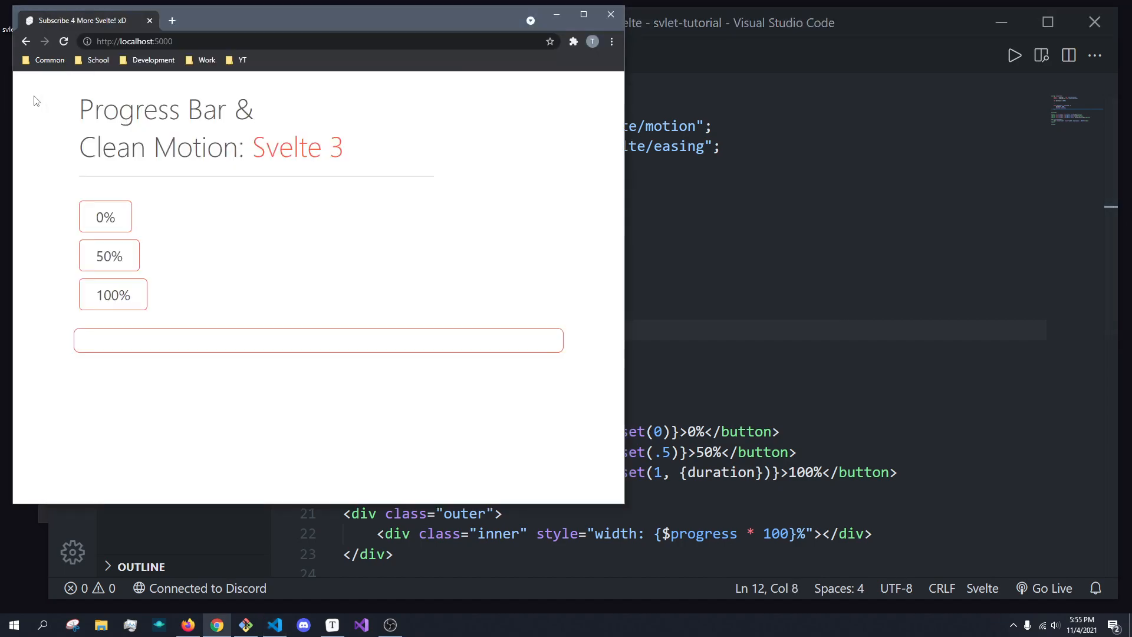
left_click(106, 218)
left_click(109, 256)
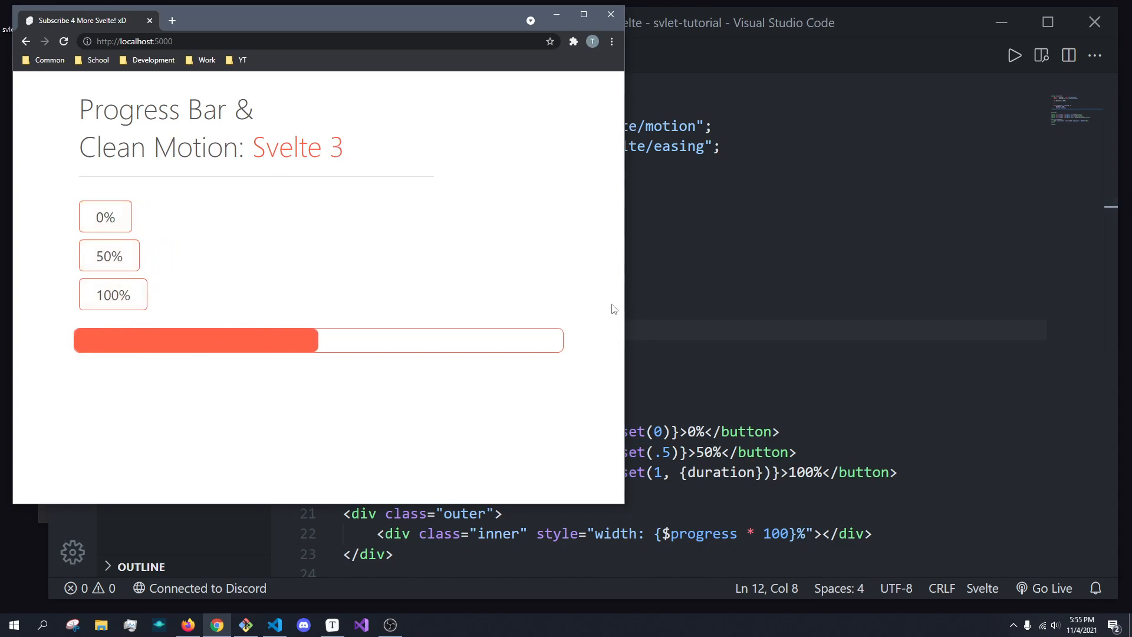
left_click(113, 295)
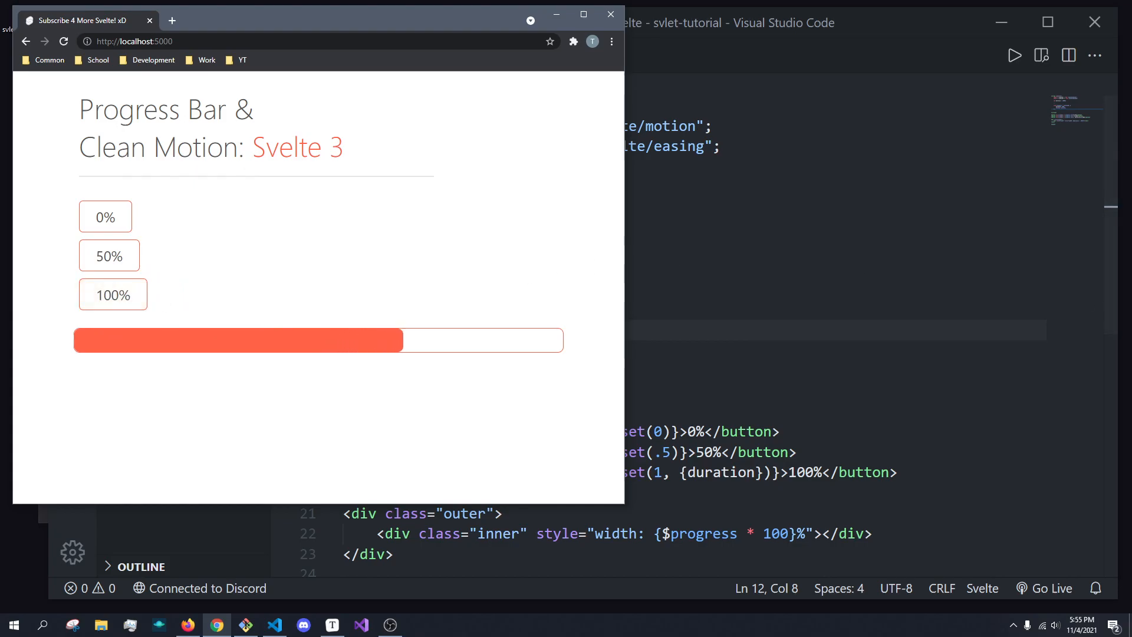